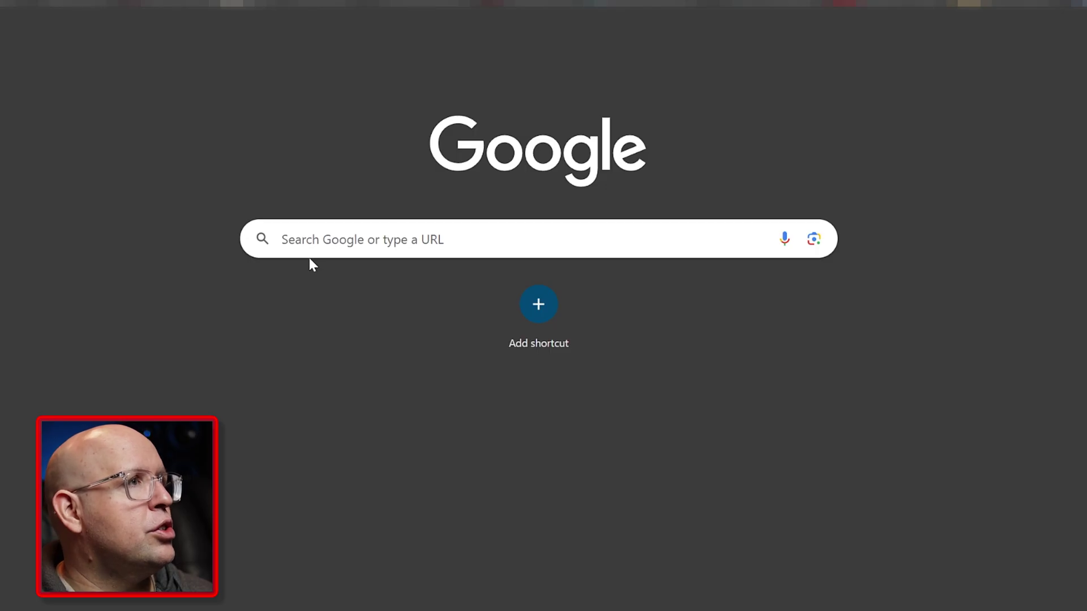
Step: Search Google for 'display driver uninstaller' and open the Wagnardsoft DDU 18.1.3.9 article
click(312, 249)
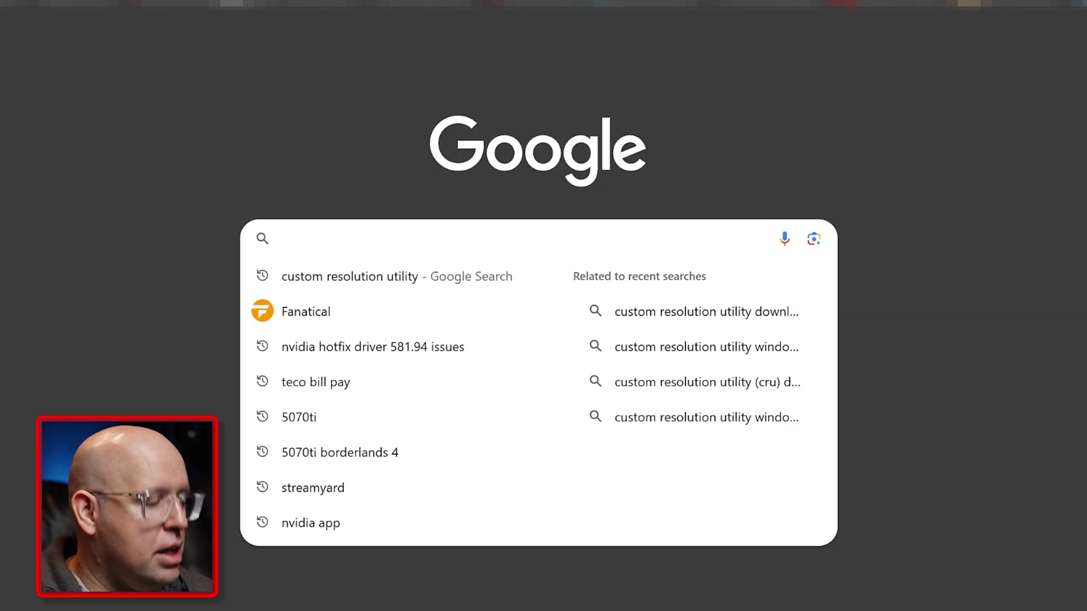
text(dis)
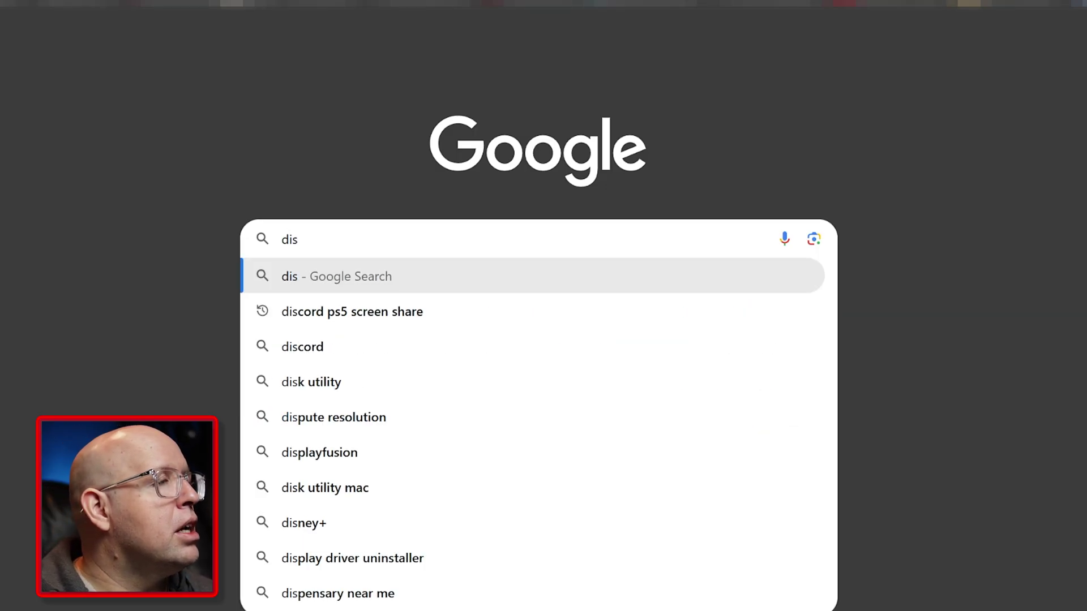
text(play)
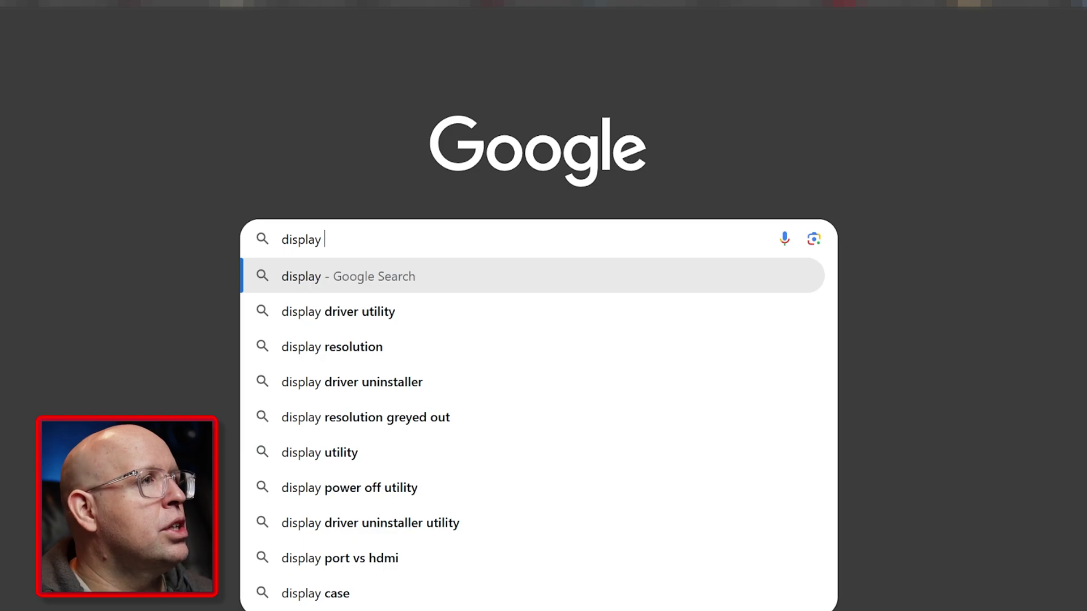
click(390, 385)
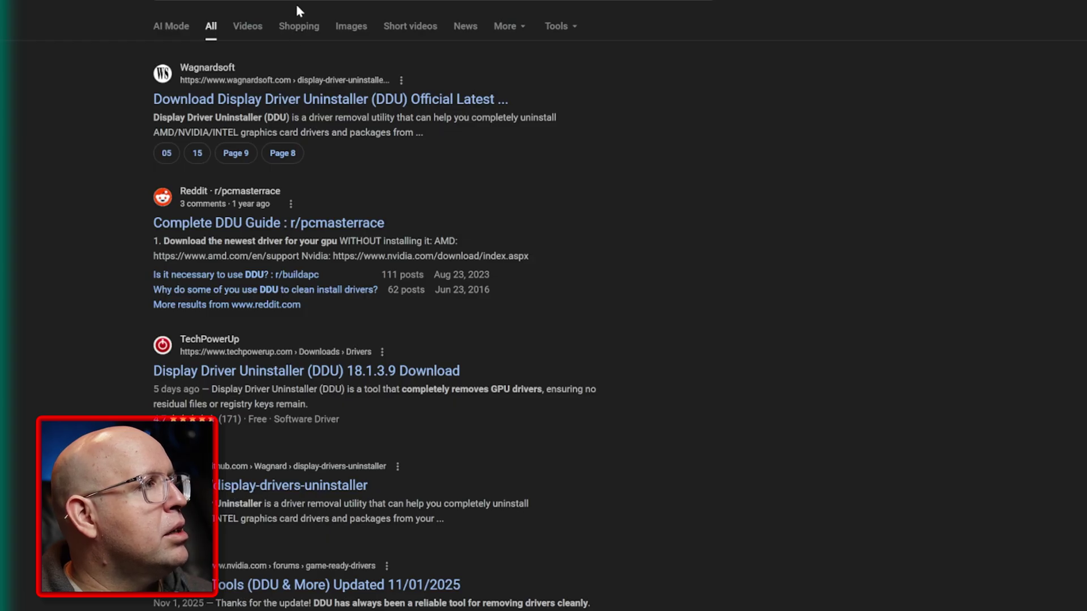
click(264, 100)
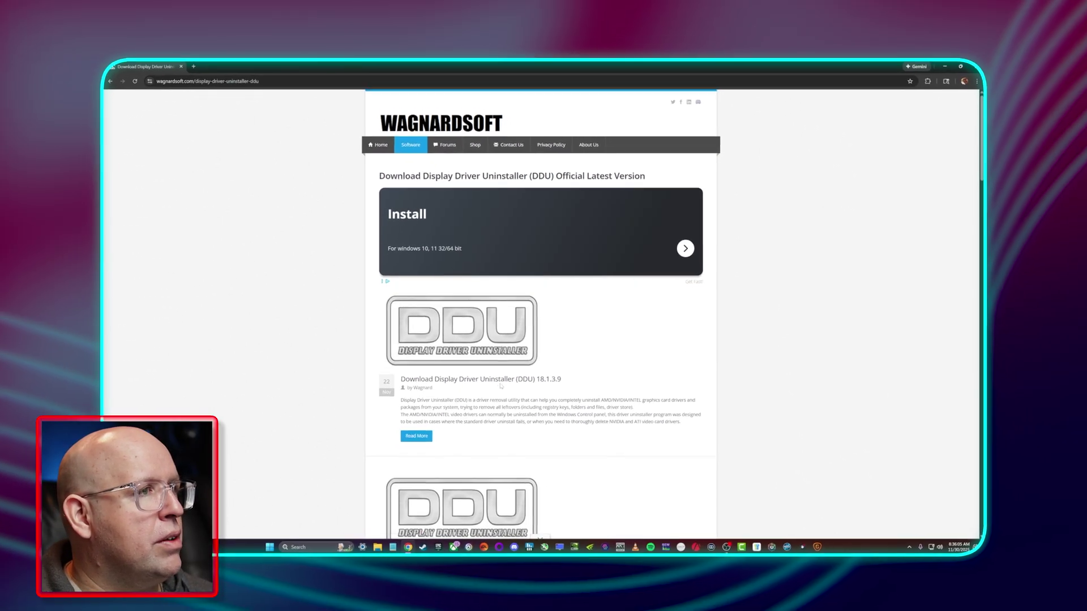
click(496, 376)
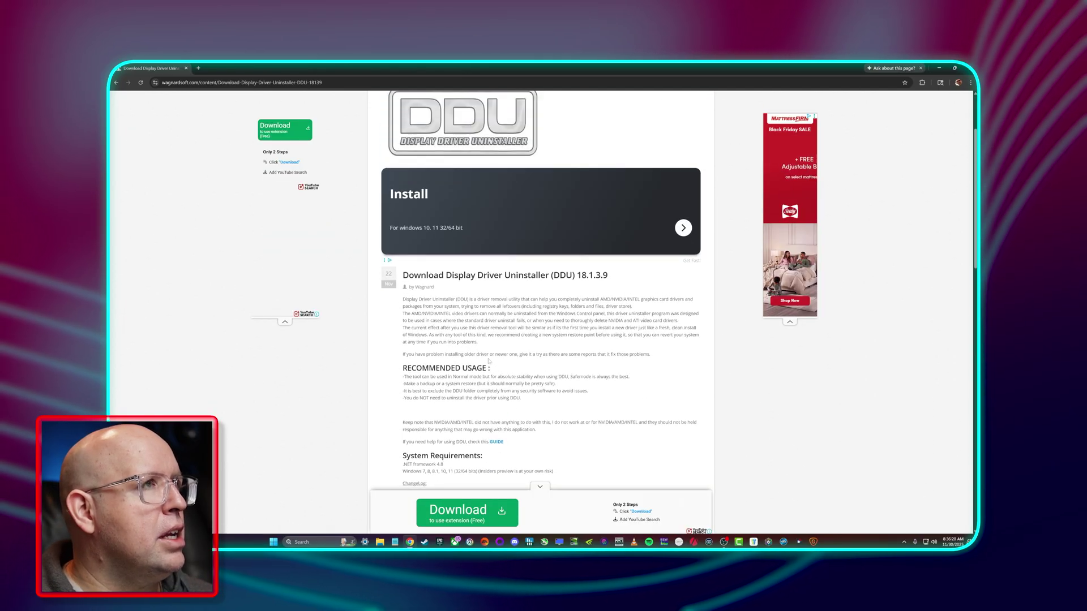
scroll(489, 361, down, 2)
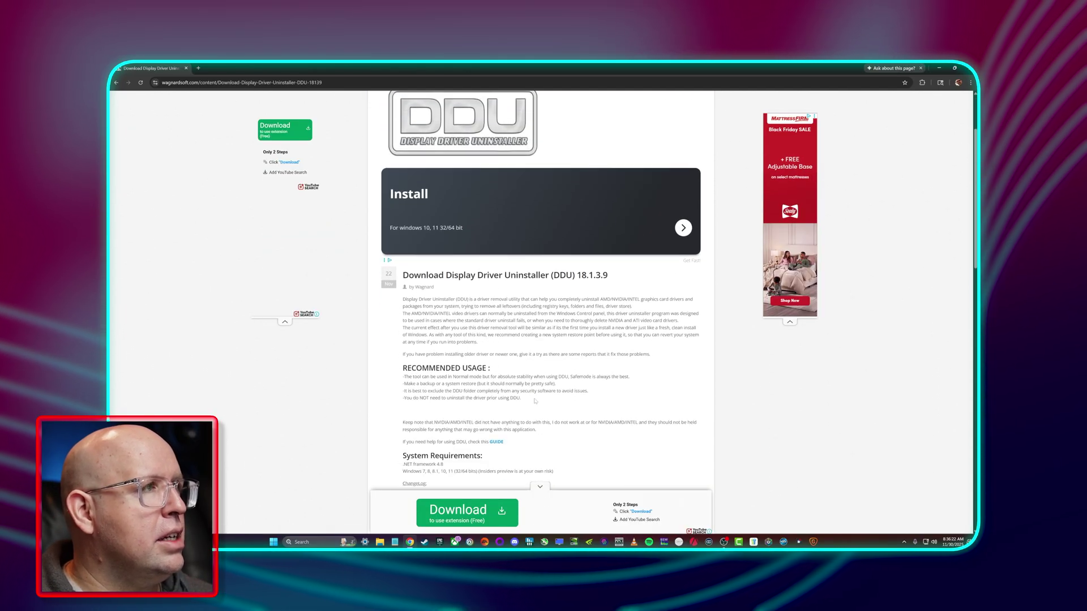
scroll(535, 368, down, 15)
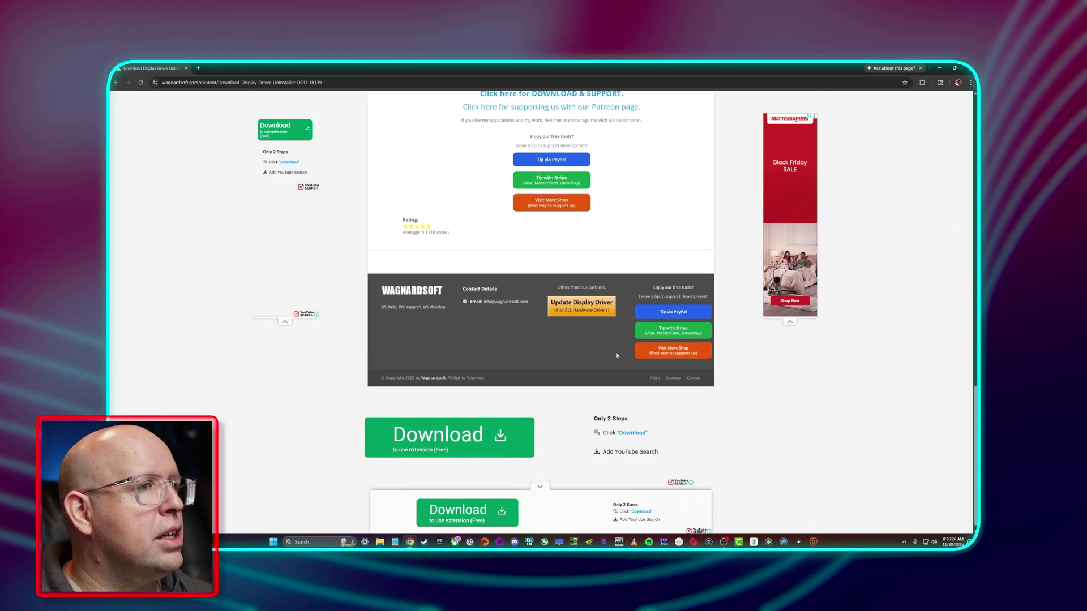
scroll(617, 356, down, 2)
scroll(617, 355, up, 5)
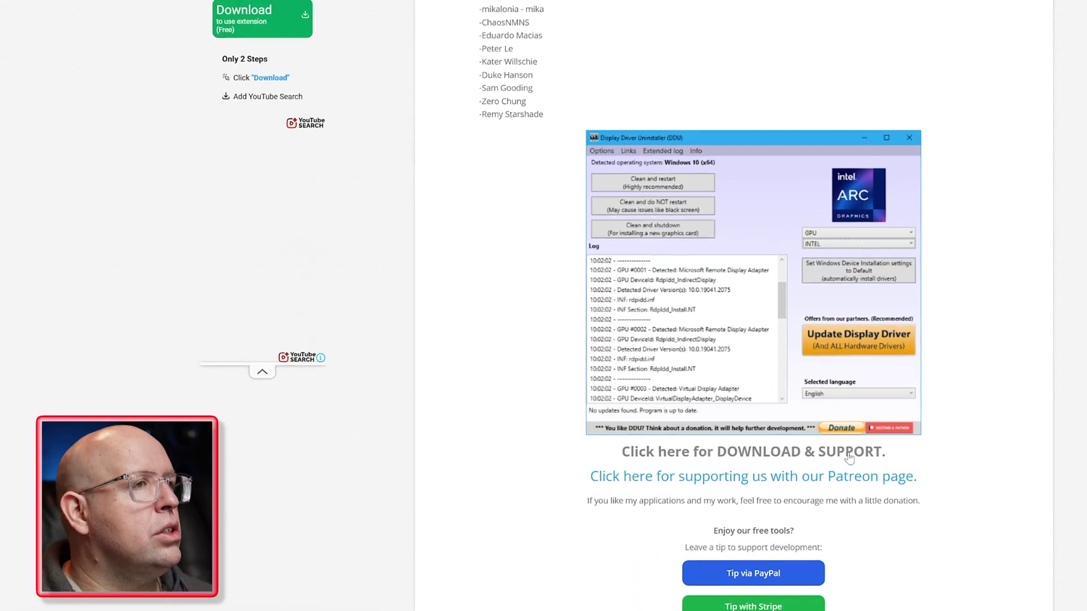
Step: Download the DDU installer and save it into the Desktop's Driver Video folder
click(850, 455)
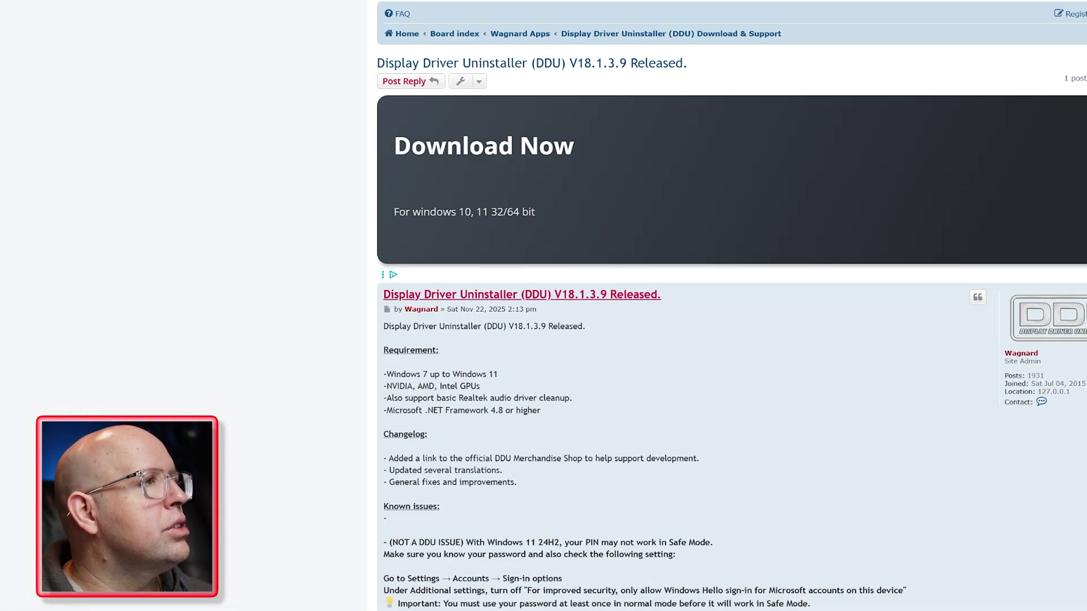
scroll(537, 397, down, 5)
click(537, 529)
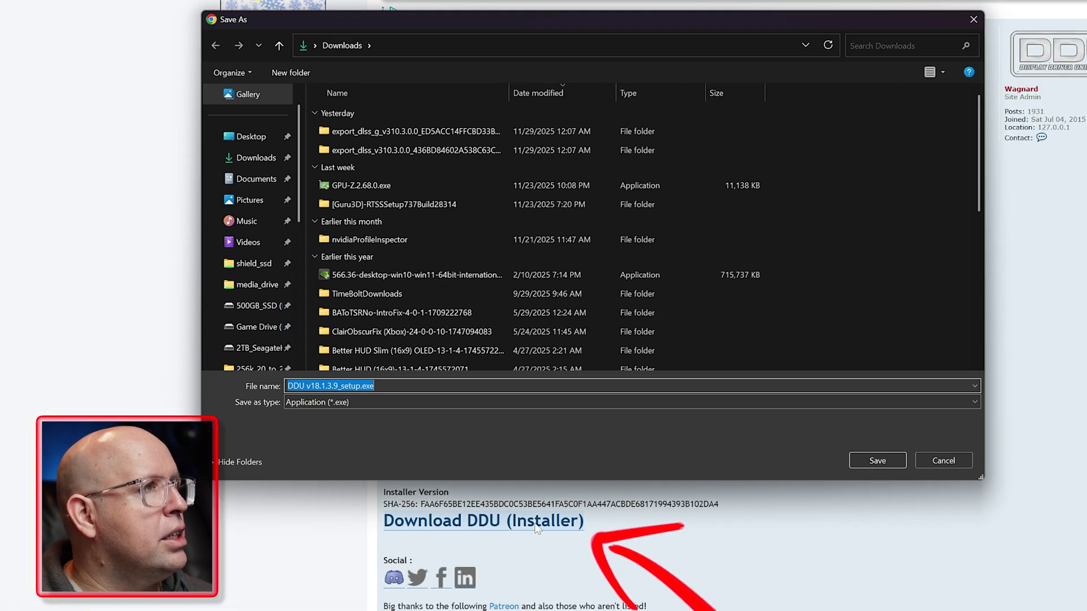
click(245, 138)
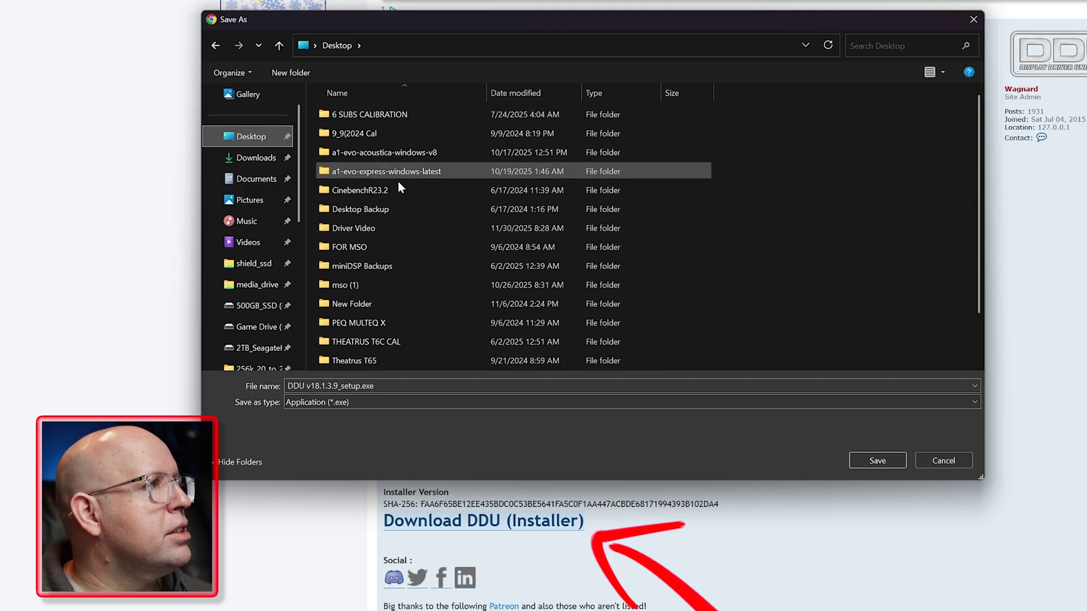
double_click(404, 231)
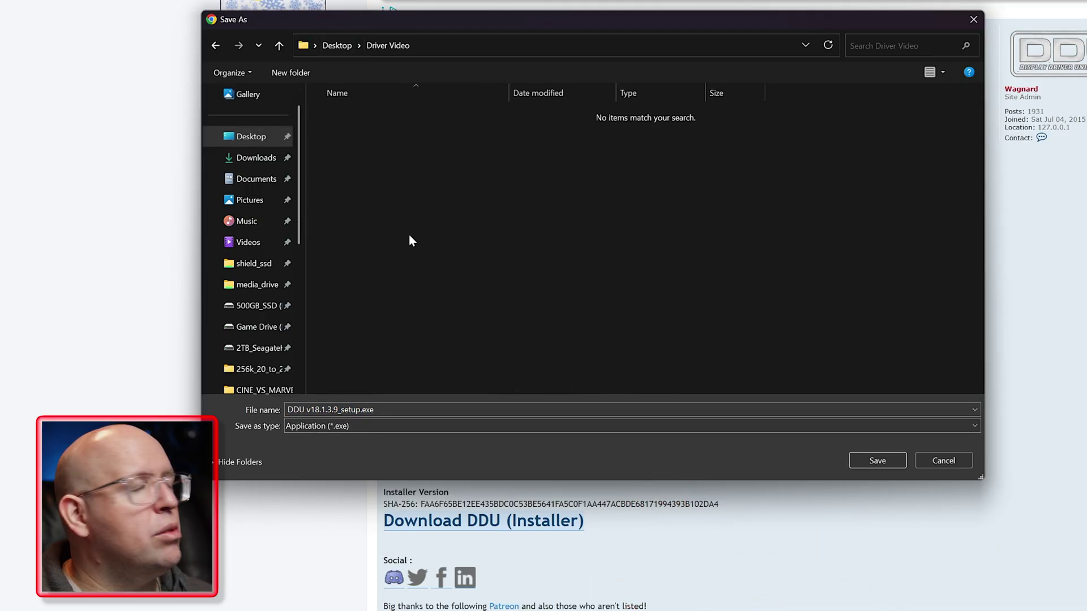
click(883, 460)
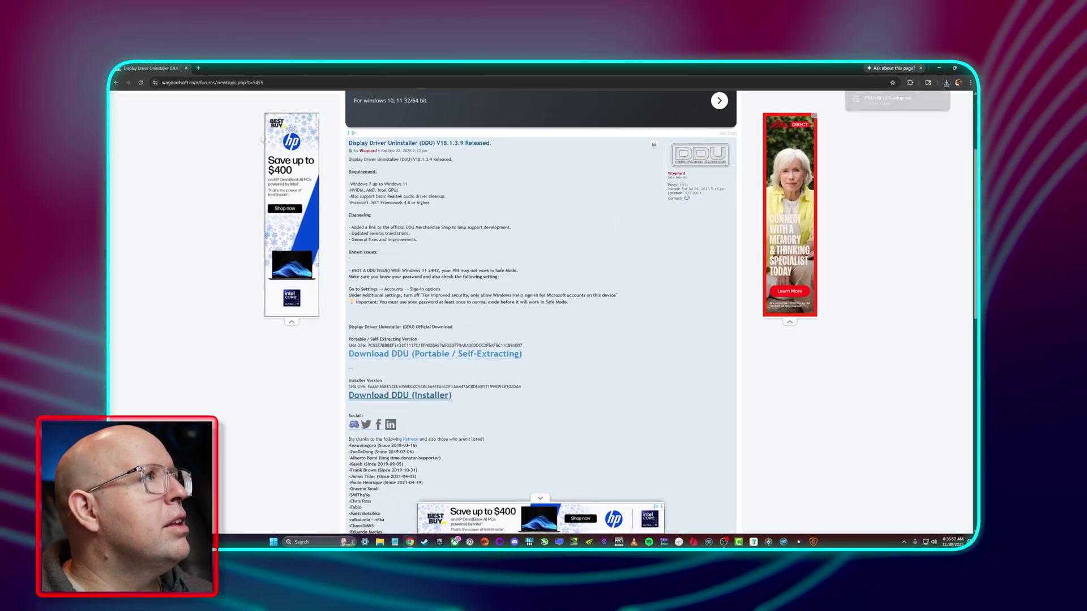
click(199, 68)
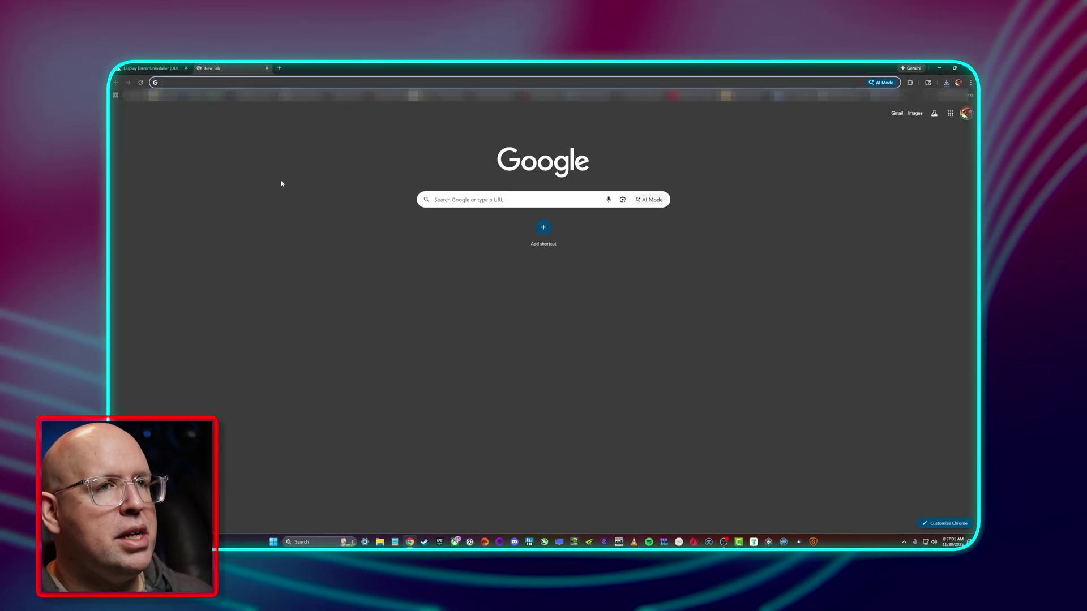
Step: Search 'custom resolution utility toastyx' and save cru-1.5.3.zip from monitortests.com into Driver Video
text(cust)
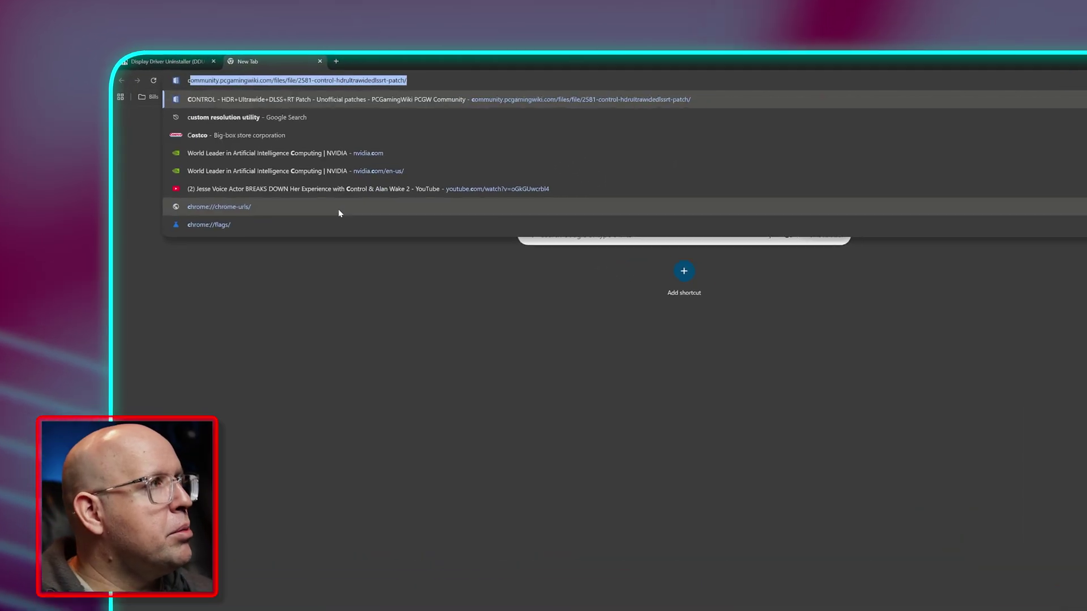
text(om resolution utility)
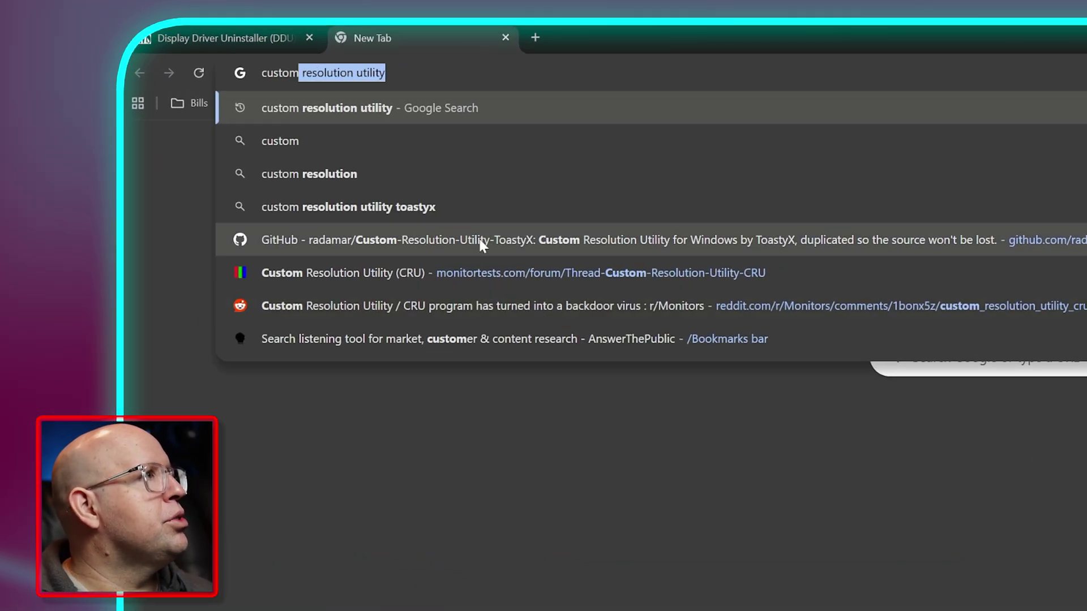
click(439, 207)
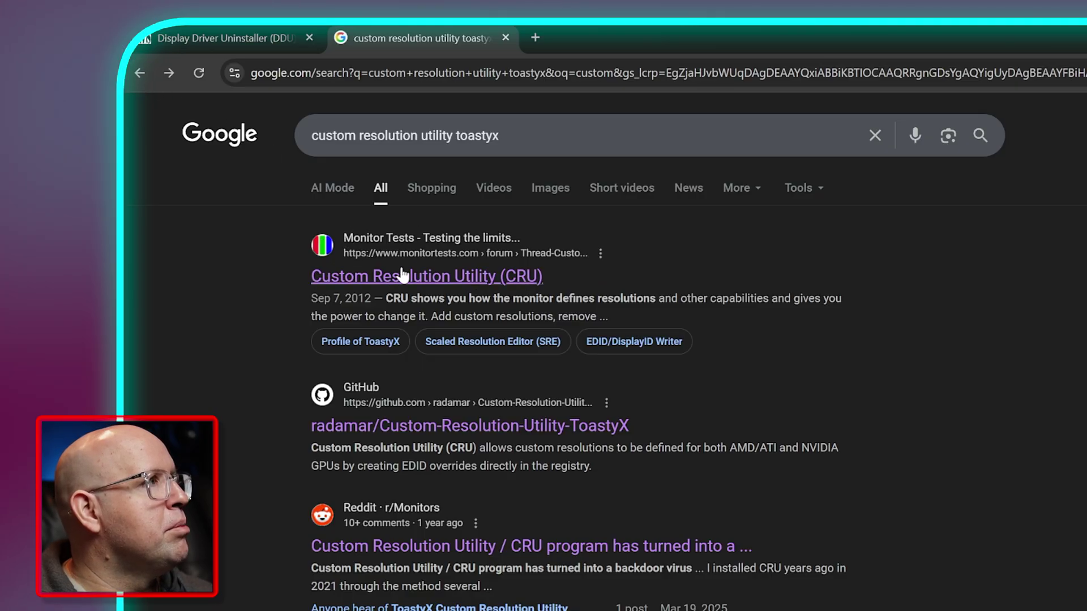
click(490, 279)
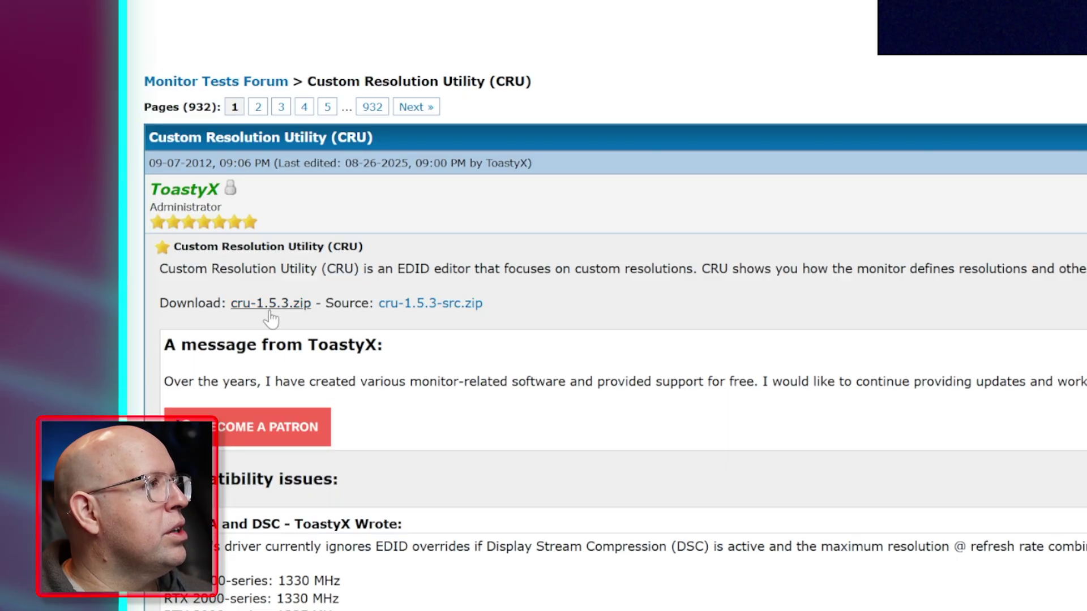
click(276, 306)
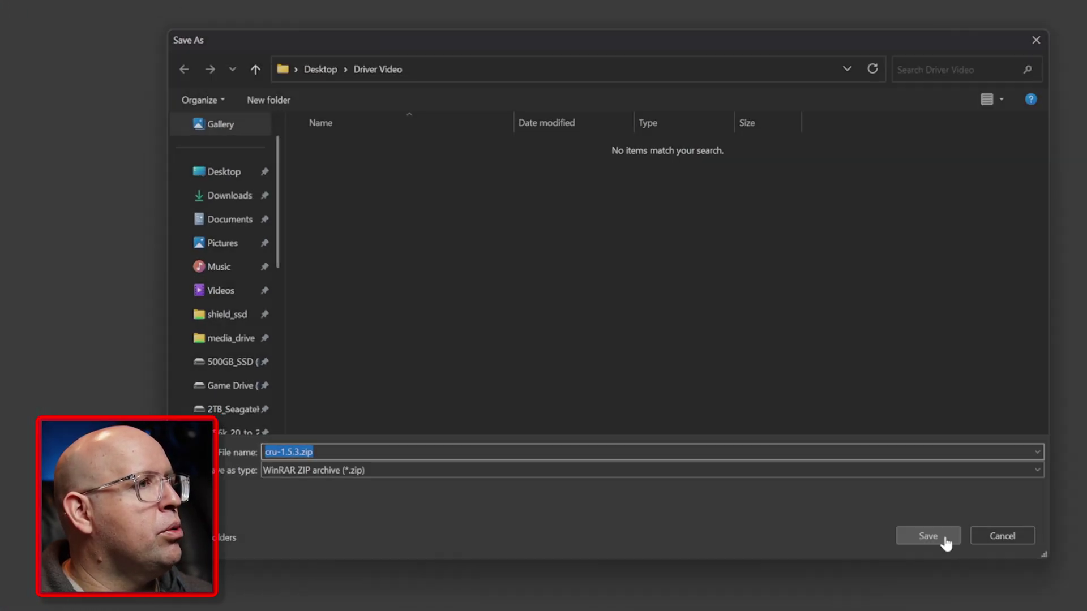
click(946, 538)
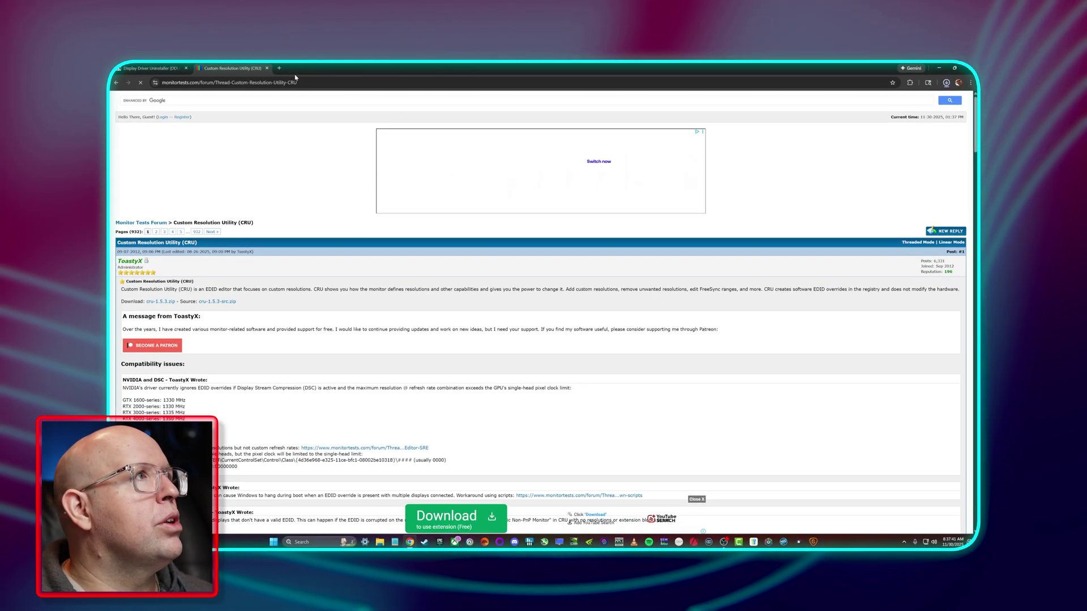
Step: Look up the RTX 5070 Ti Windows 11 driver on nvidia.com and save the 581.80 installer to Driver Video
double_click(279, 69)
click(429, 68)
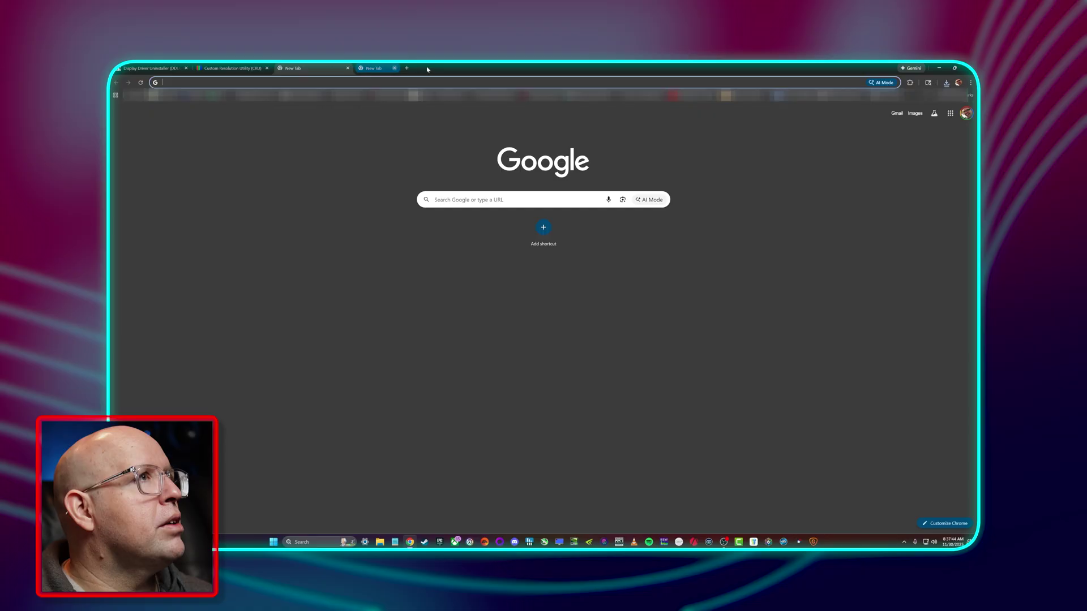
text(nvidia)
key(Return)
click(656, 100)
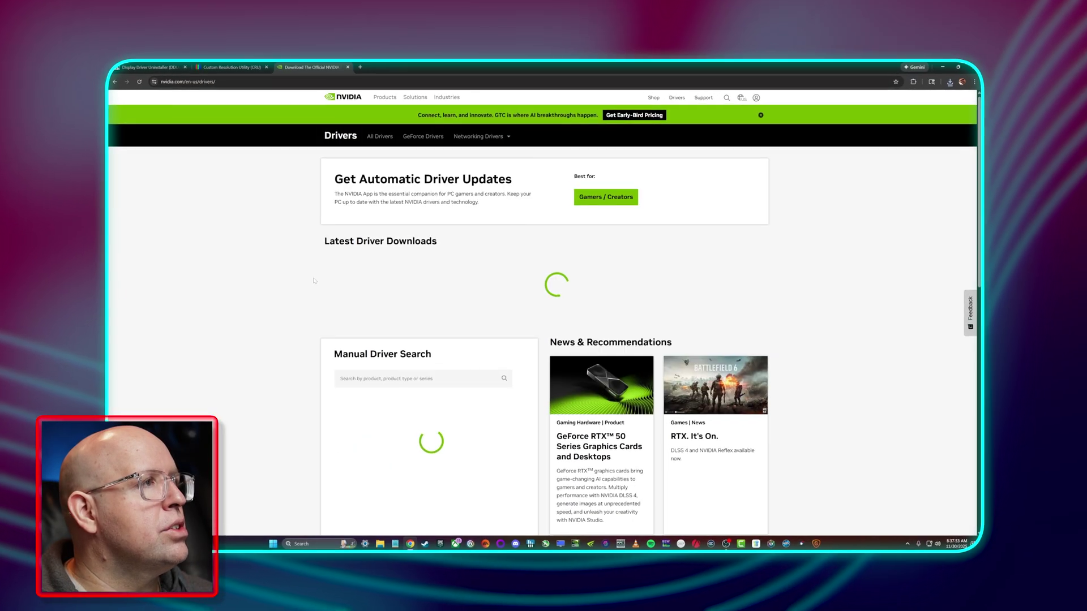
scroll(478, 225, down, 3)
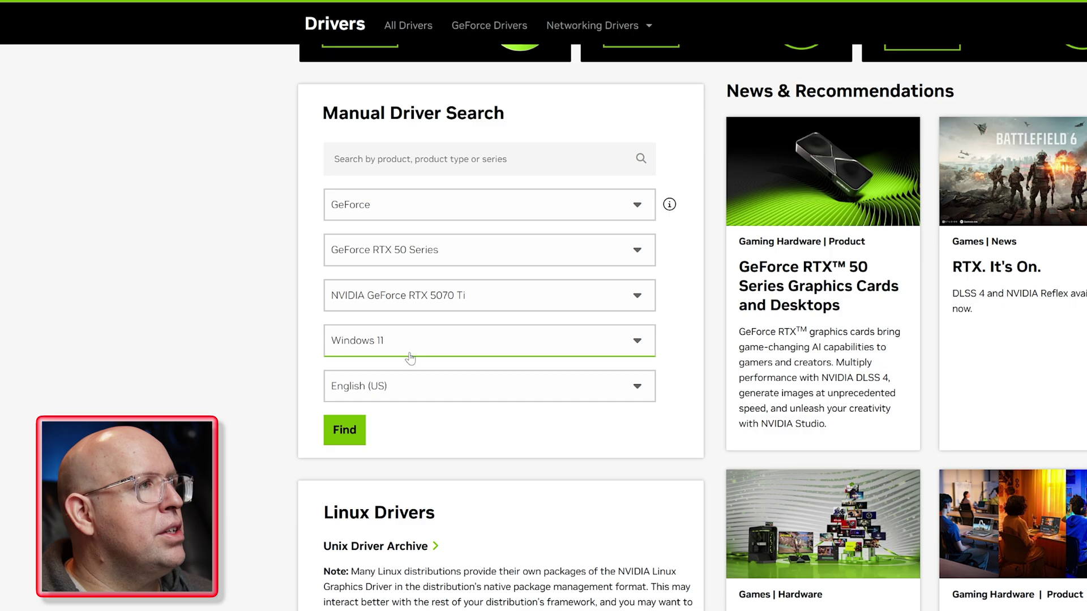
click(345, 431)
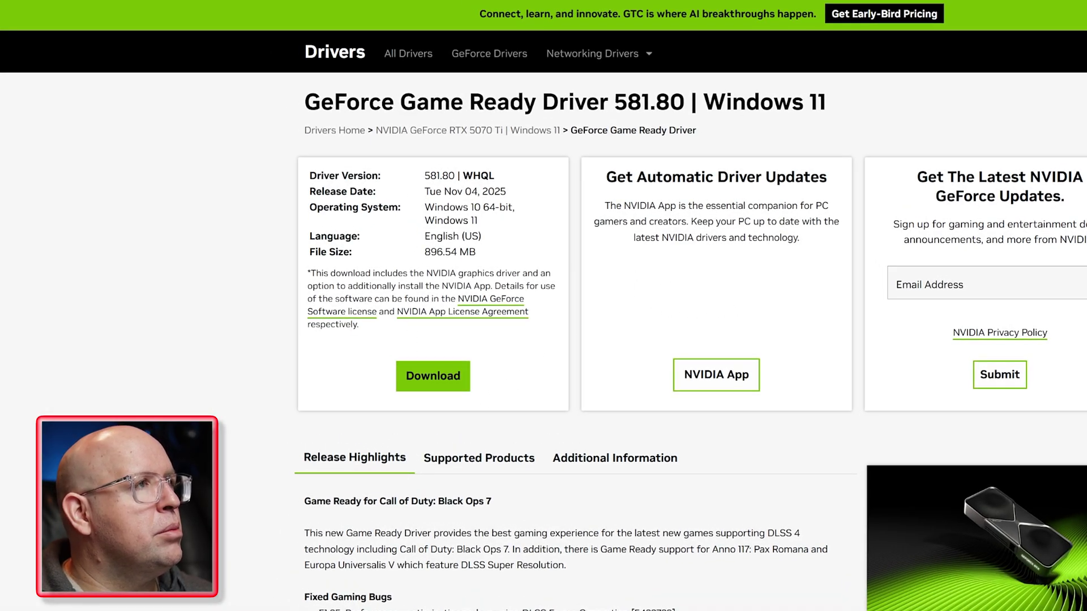
click(439, 380)
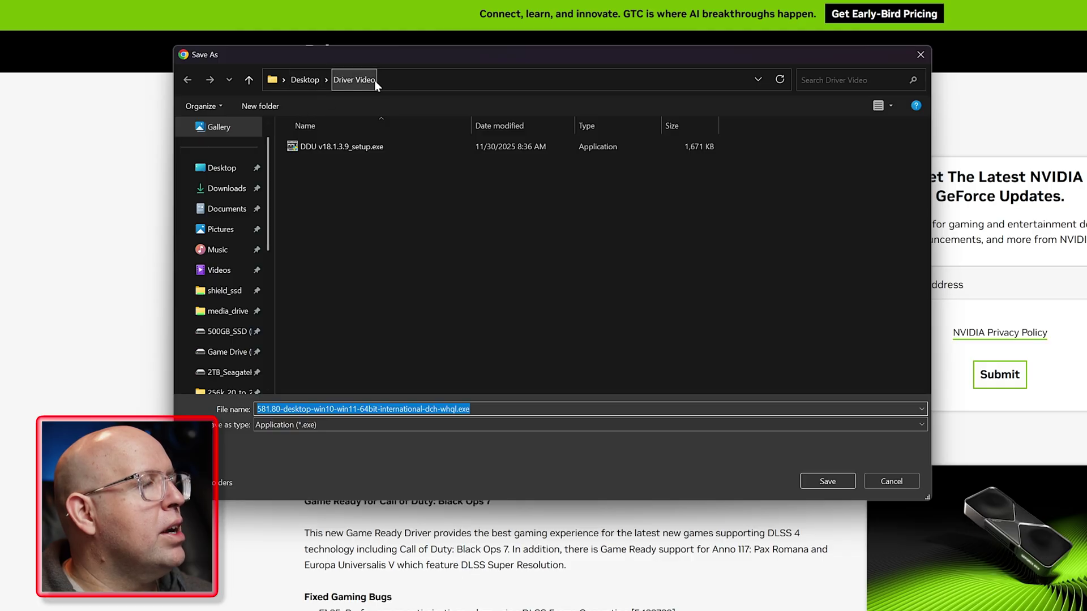
click(821, 481)
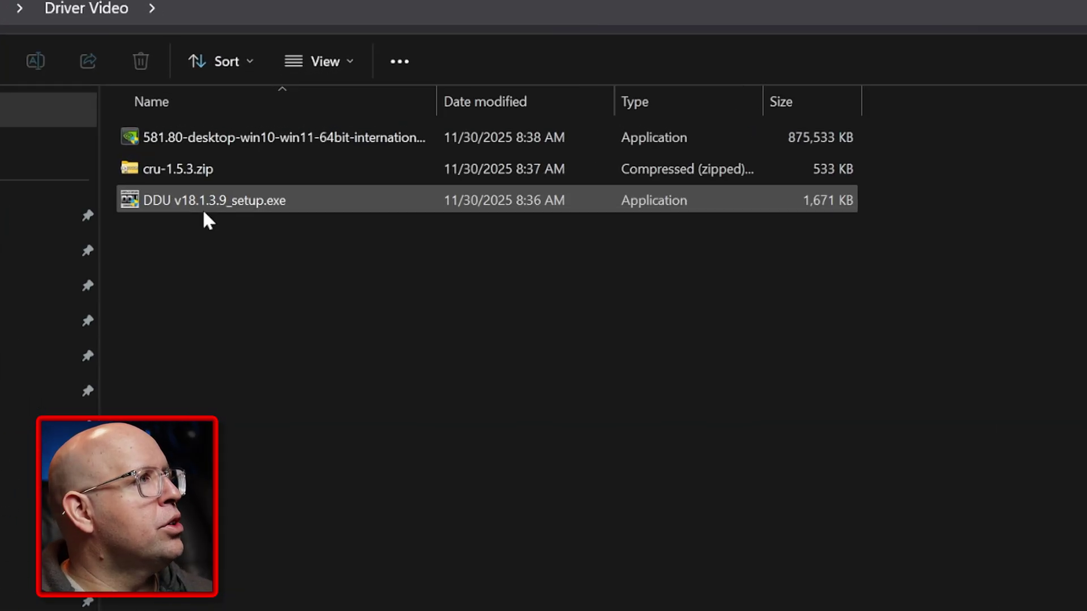
Step: Run the DDU 18.1.3.9 setup, accept the license, install to the default folder, and finish without launching it
click(274, 142)
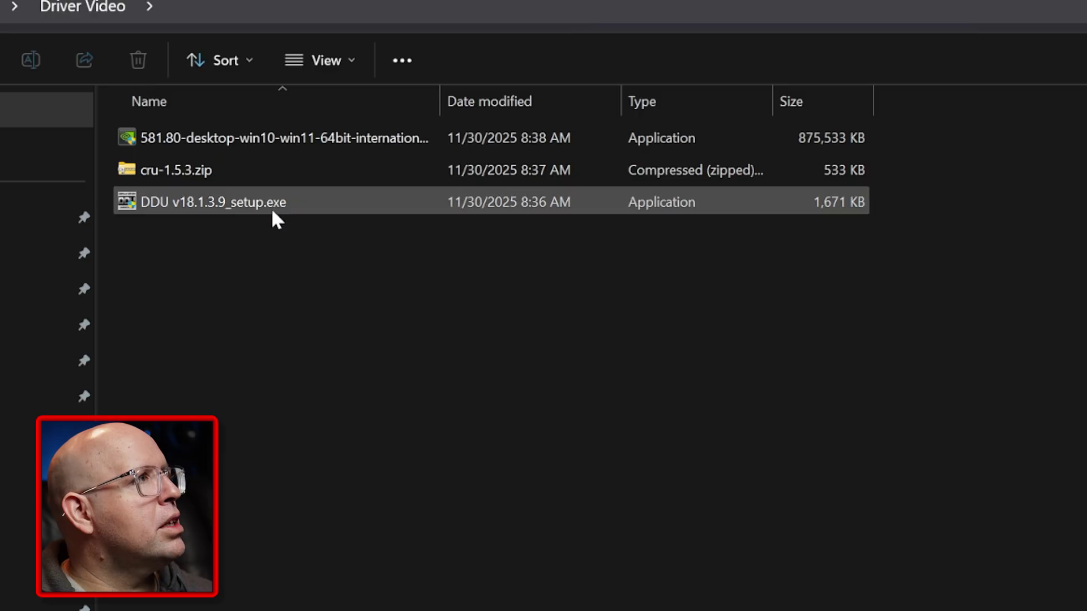
double_click(226, 202)
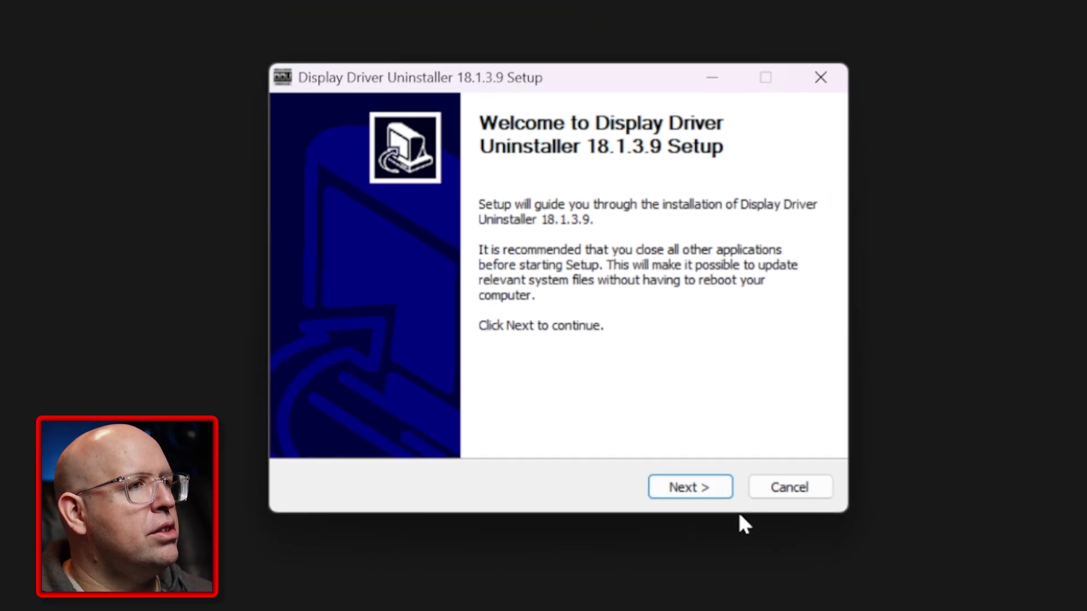
click(716, 490)
scroll(545, 290, down, 5)
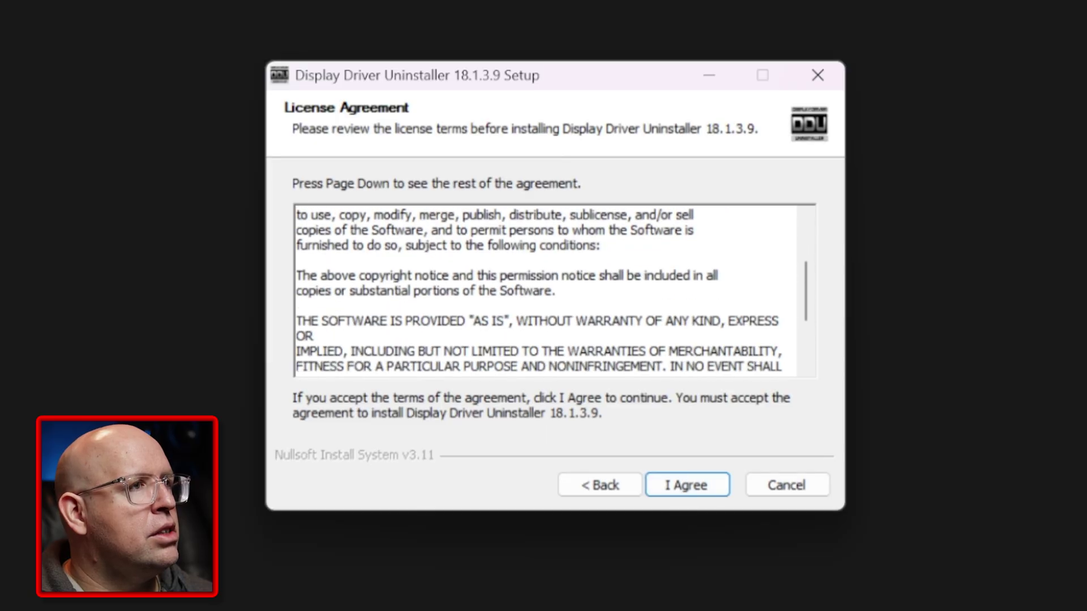
click(700, 485)
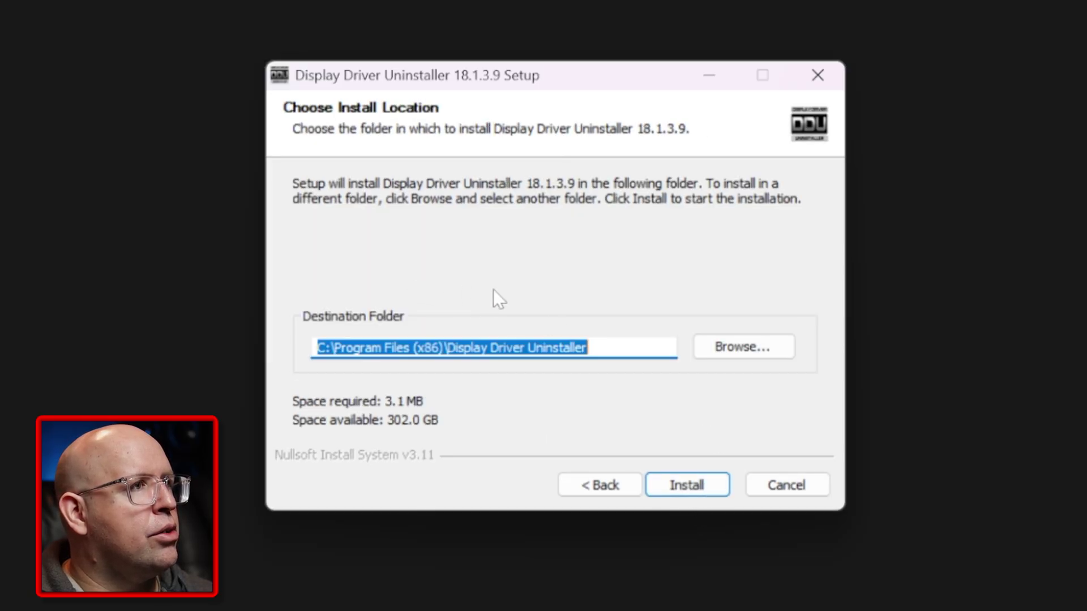
click(695, 486)
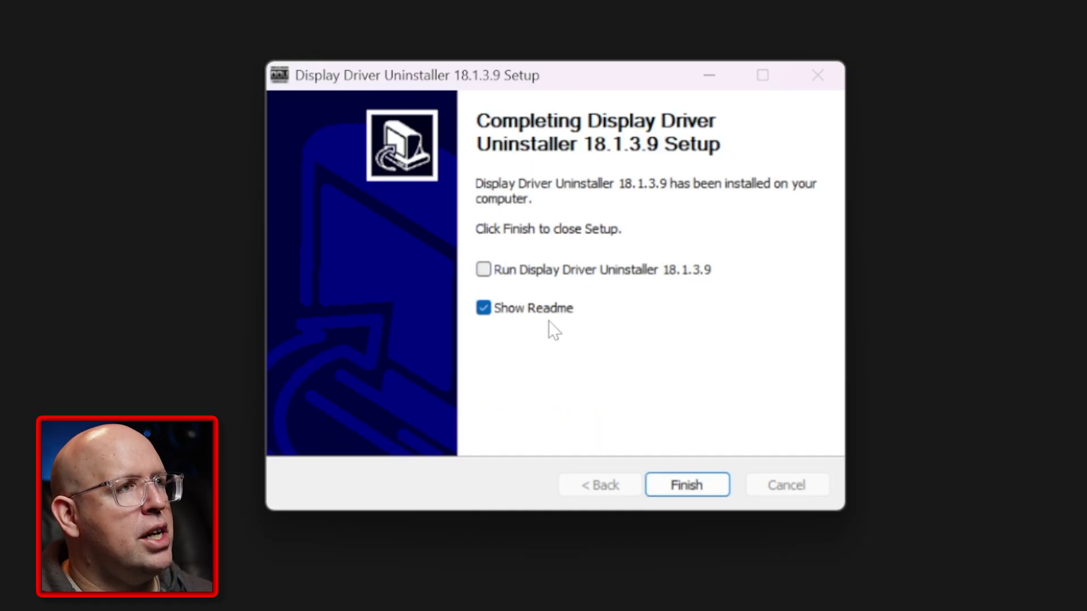
click(708, 484)
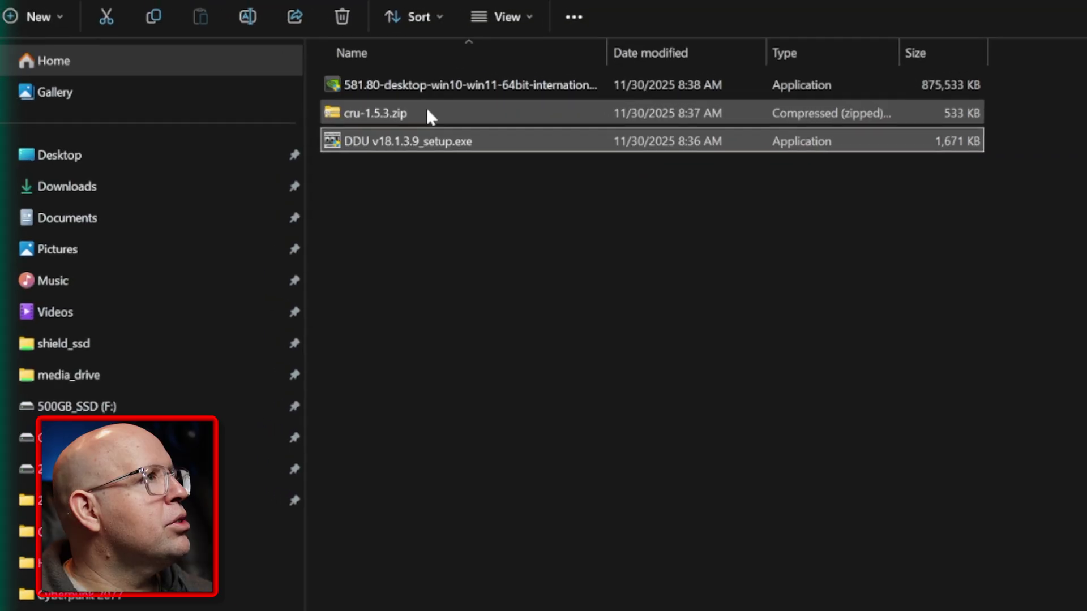
Step: Extract cru-1.5.3.zip into a cru-1.5.3 folder in Driver Video and run CRU.exe
click(426, 114)
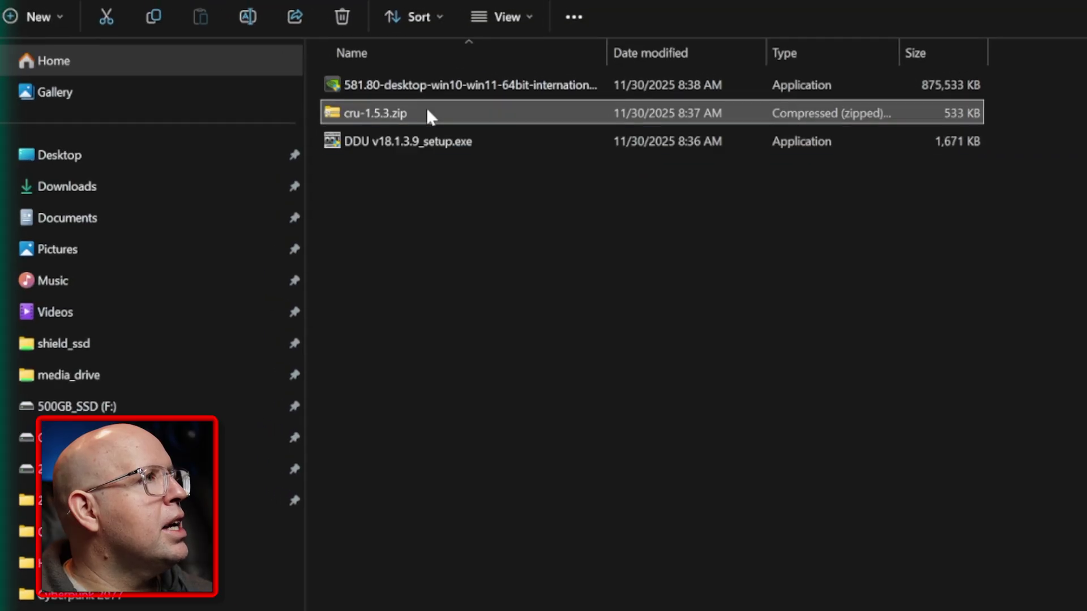
right_click(427, 113)
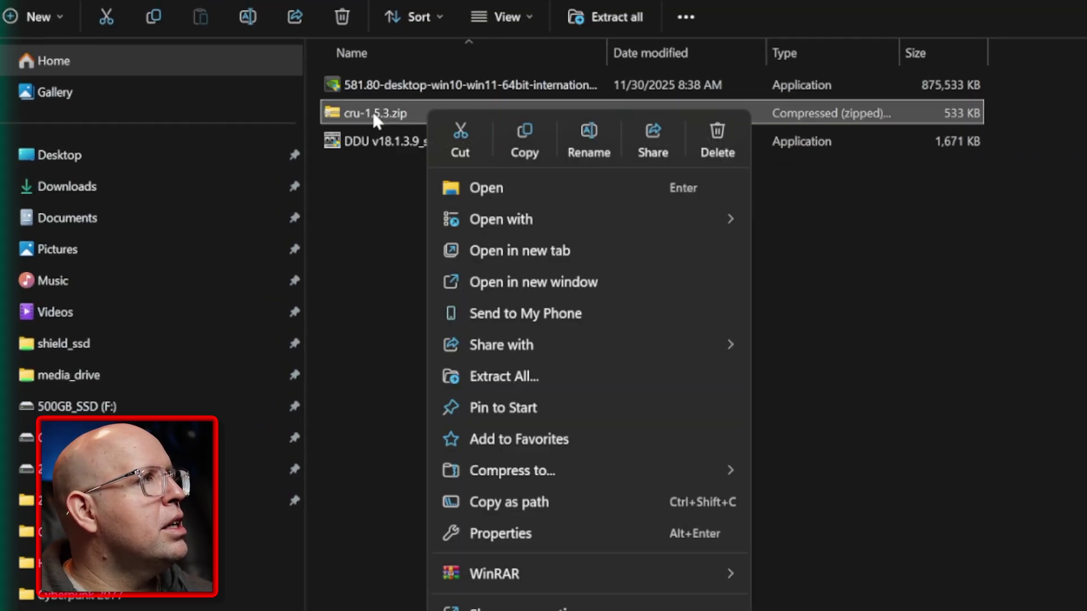
mouse_move(605, 571)
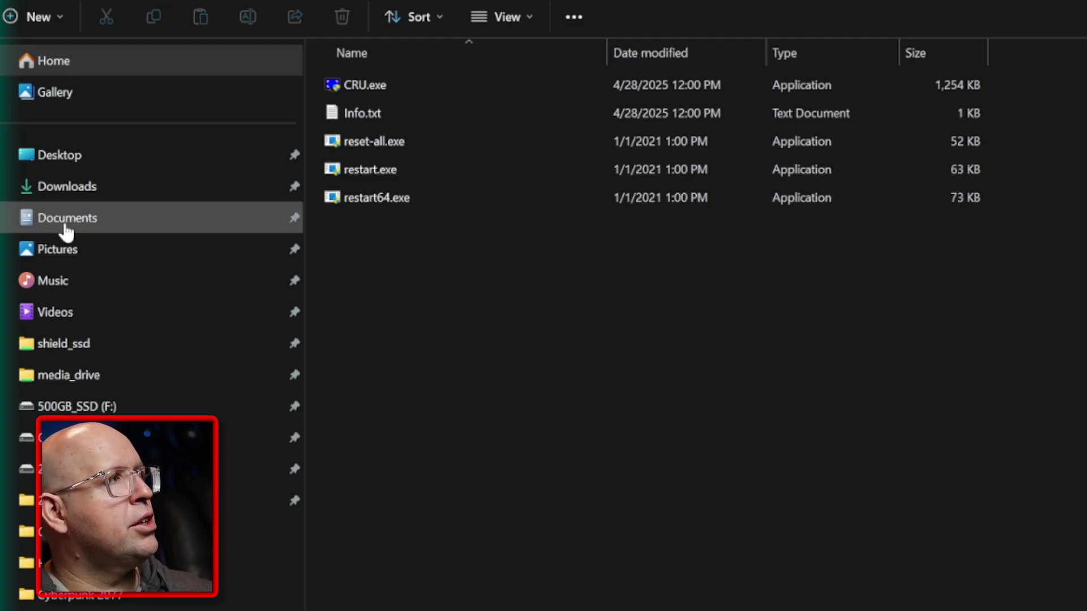
double_click(477, 83)
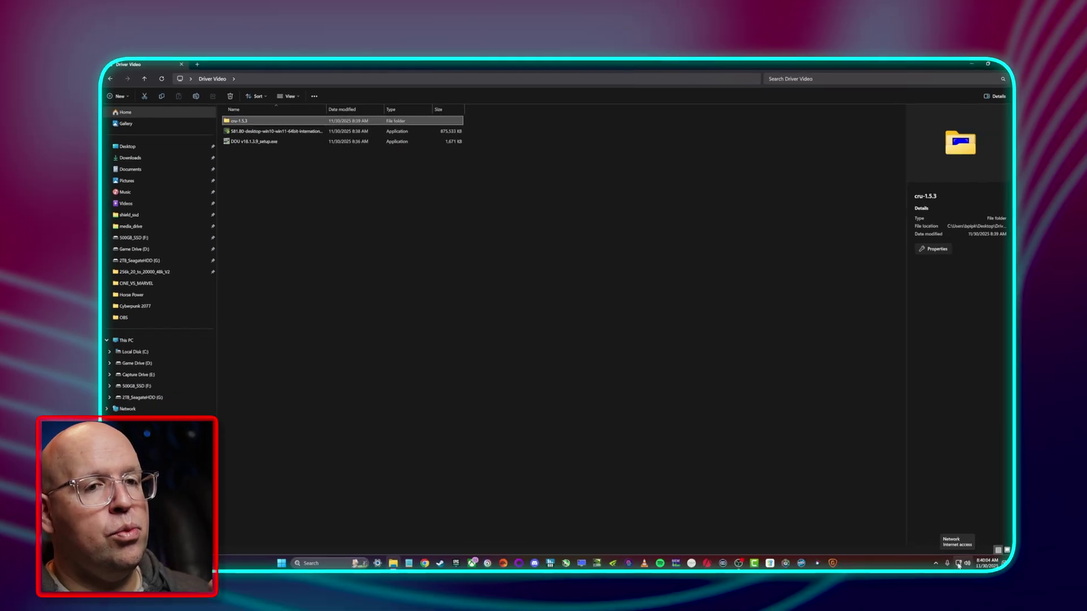
right_click(927, 543)
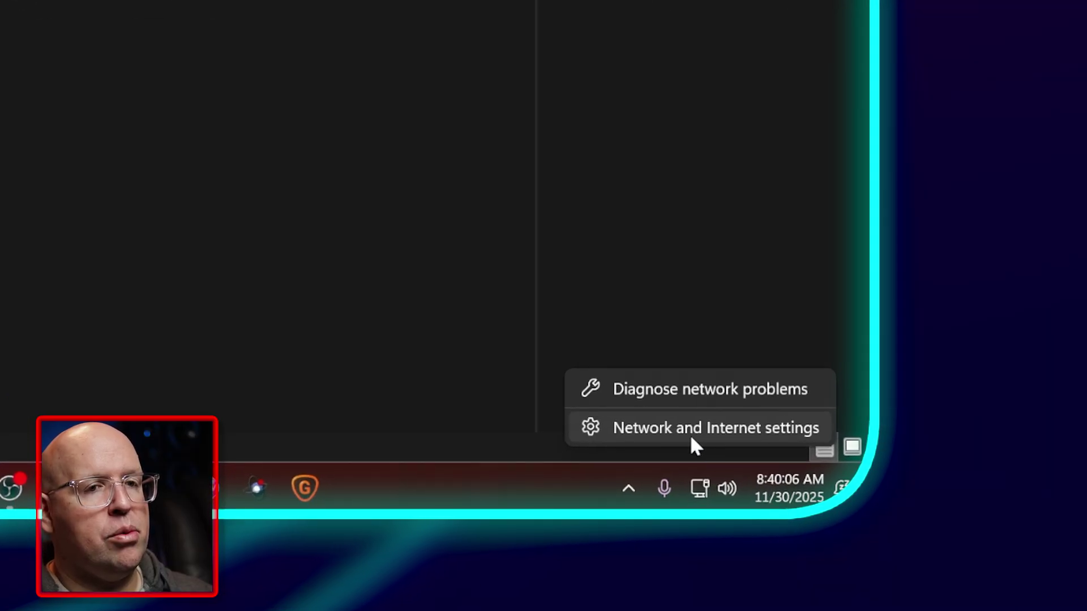
Step: Disable the Ethernet 2 adapter from Network & internet's advanced network settings
click(689, 439)
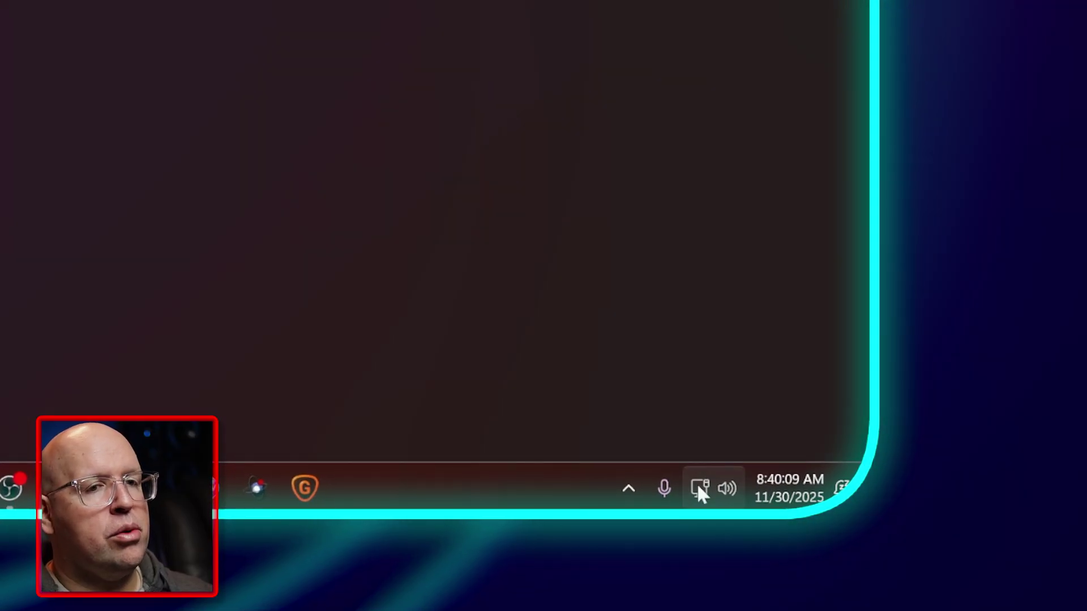
right_click(699, 490)
click(690, 437)
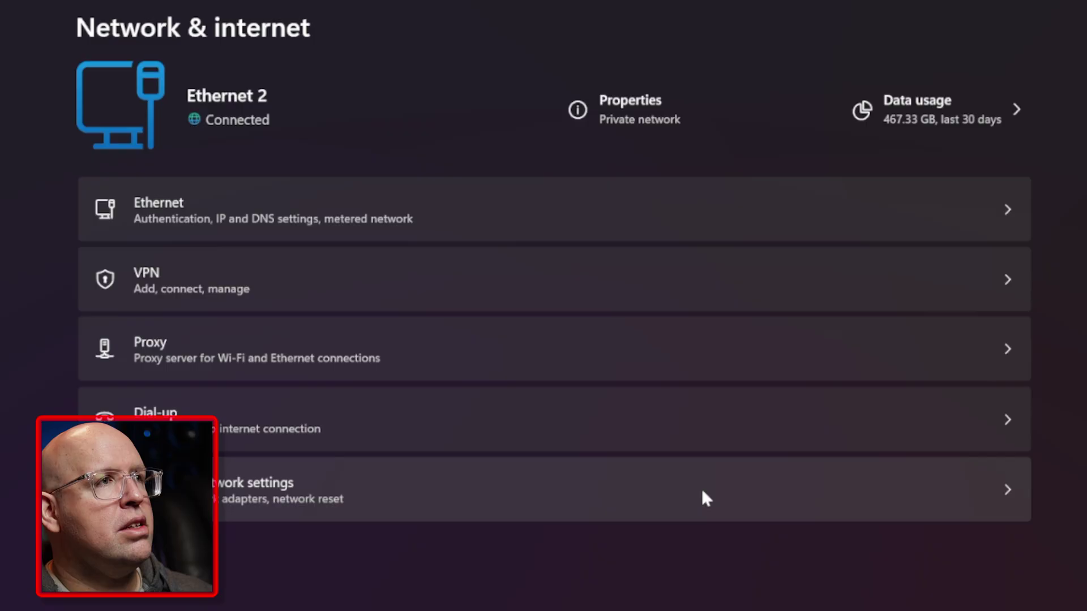
click(704, 491)
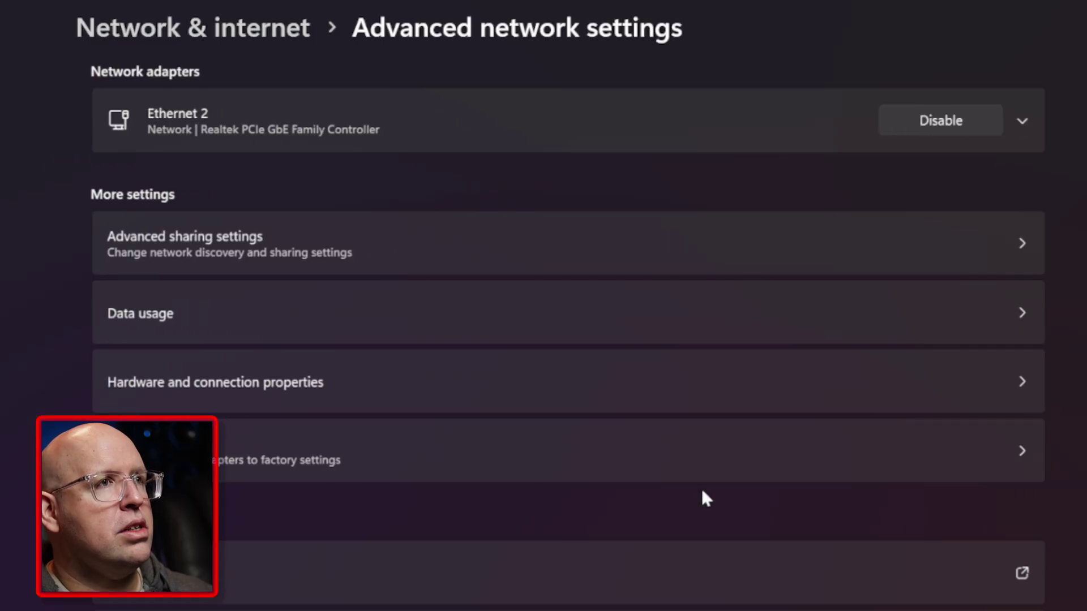
click(962, 115)
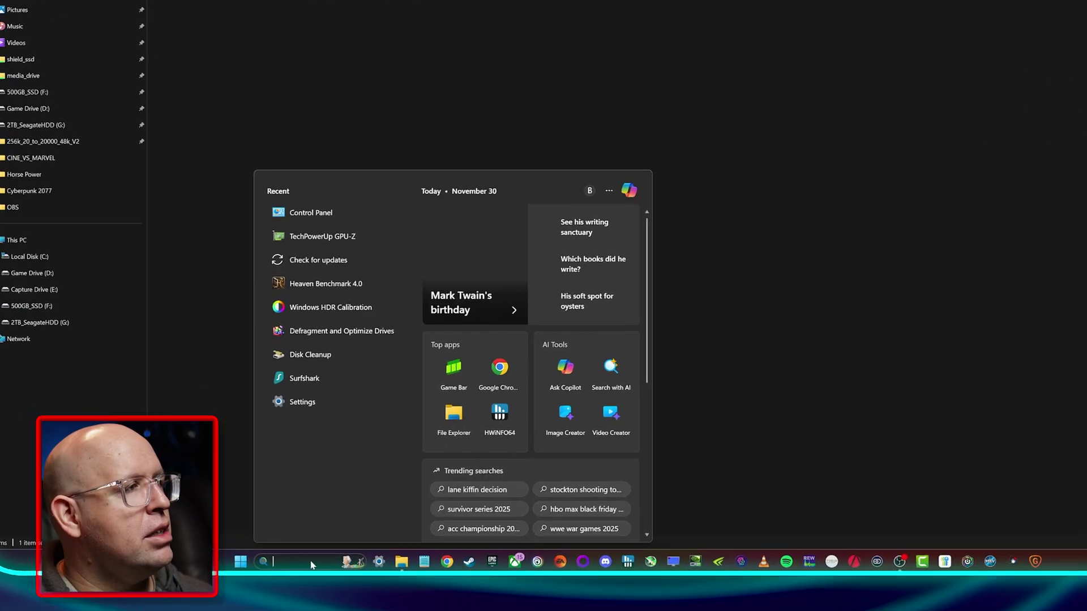
Step: Launch Display Driver Uninstaller from taskbar search and acknowledge its first-launch warning
text(ddu)
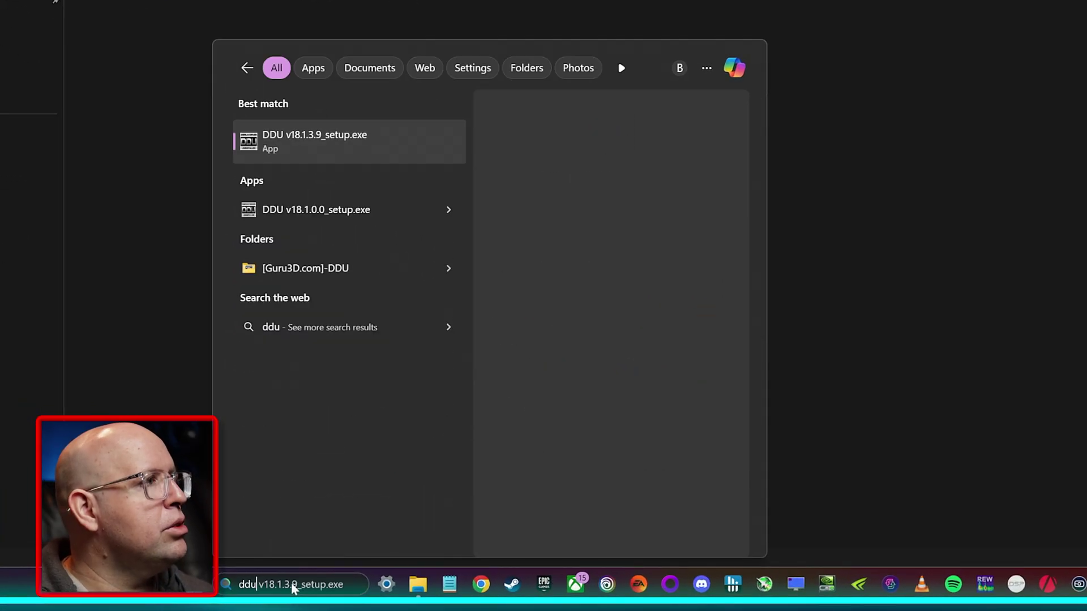
key(BackSpace)
key(BackSpace)
key(BackSpace)
text(disk)
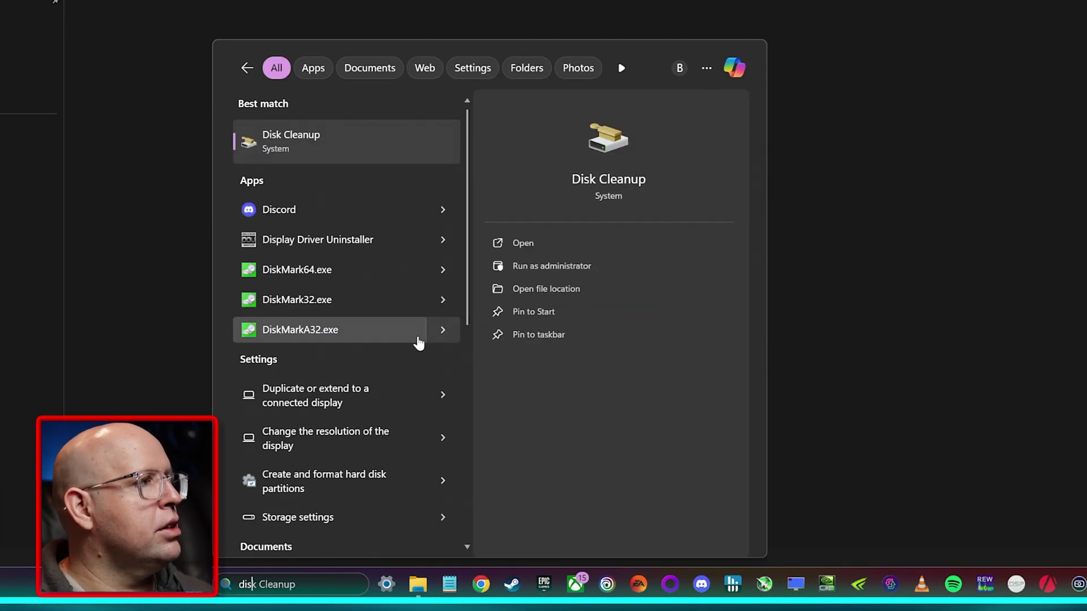
click(359, 243)
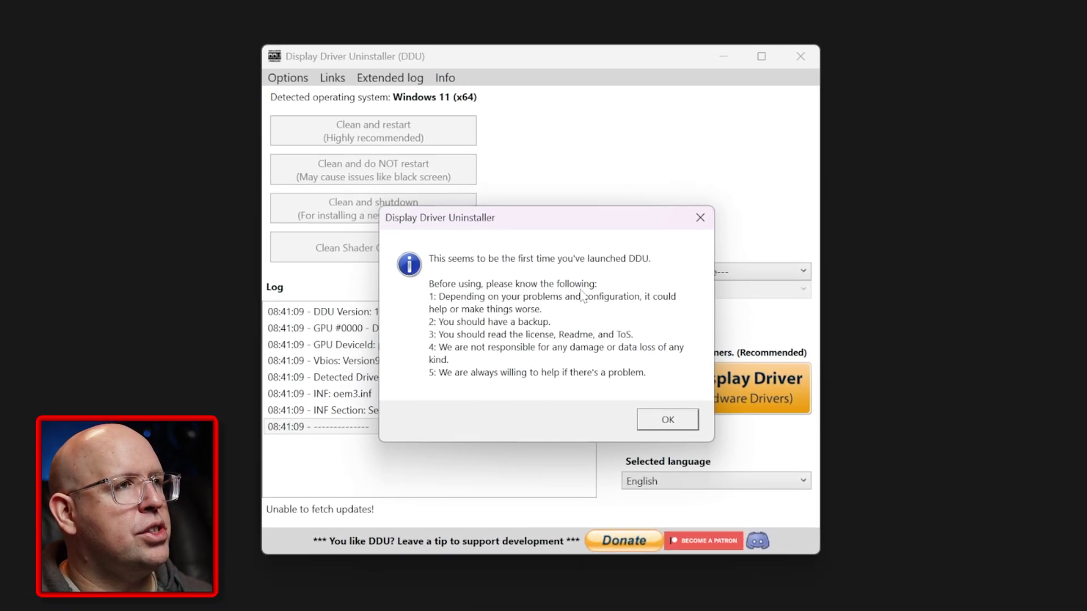
click(669, 420)
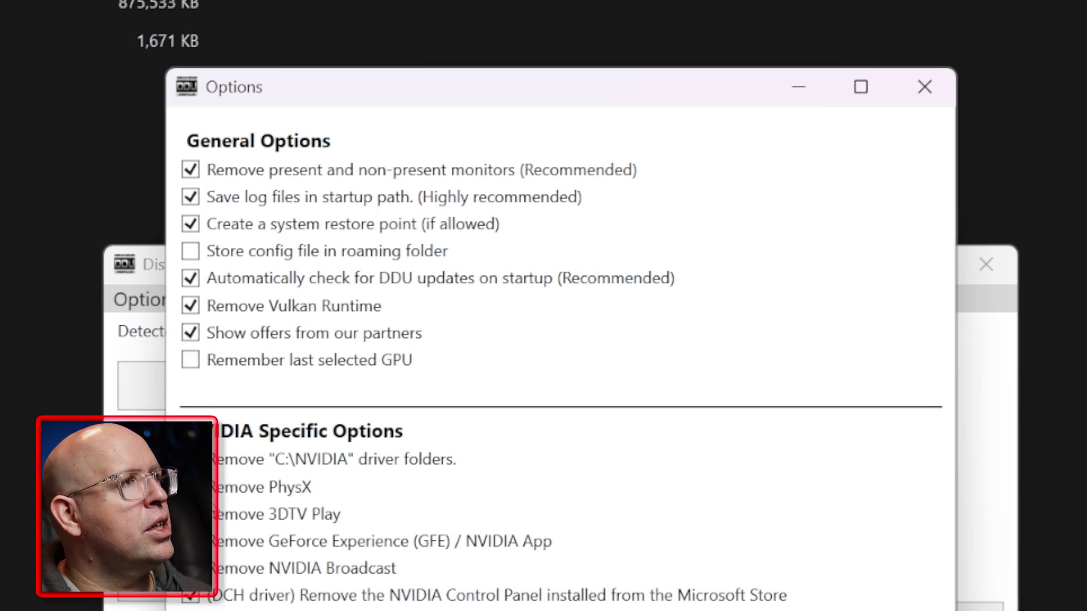
Step: Tick 'Remove PhysX' under NVIDIA Specific Options
click(191, 492)
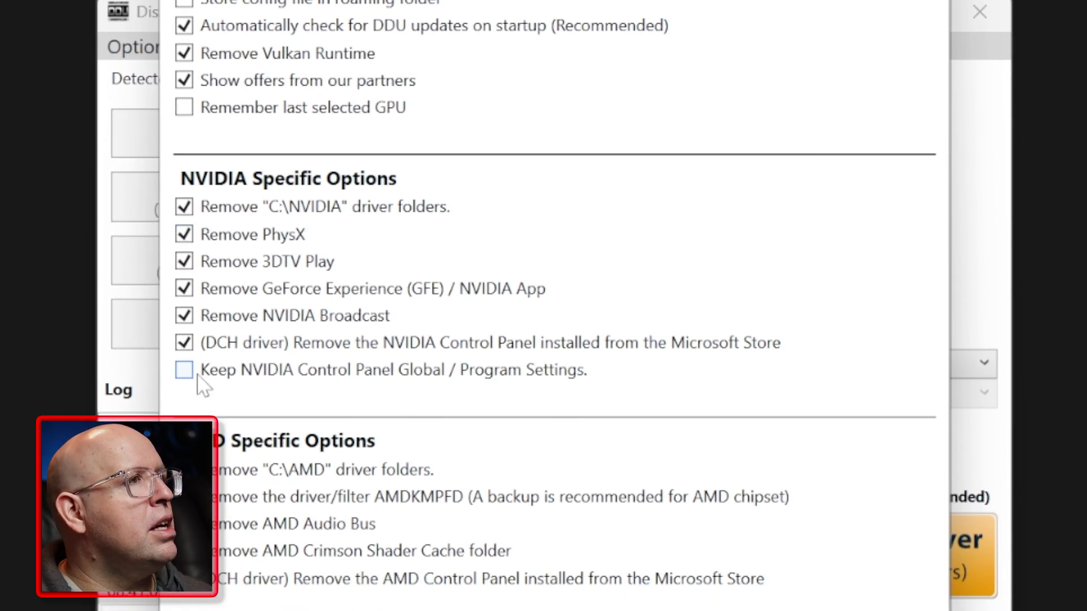
mouse_move(219, 381)
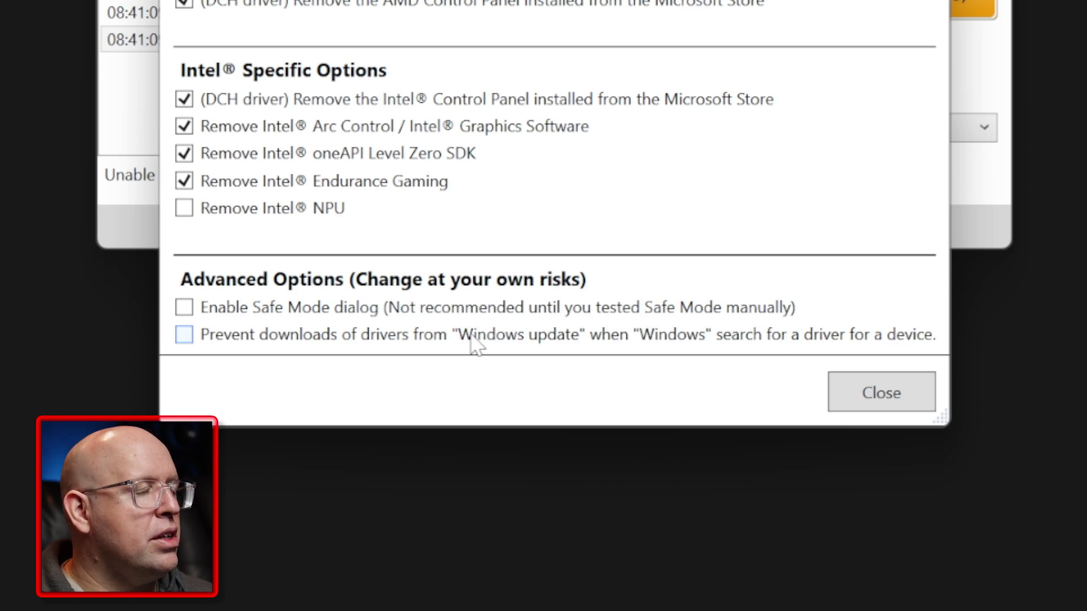
Step: Tick 'Enable Safe Mode dialog' under Advanced Options and close the Options window
mouse_move(445, 338)
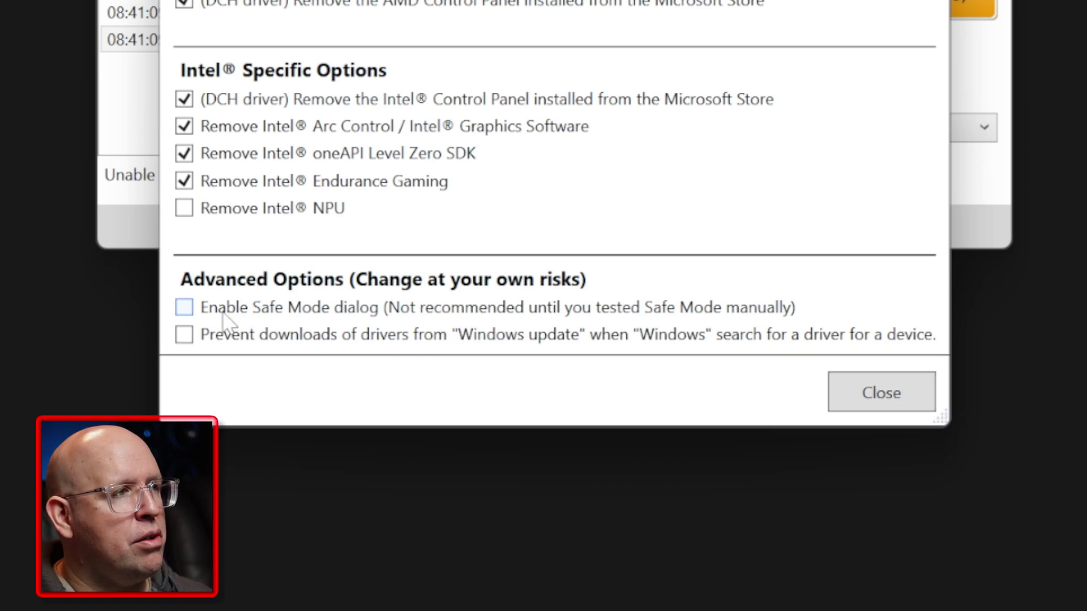
click(187, 308)
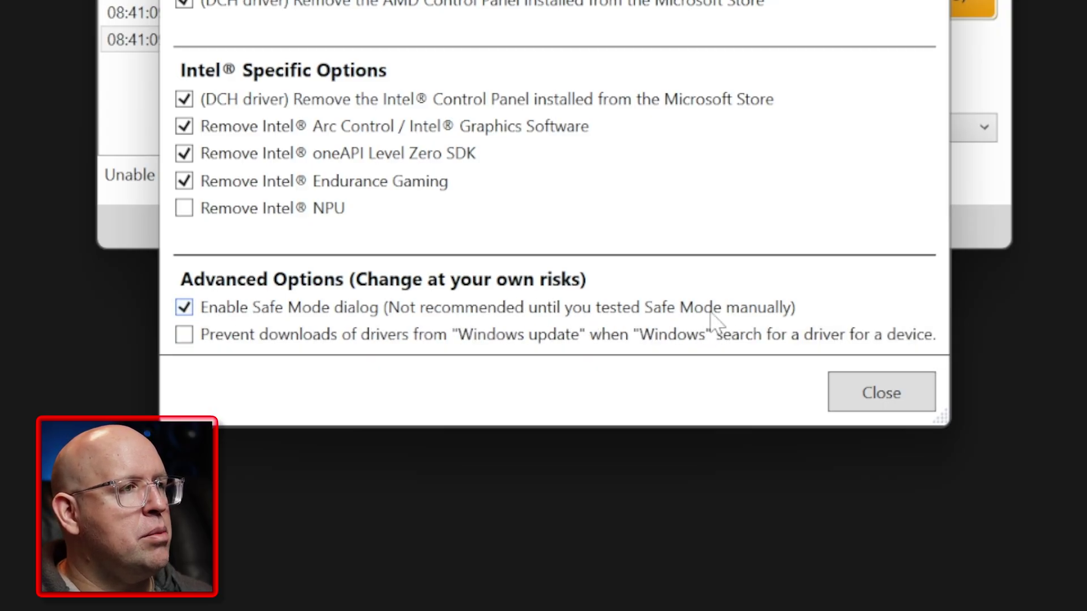
mouse_move(786, 322)
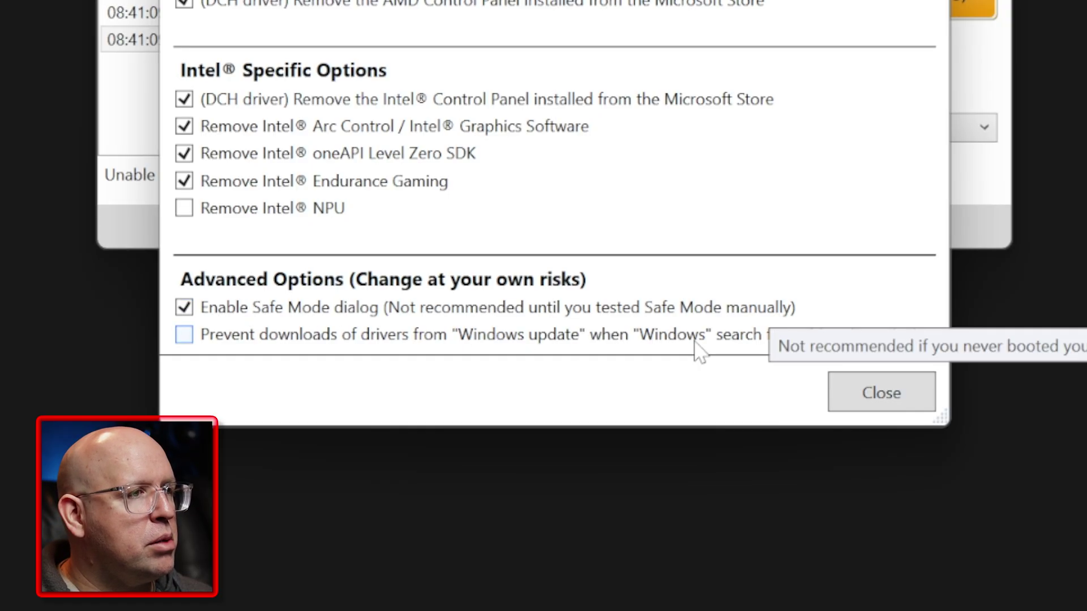
click(849, 395)
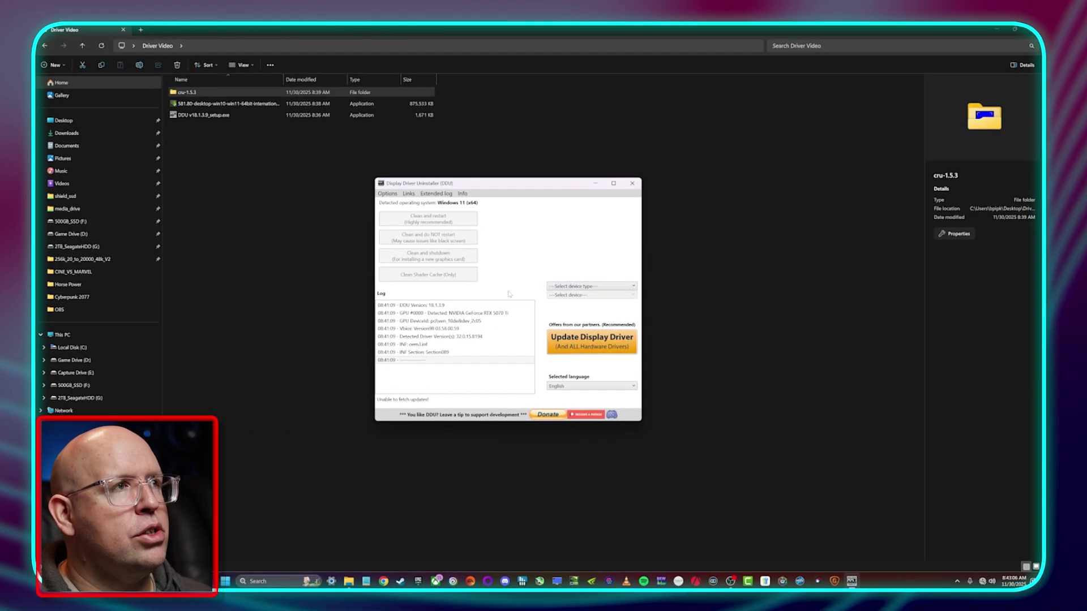
Step: Relaunch DDU, set the launch option to 'Safe Mode (Recommended)', and choose 'Reboot to Safe Mode'
click(632, 184)
click(264, 581)
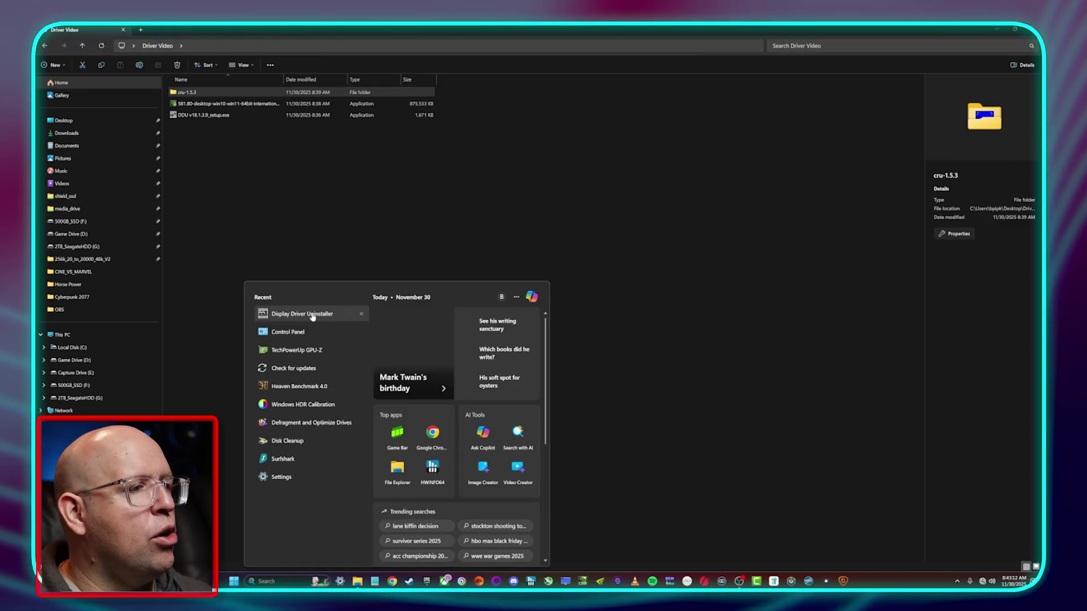
click(322, 313)
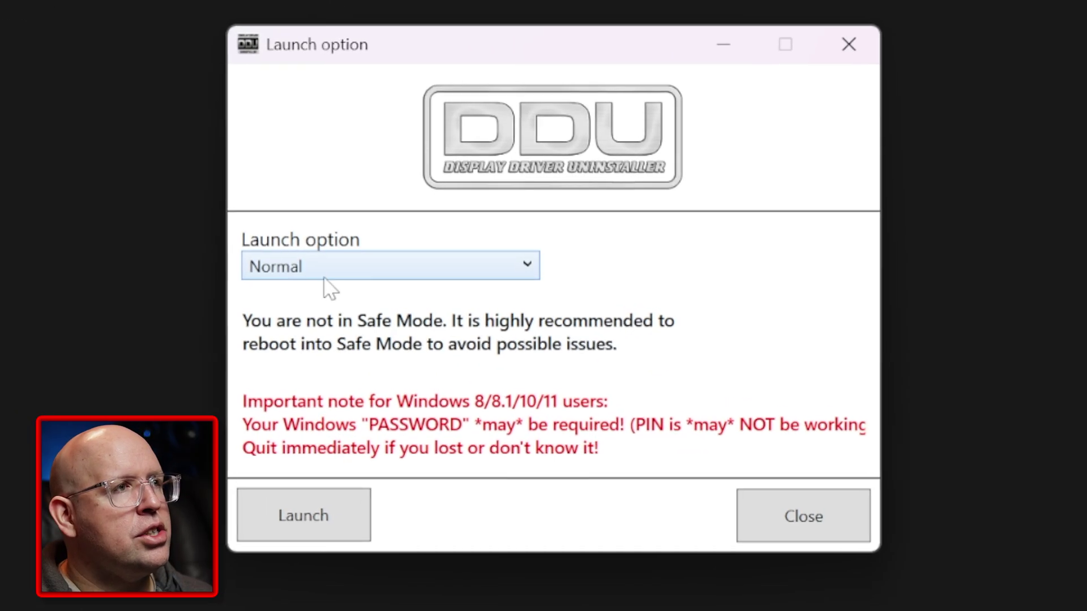
click(397, 279)
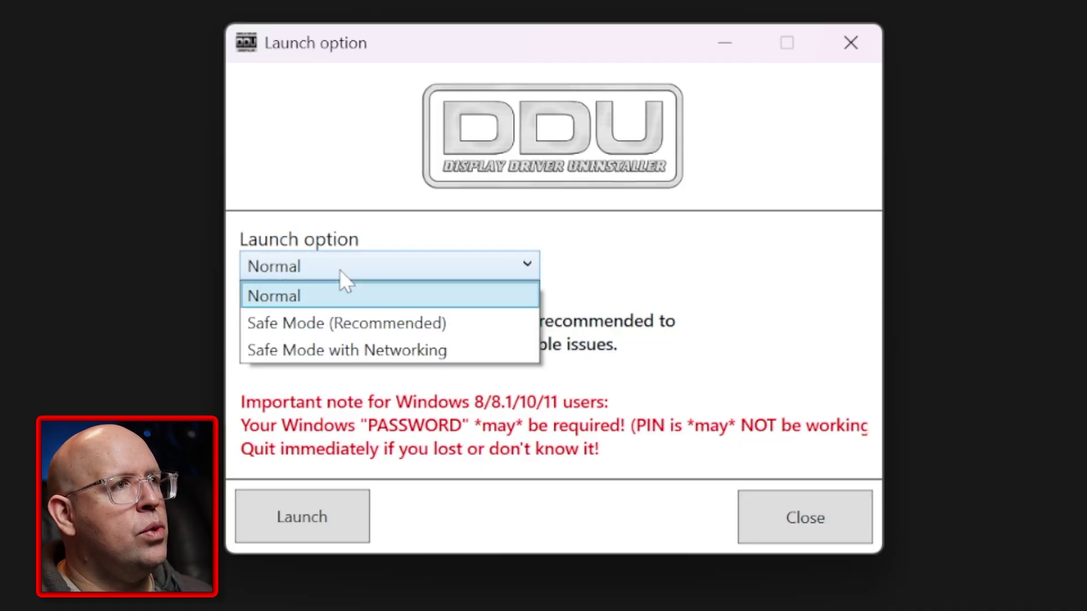
click(363, 322)
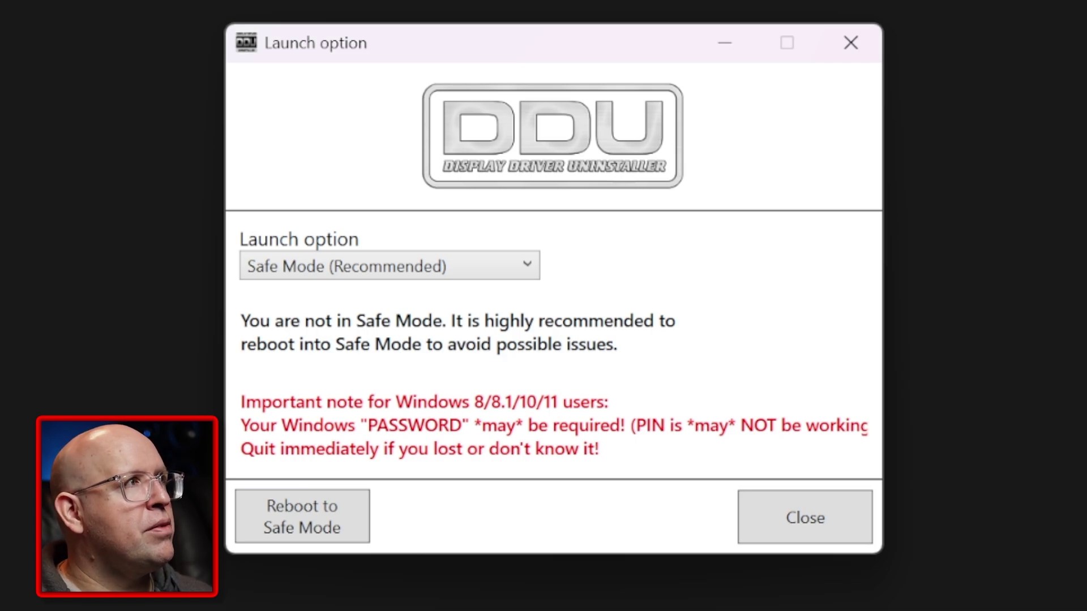
click(342, 512)
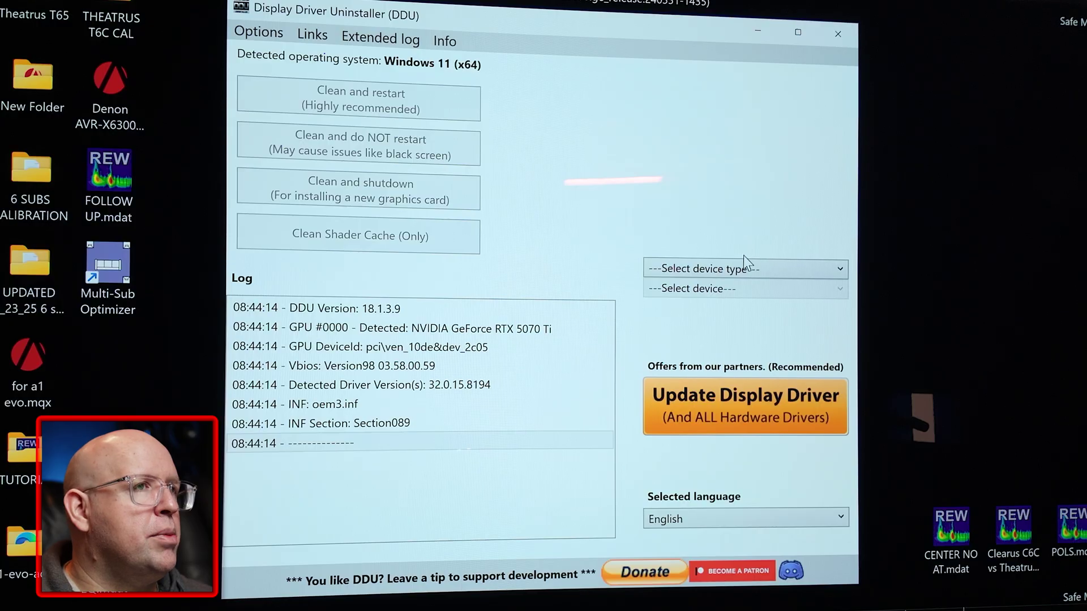
Step: Choose GPU as the device type and run Clean and restart to wipe the NVIDIA driver
click(742, 273)
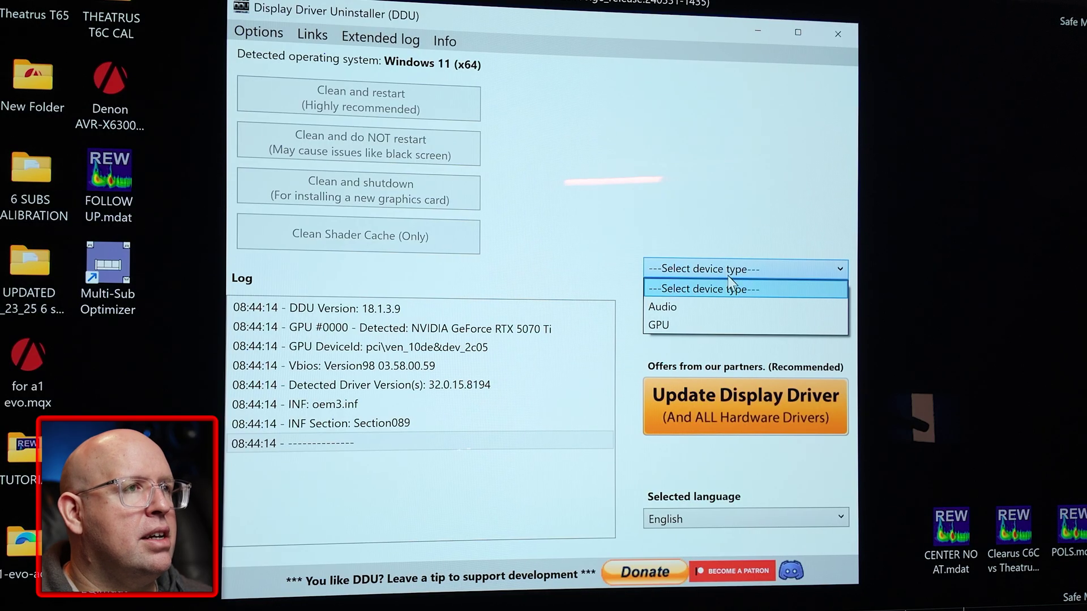
click(699, 324)
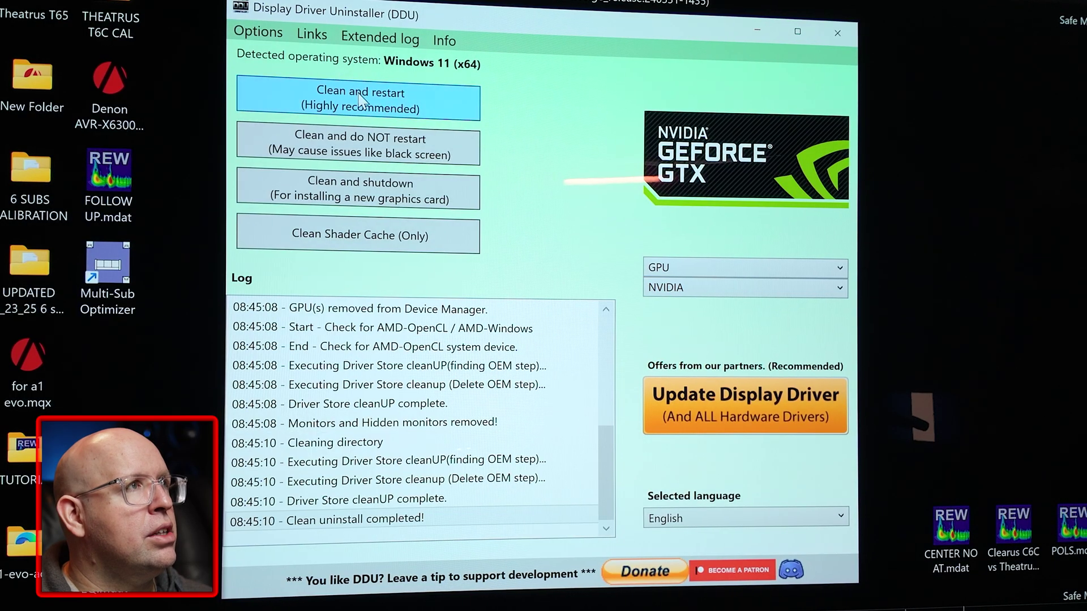
click(362, 102)
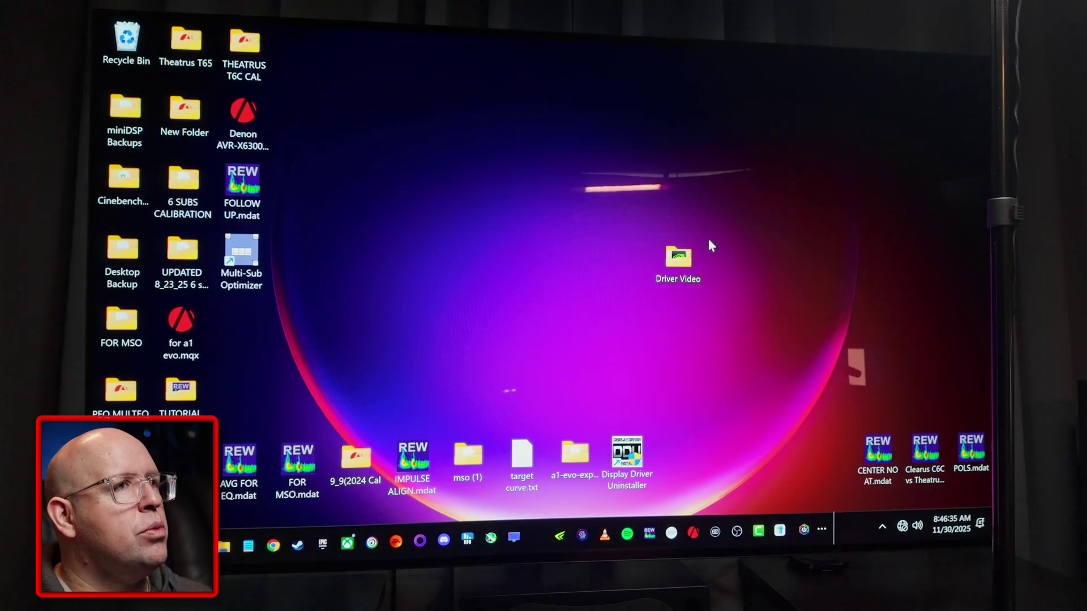
Step: Run the 581.80 driver installer from Driver Video past SmartScreen and extract it to the default location
double_click(677, 259)
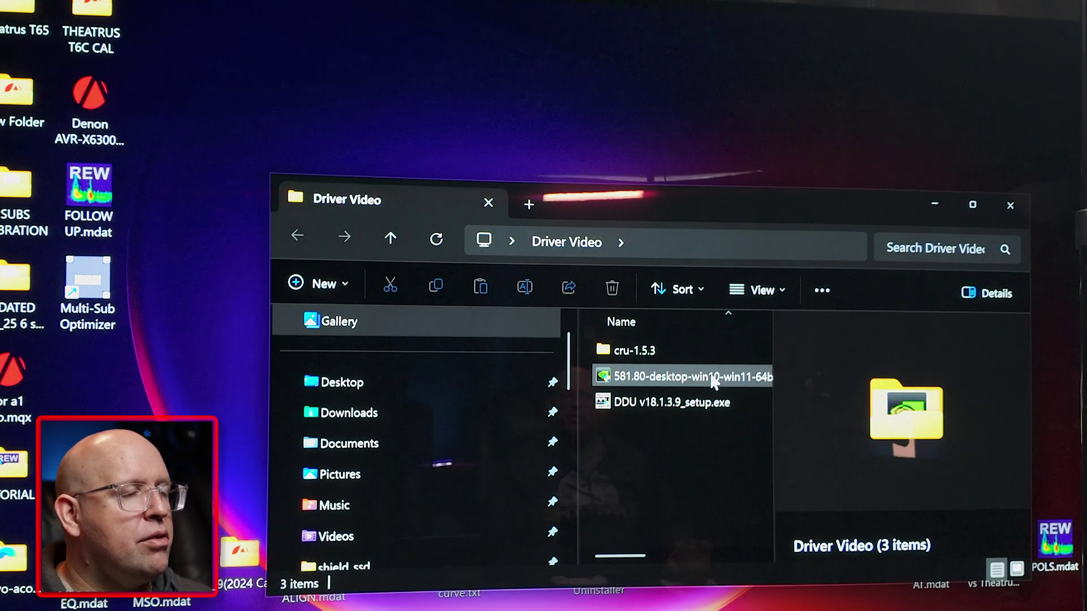
click(712, 381)
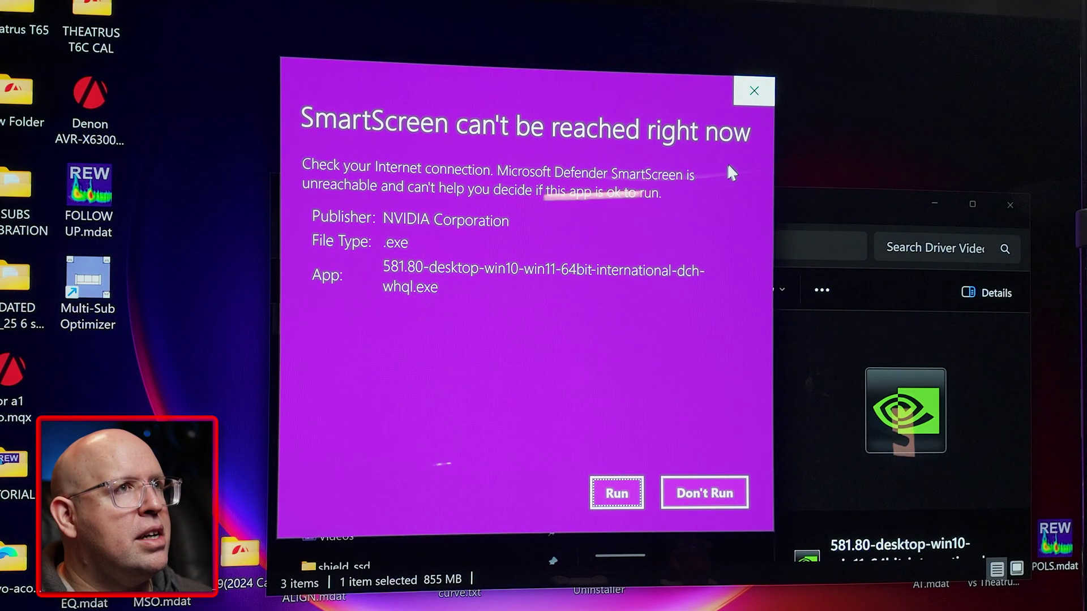
click(623, 496)
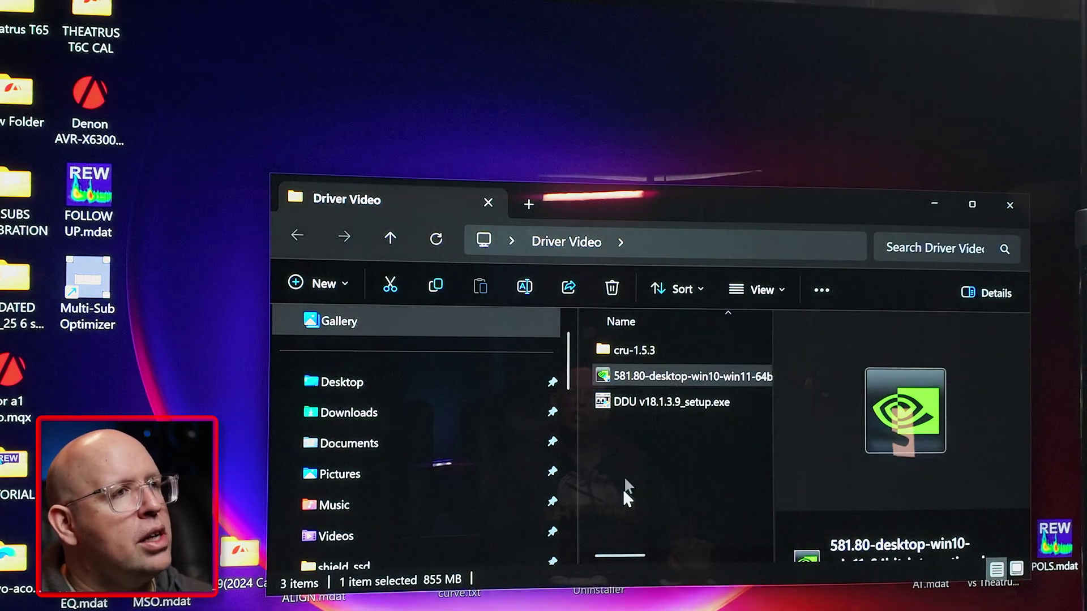
click(492, 361)
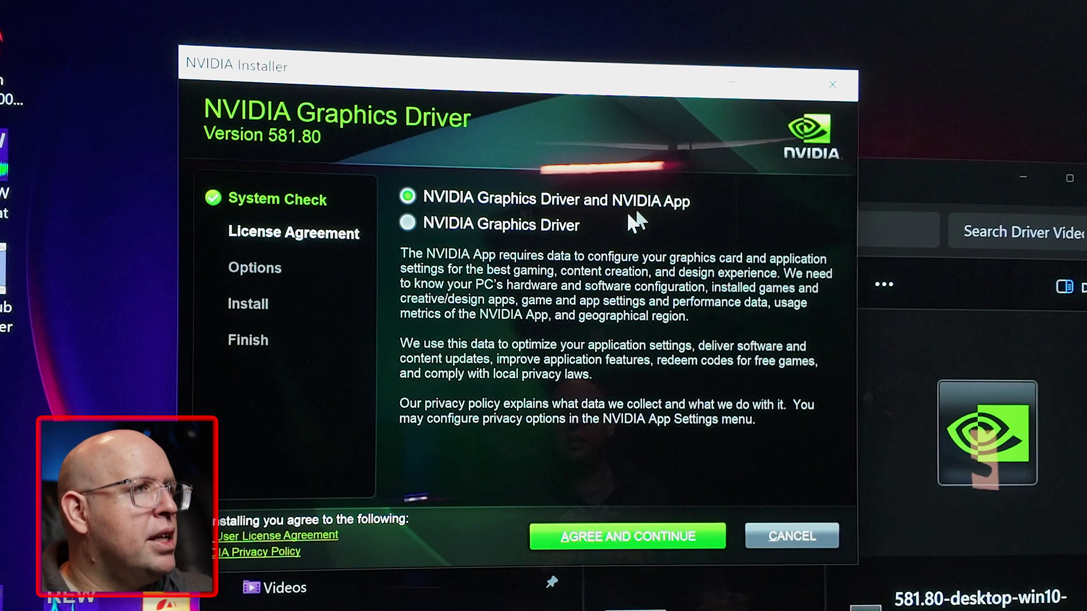
Step: Install NVIDIA Graphics Driver only via Custom (Advanced), accepting the license and leaving NVIDIA App unchecked
click(523, 224)
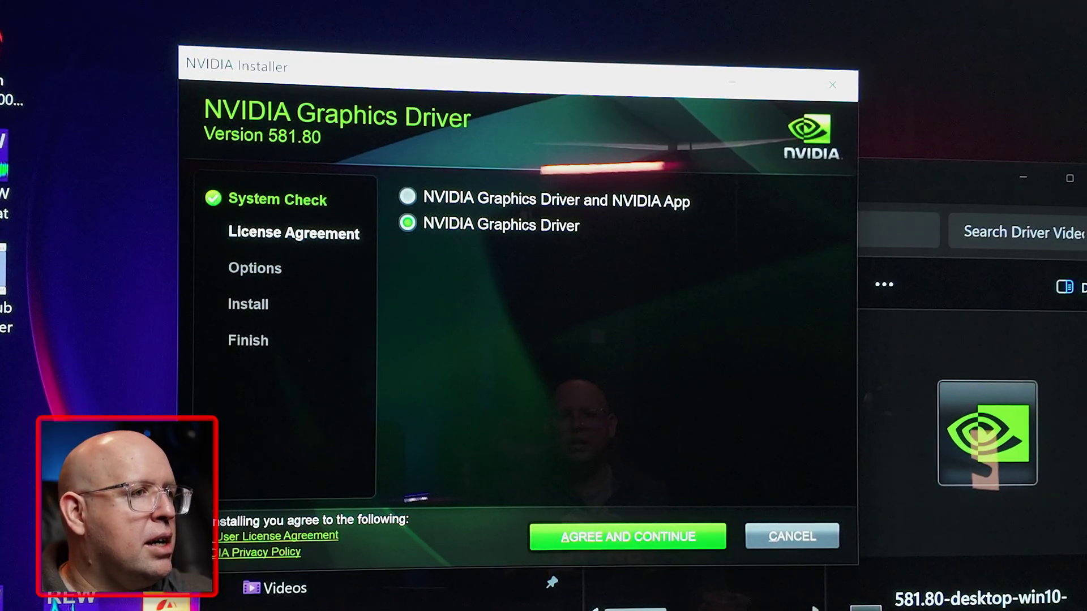
click(629, 544)
click(479, 331)
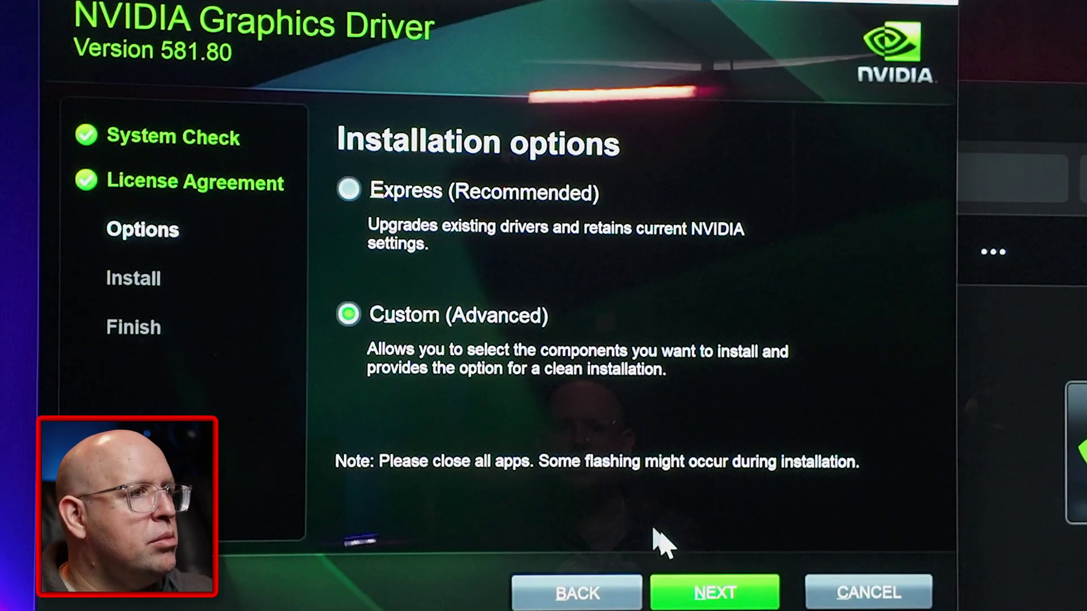
click(715, 591)
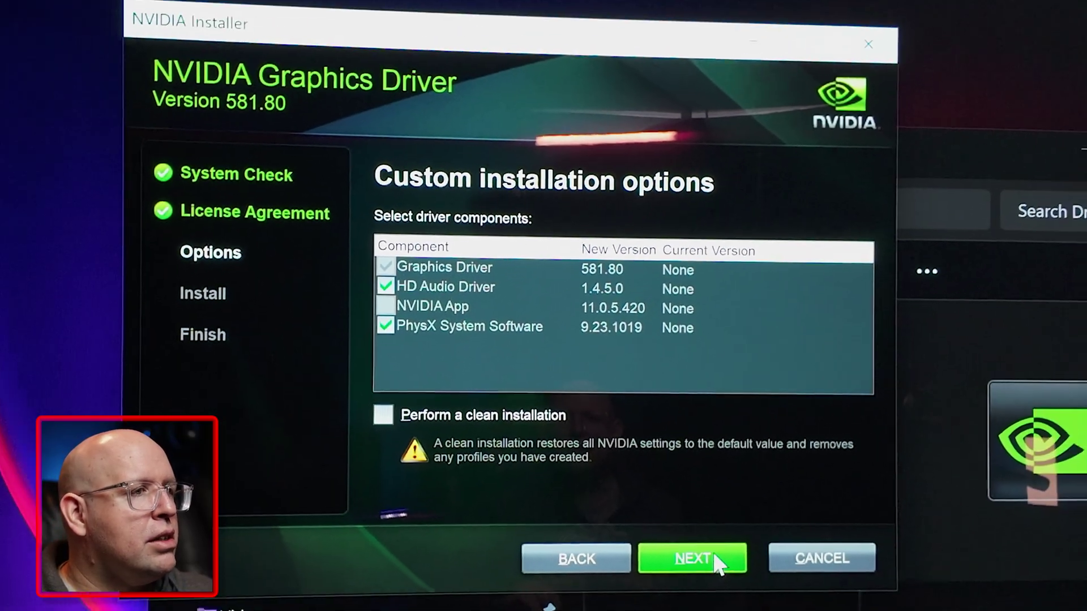
click(712, 589)
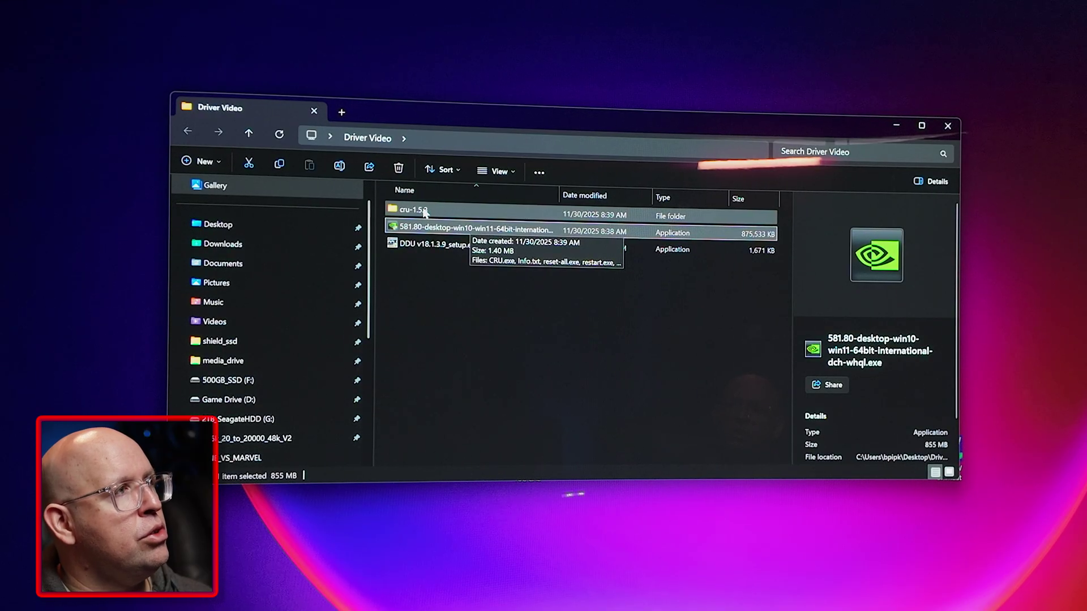
Step: Run CRU.exe from cru-1.5.3, edit the CTA-861 extension block, and select its TV resolutions block
double_click(424, 213)
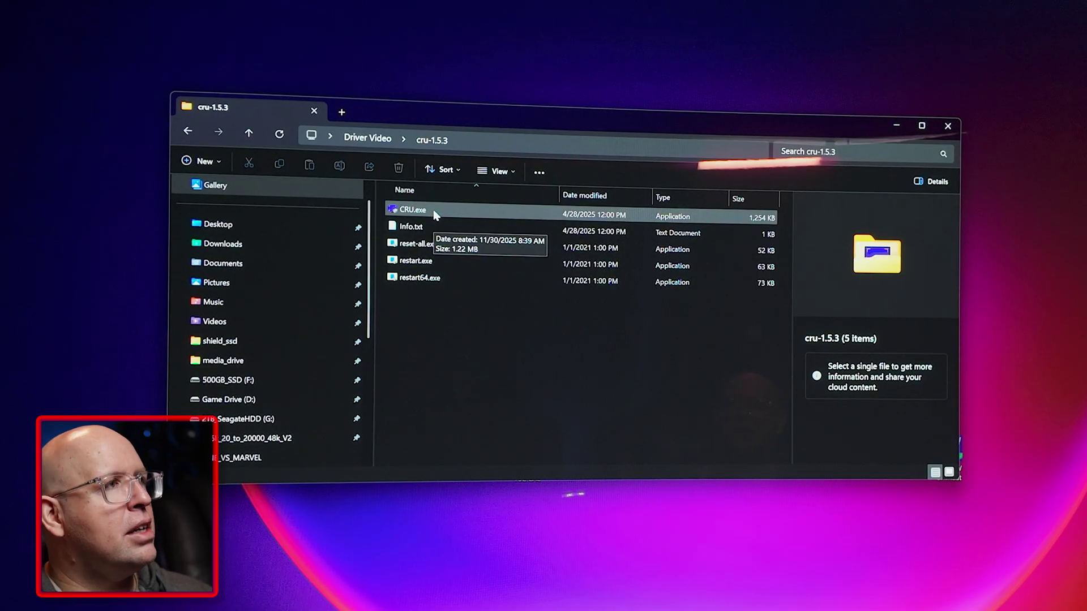
double_click(436, 214)
click(740, 437)
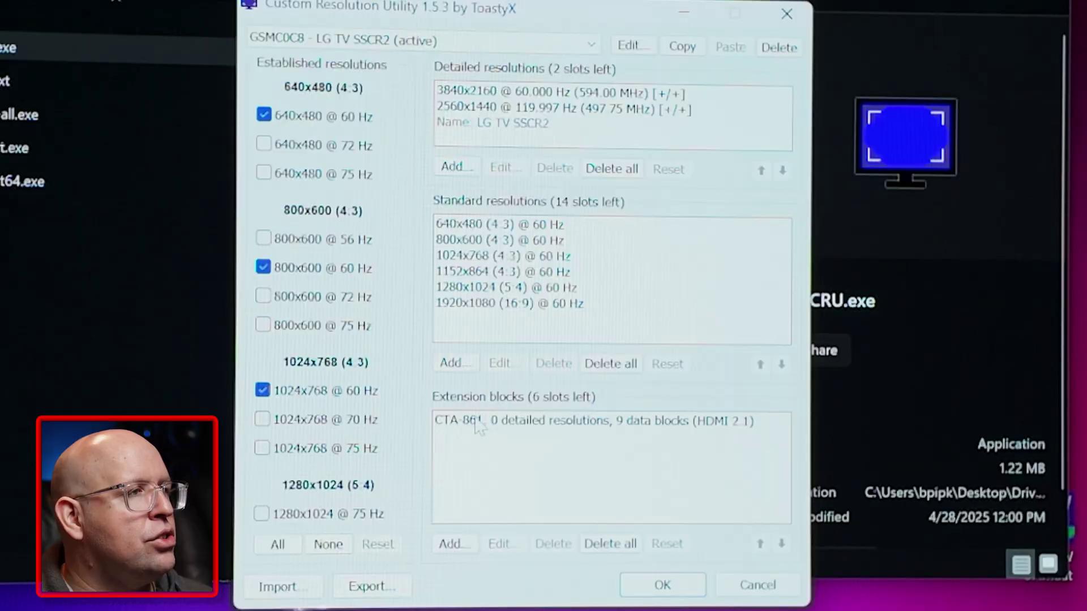
click(476, 422)
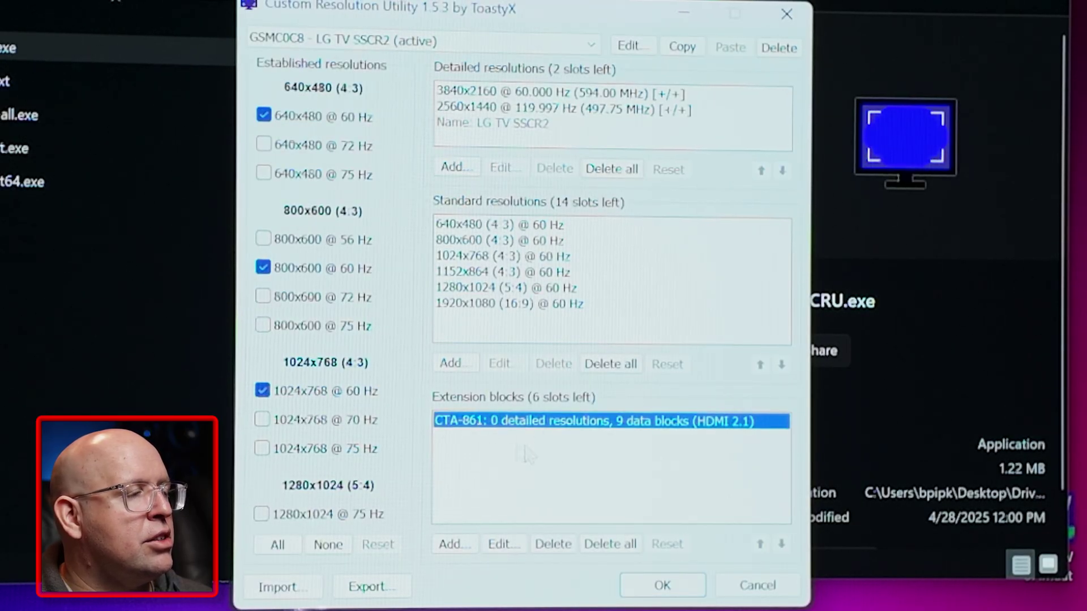
click(512, 545)
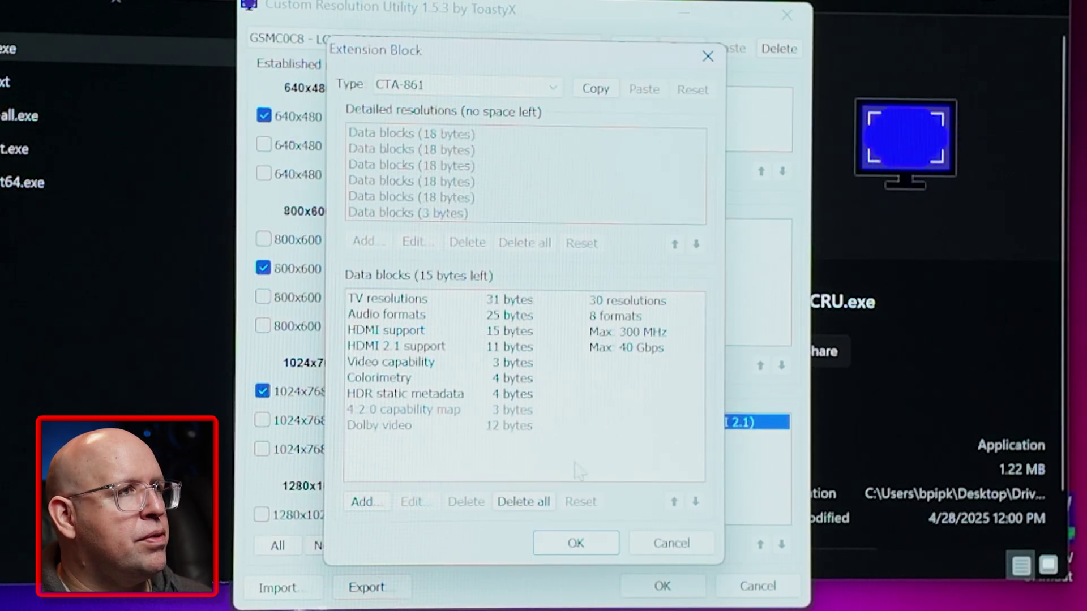
click(409, 303)
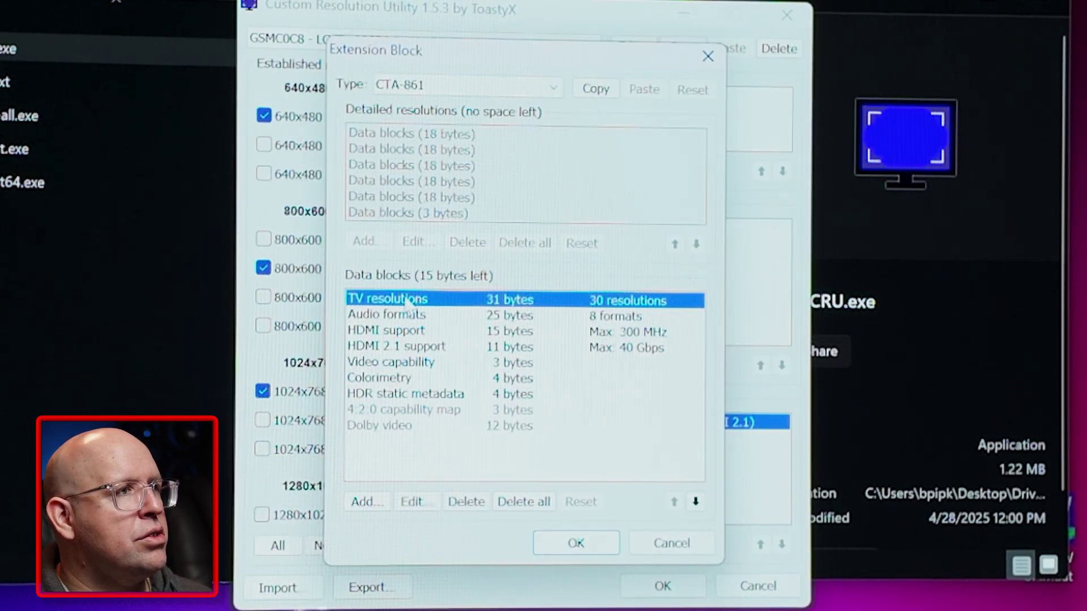
Step: Delete the 4096x2160 TV resolutions at 60, 50, 120, 100 and 24 Hz
click(415, 502)
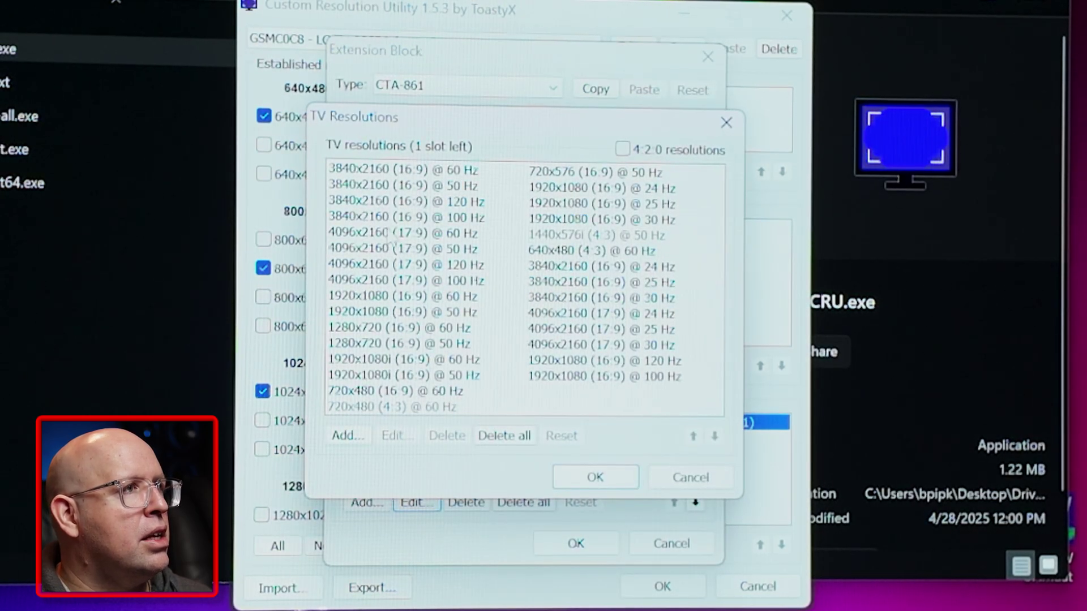
click(383, 233)
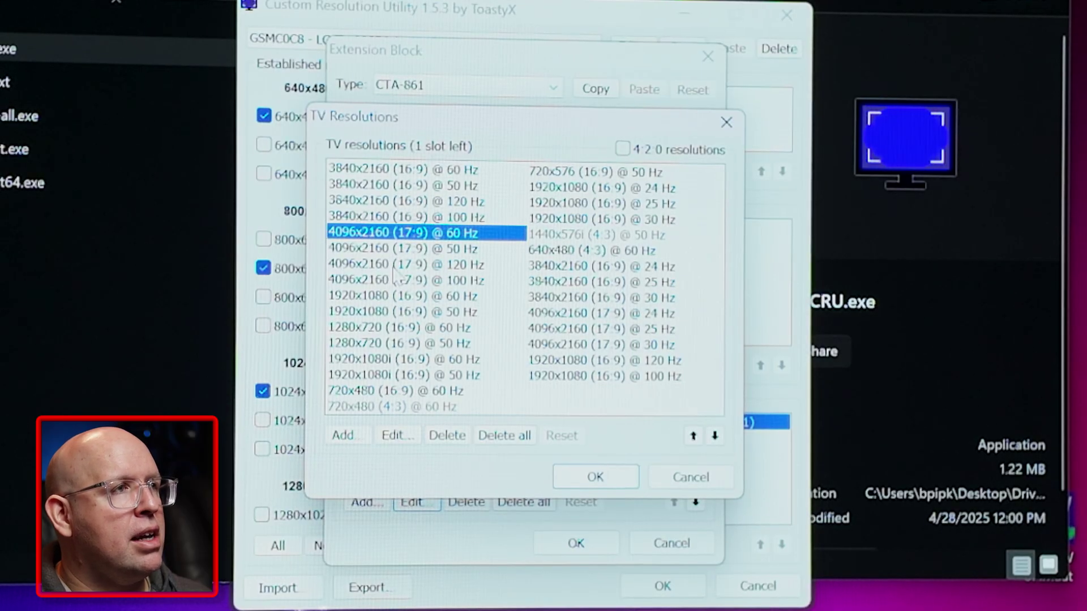
click(446, 436)
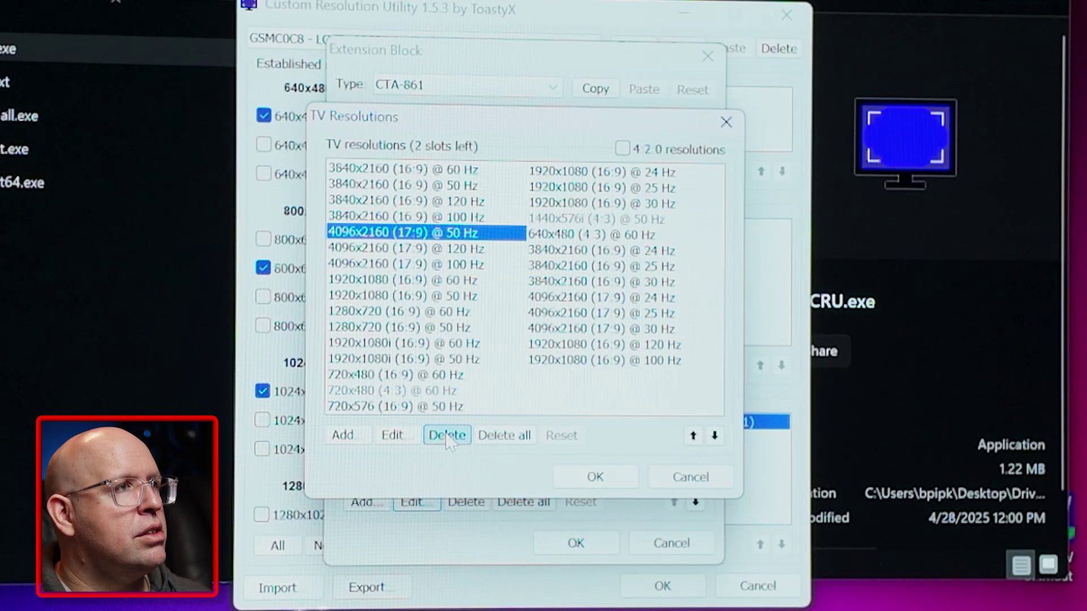
click(447, 436)
click(447, 436)
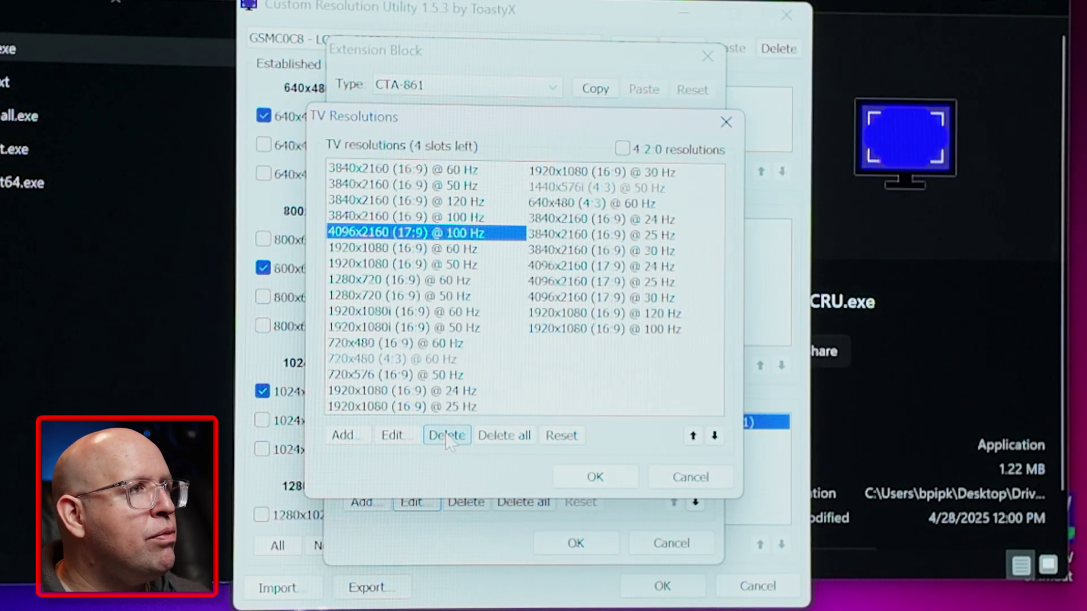
click(446, 436)
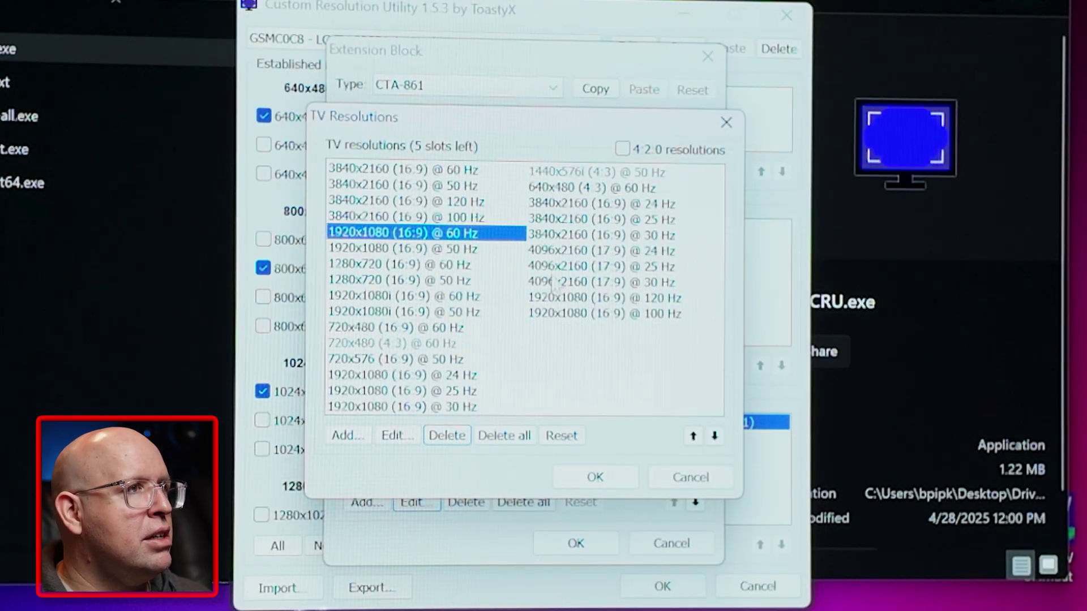
click(559, 252)
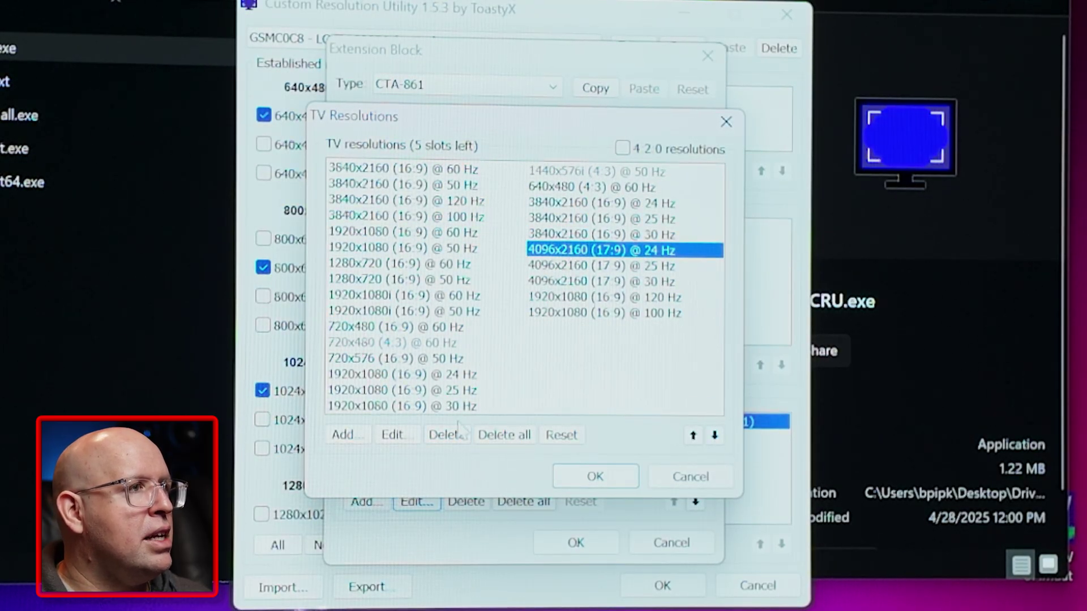
click(447, 436)
click(595, 476)
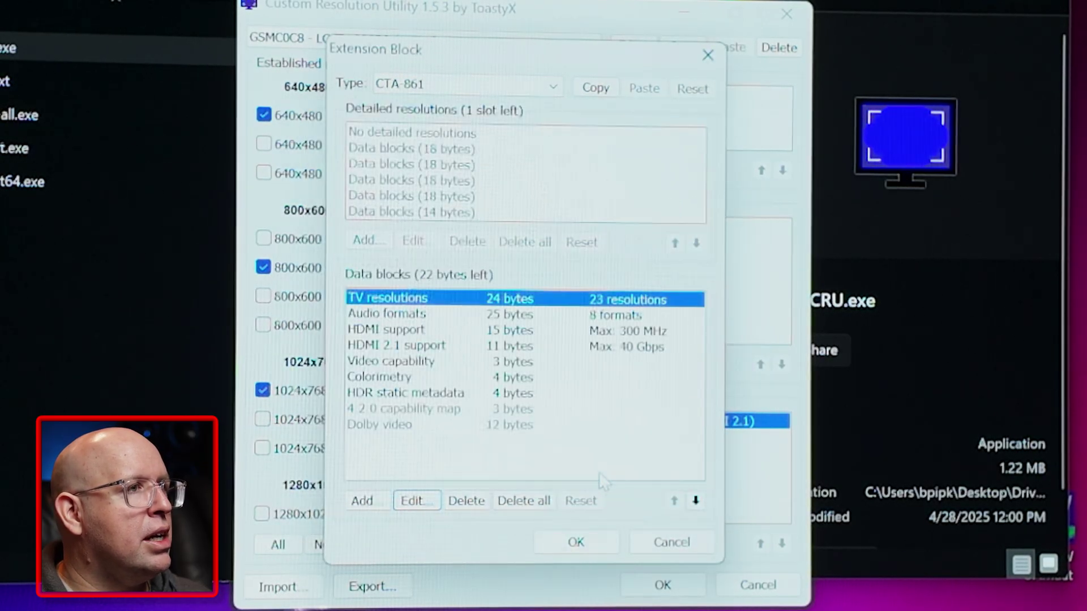
Step: Remove 4096x2160 @ 24 Hz from HDMI support, then confirm every dialog and save
click(419, 334)
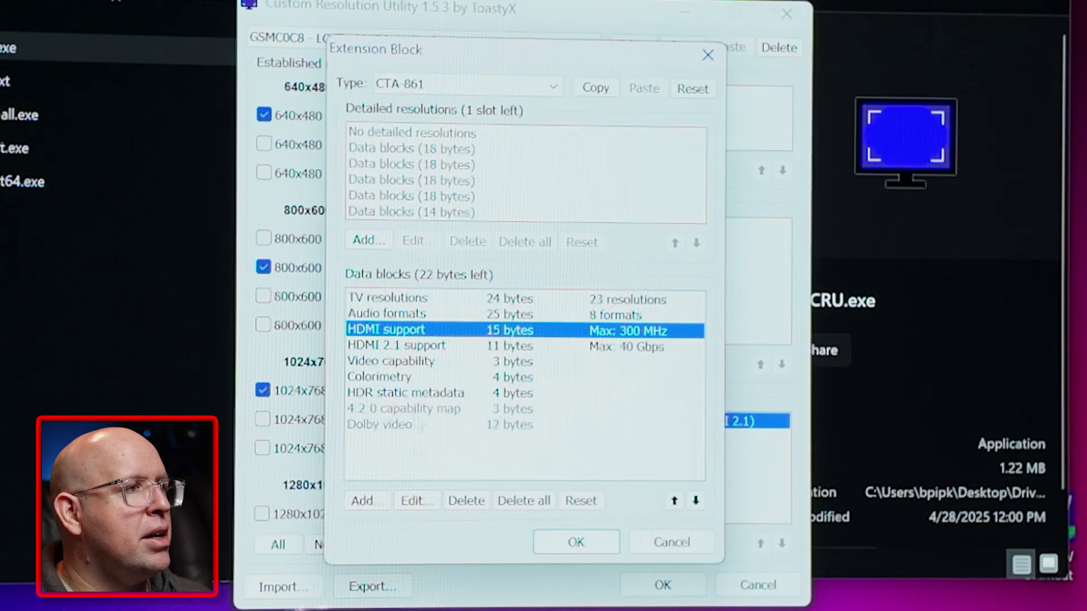
click(417, 500)
click(411, 528)
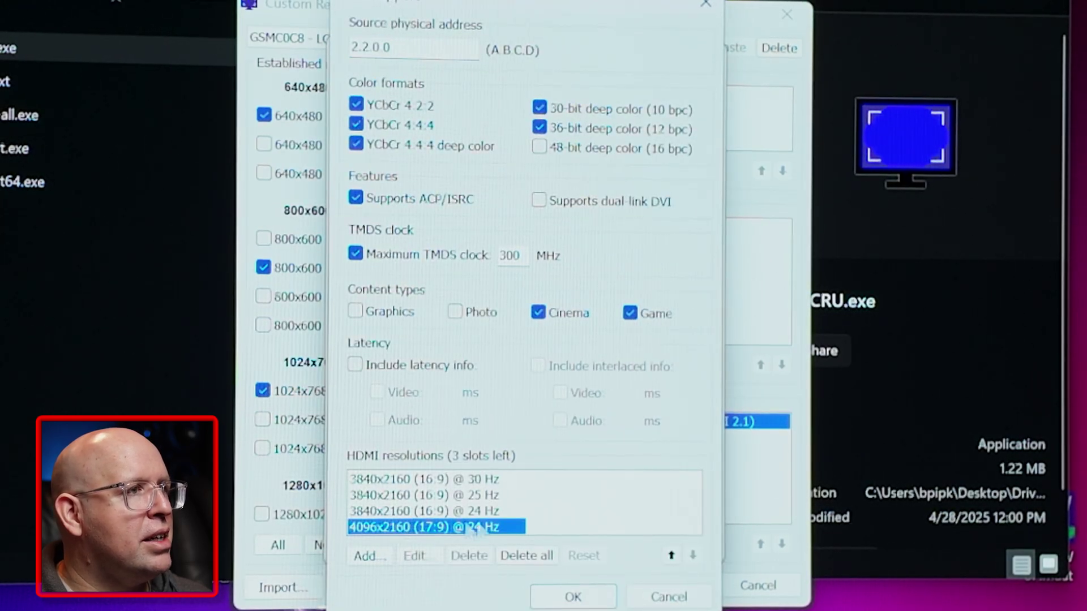
click(469, 555)
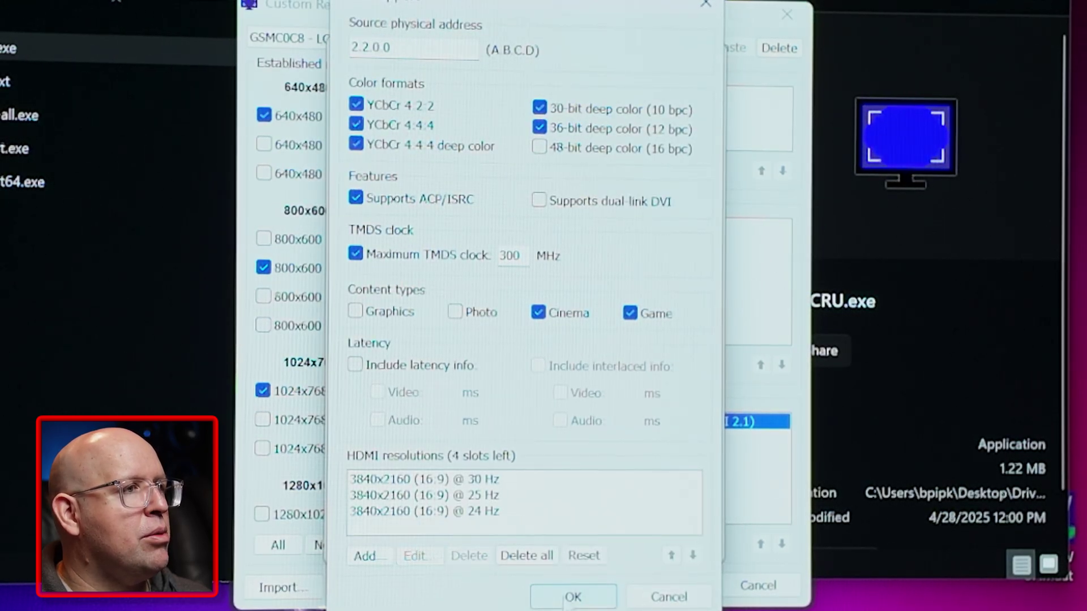
click(573, 597)
click(583, 543)
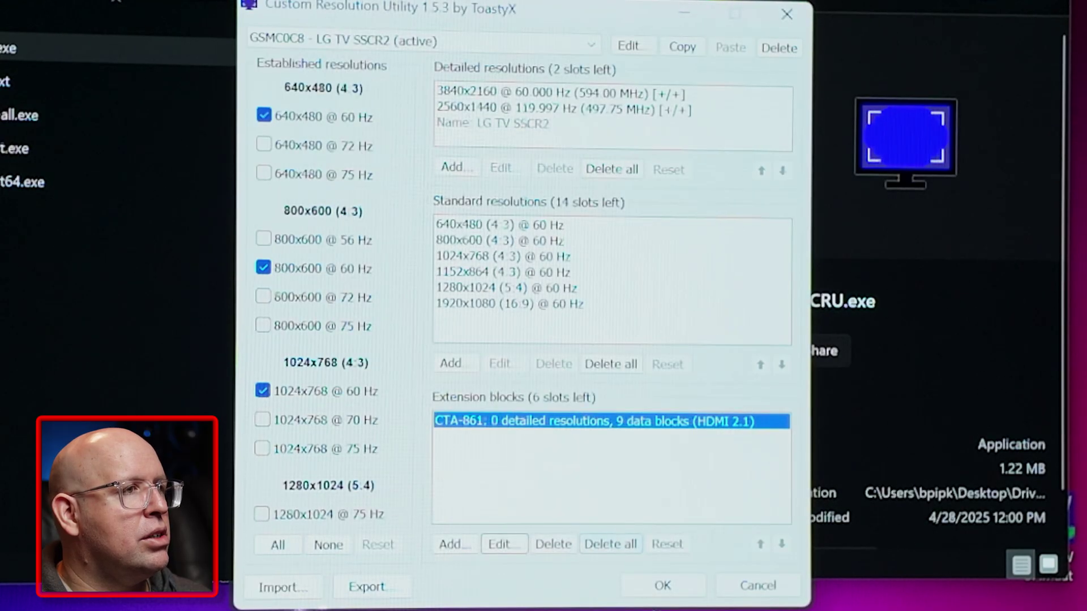
click(662, 587)
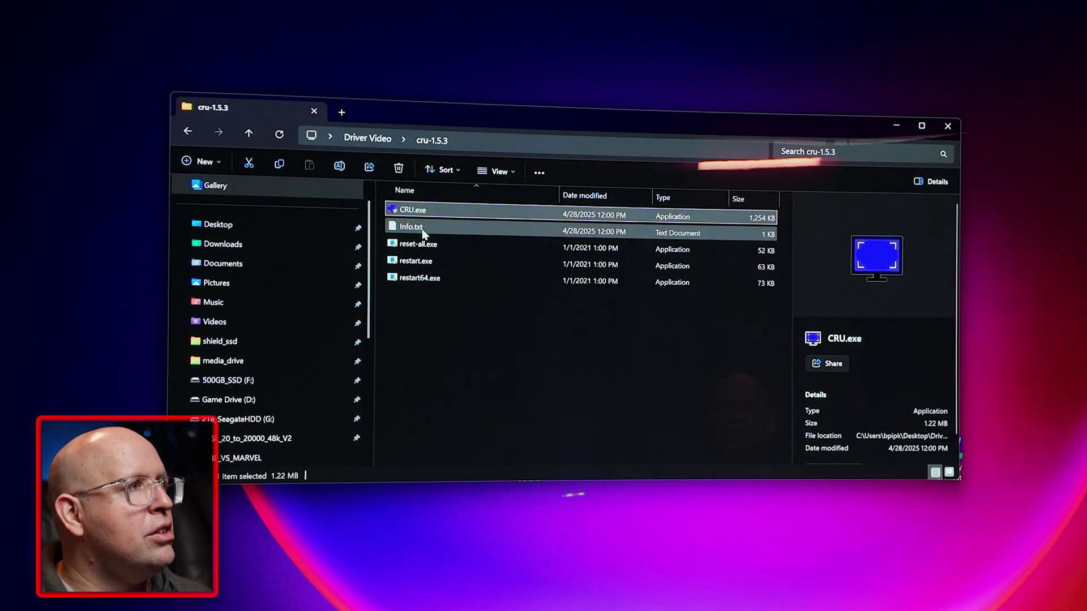
click(948, 126)
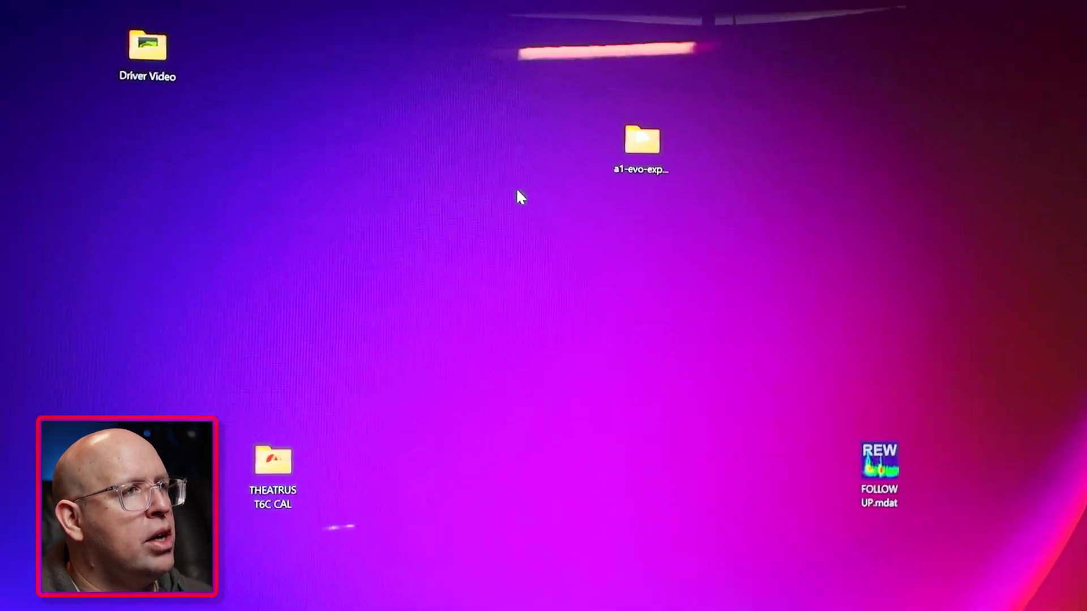
Step: Launch NVIDIA Control Panel from the desktop menu, accept its license, and go to Change resolution
right_click(583, 249)
click(610, 473)
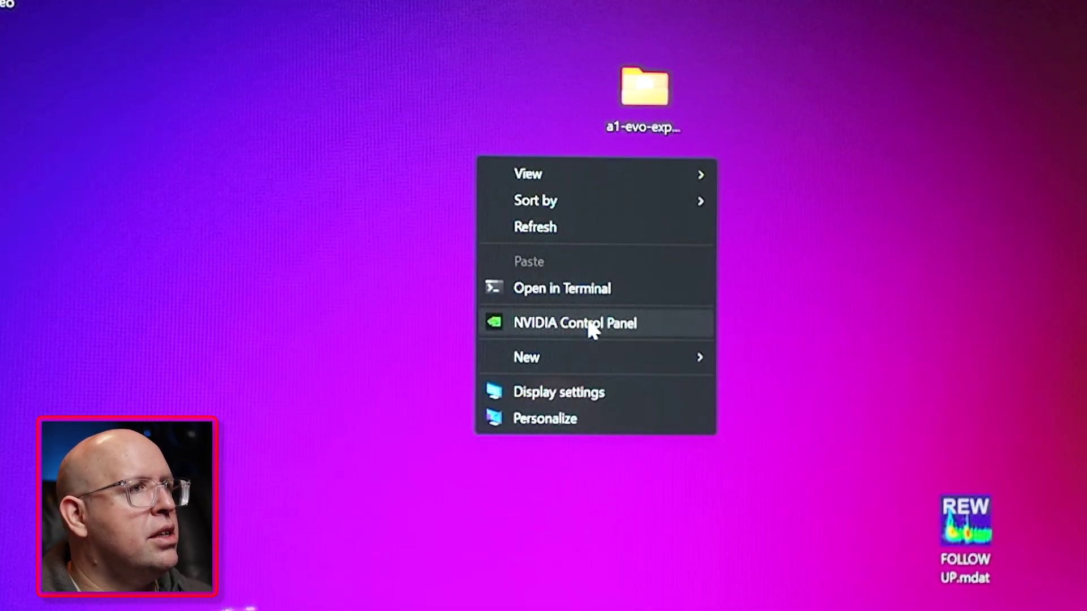
click(590, 324)
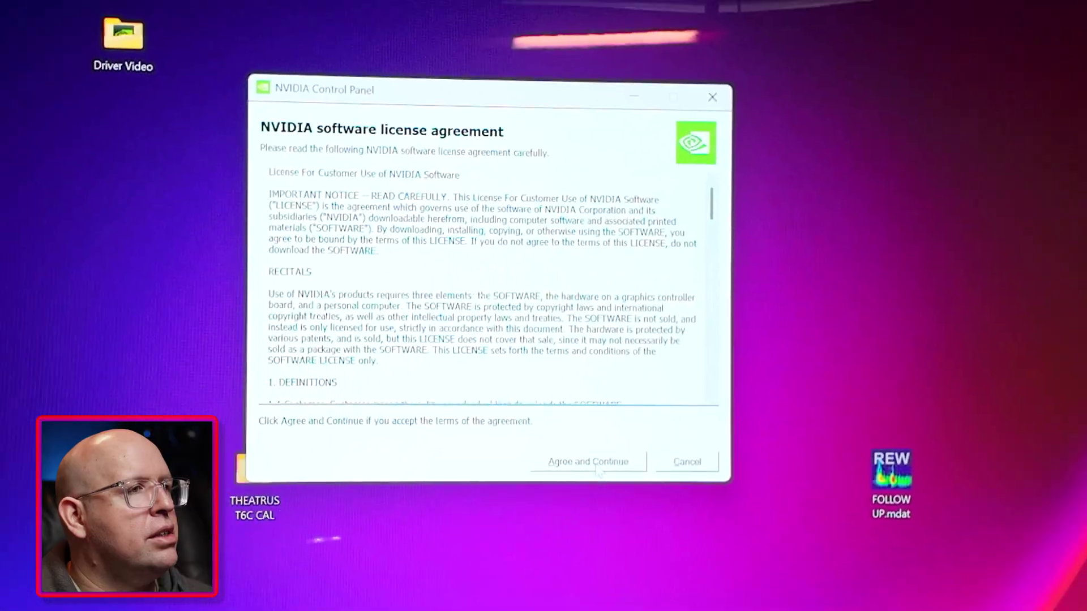
click(587, 520)
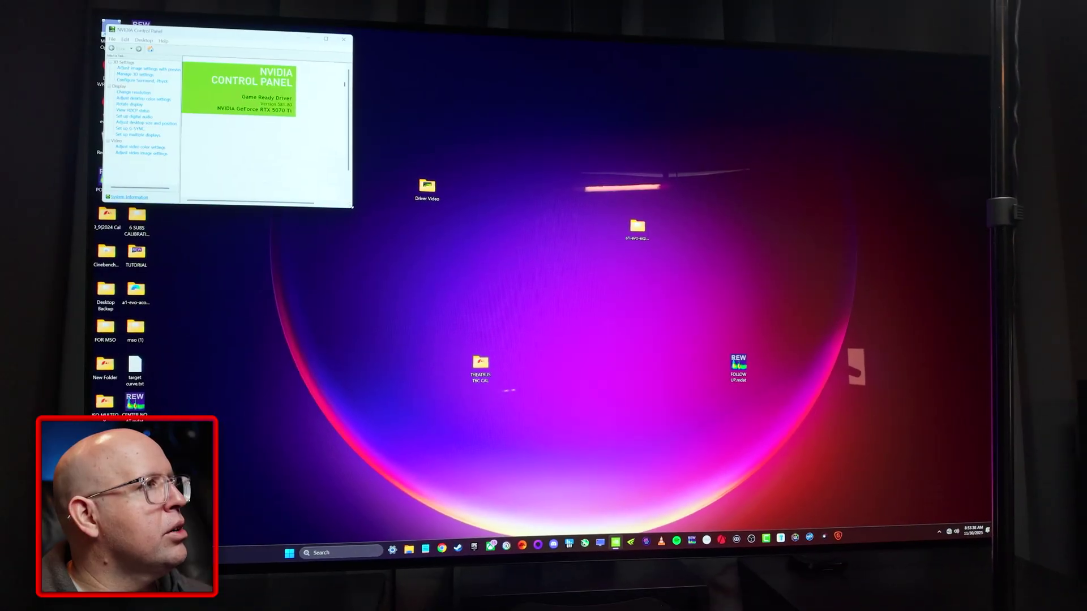
drag(353, 207, 445, 288)
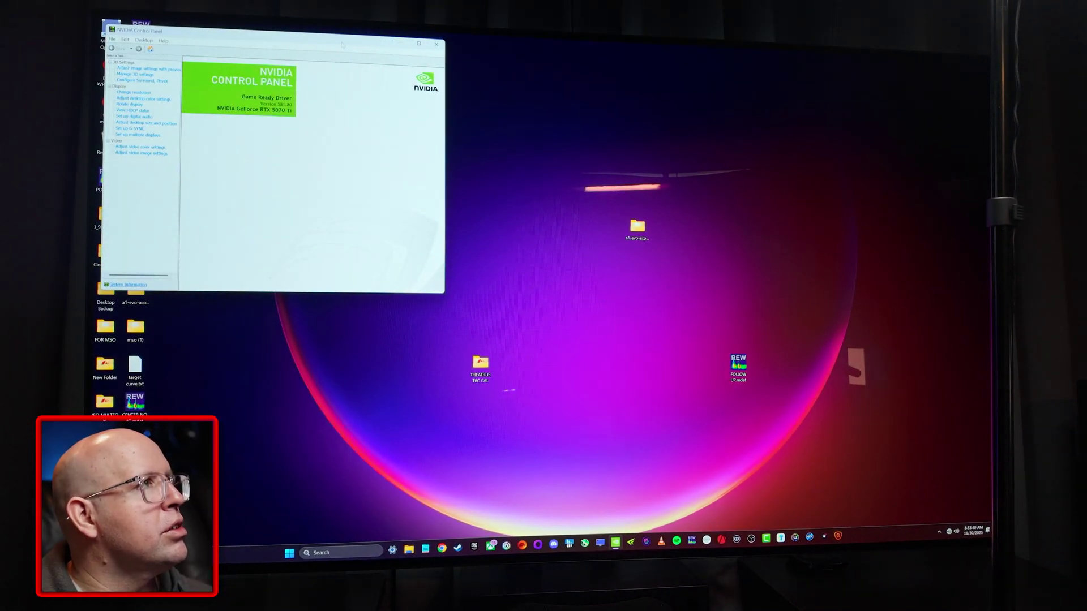
drag(342, 44, 547, 129)
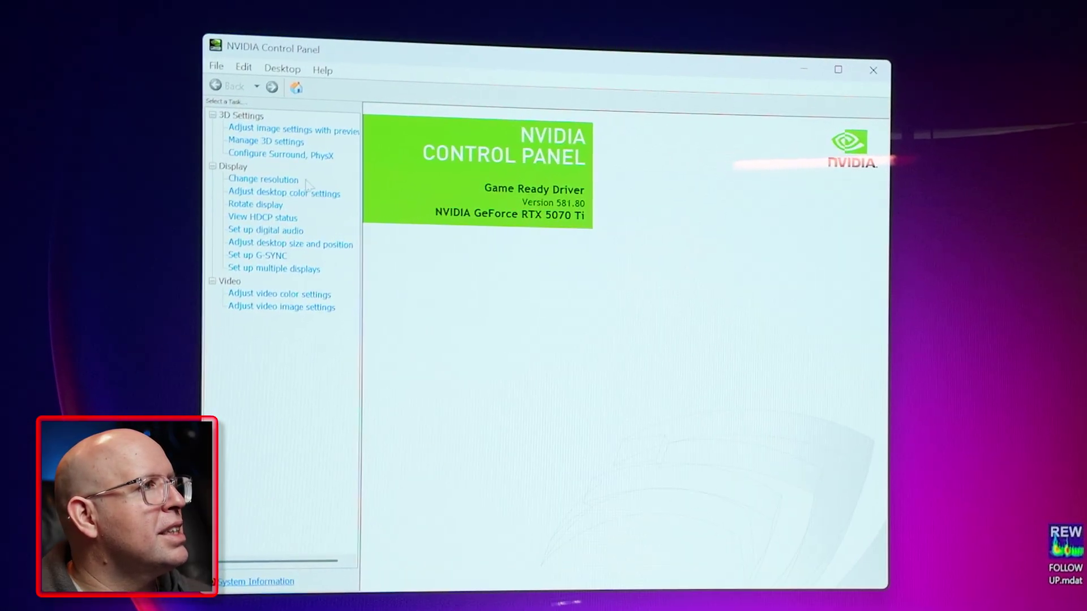
click(270, 182)
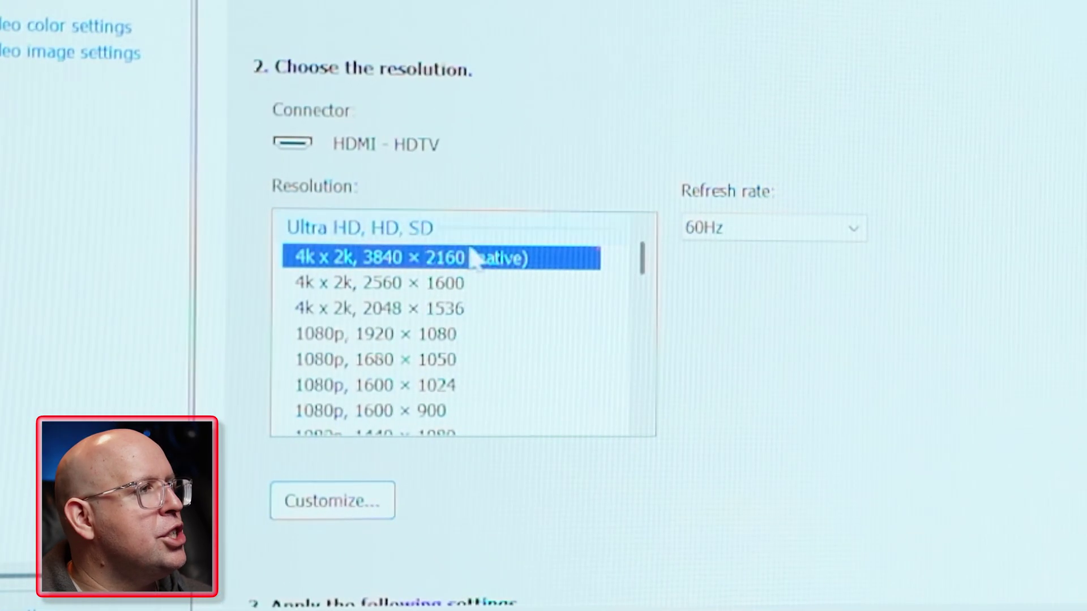
Step: Select the PC 3840 × 2160 resolution in the Resolution list
scroll(588, 326, down, 1)
click(748, 233)
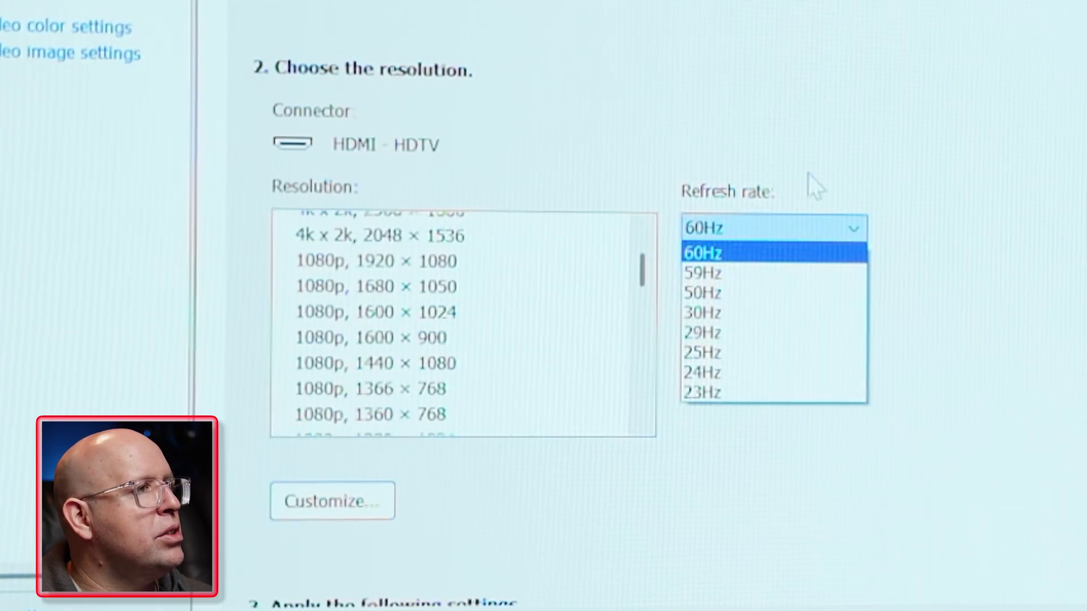
click(784, 254)
scroll(544, 316, down, 5)
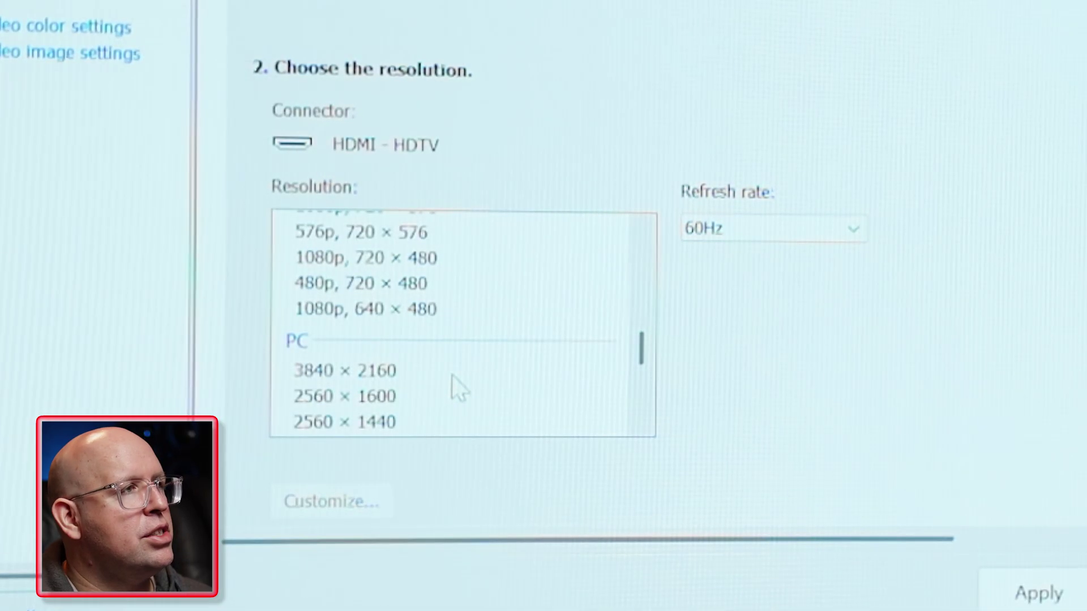
click(463, 374)
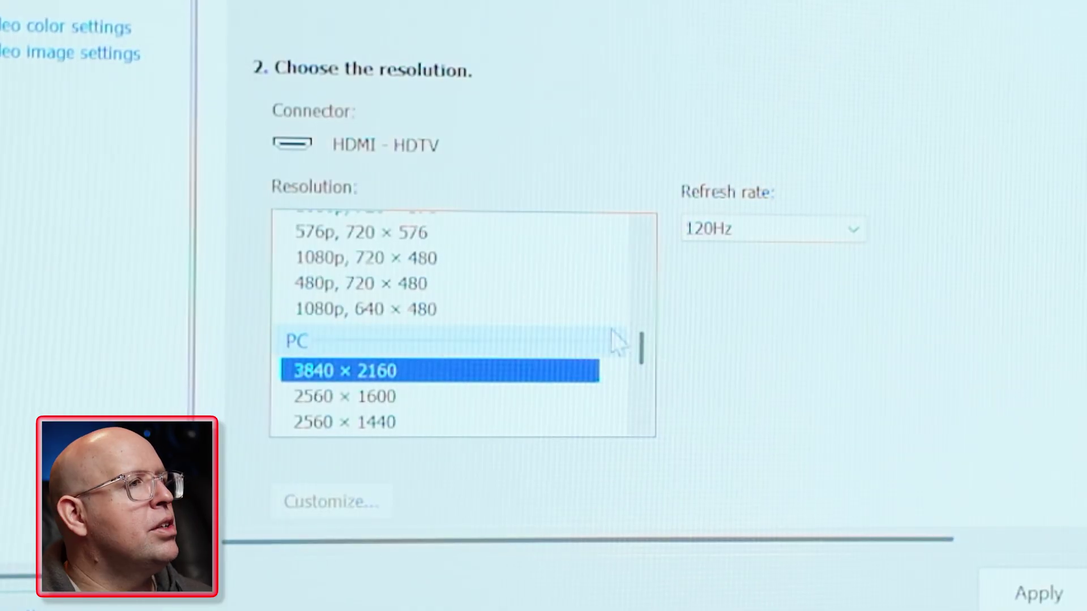
Step: Keep 120Hz, use NVIDIA colour settings (32-bit, 10 bpc, RGB, full), and keep the change
scroll(582, 334, up, 8)
scroll(584, 321, down, 6)
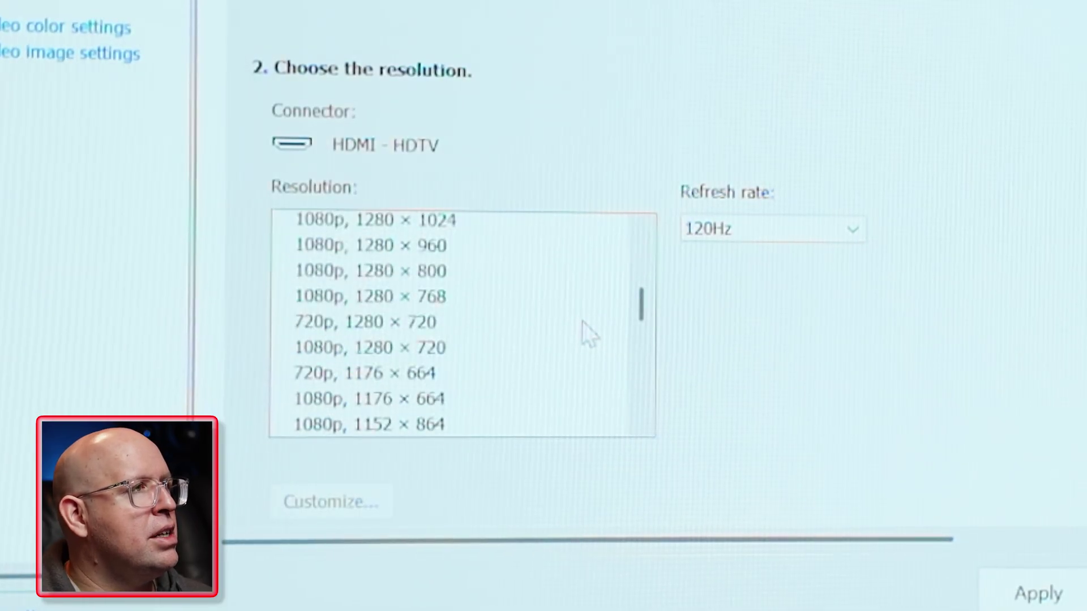
scroll(582, 320, up, 6)
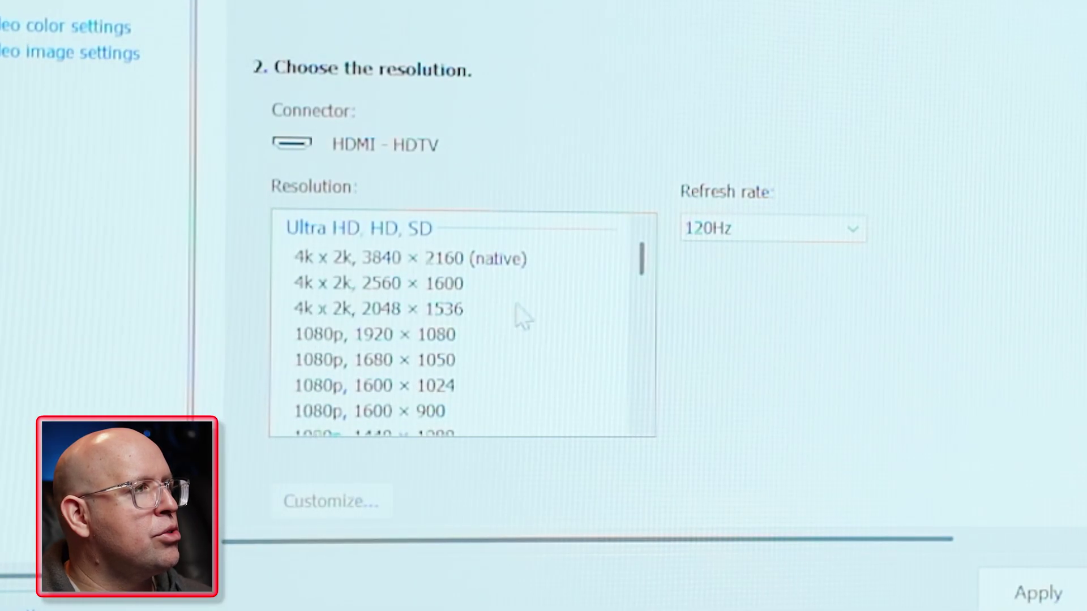
scroll(515, 306, down, 8)
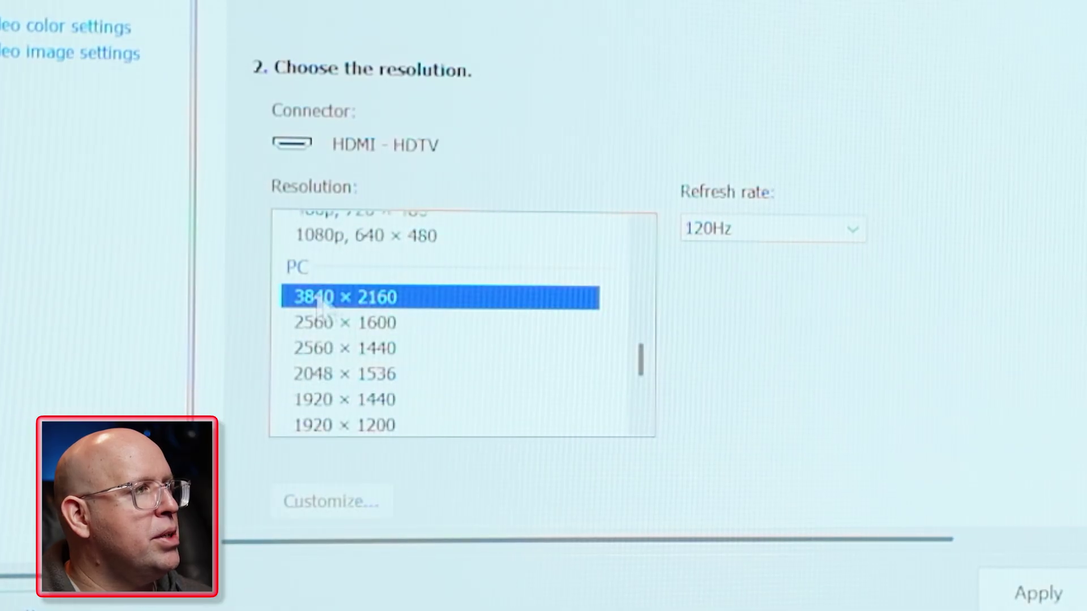
click(756, 234)
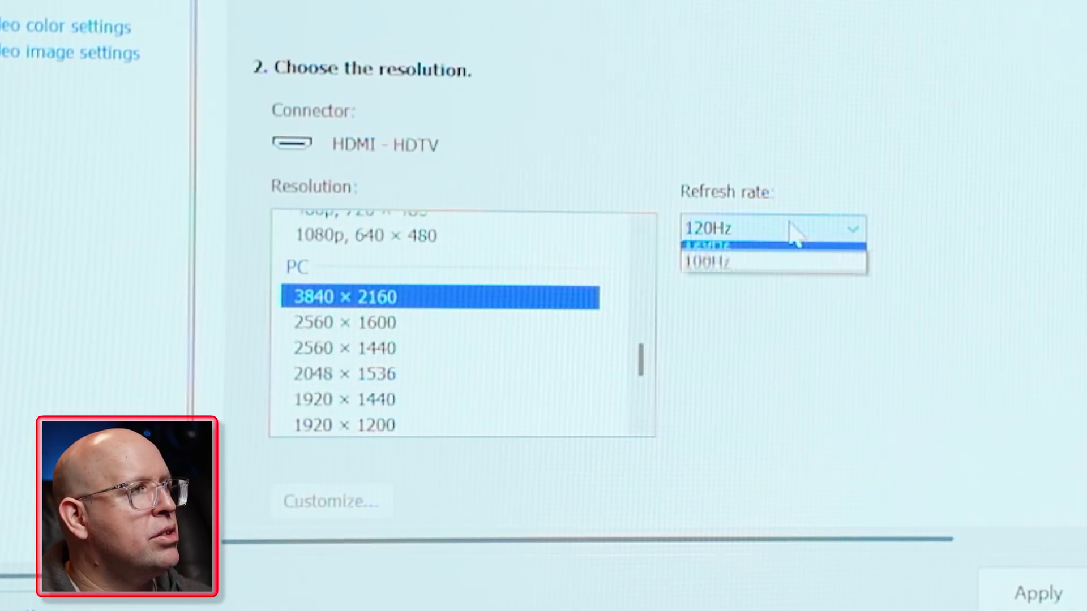
click(759, 252)
scroll(920, 403, down, 5)
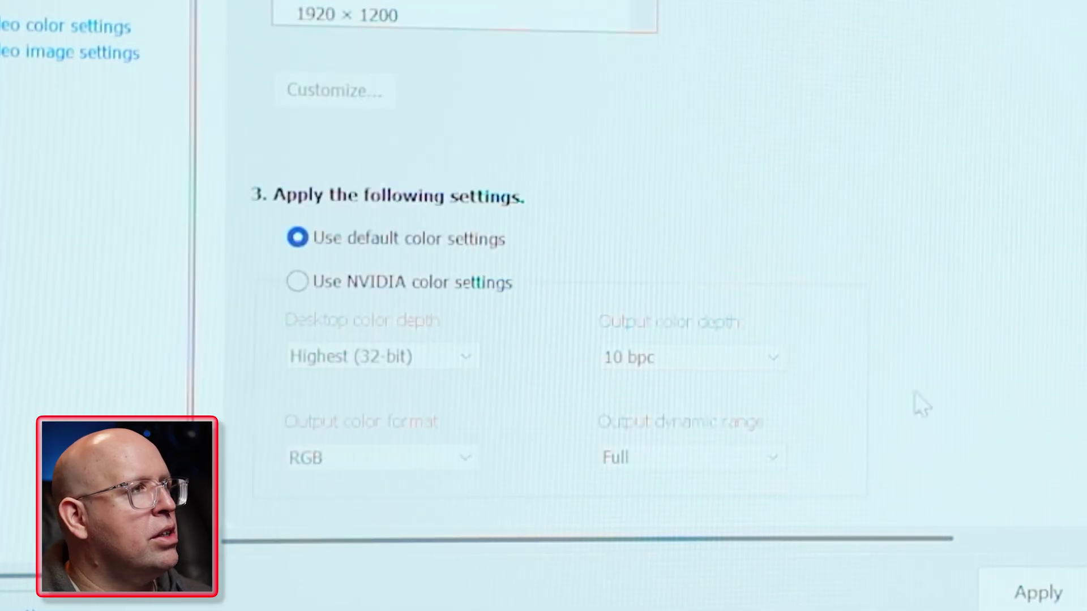
click(349, 286)
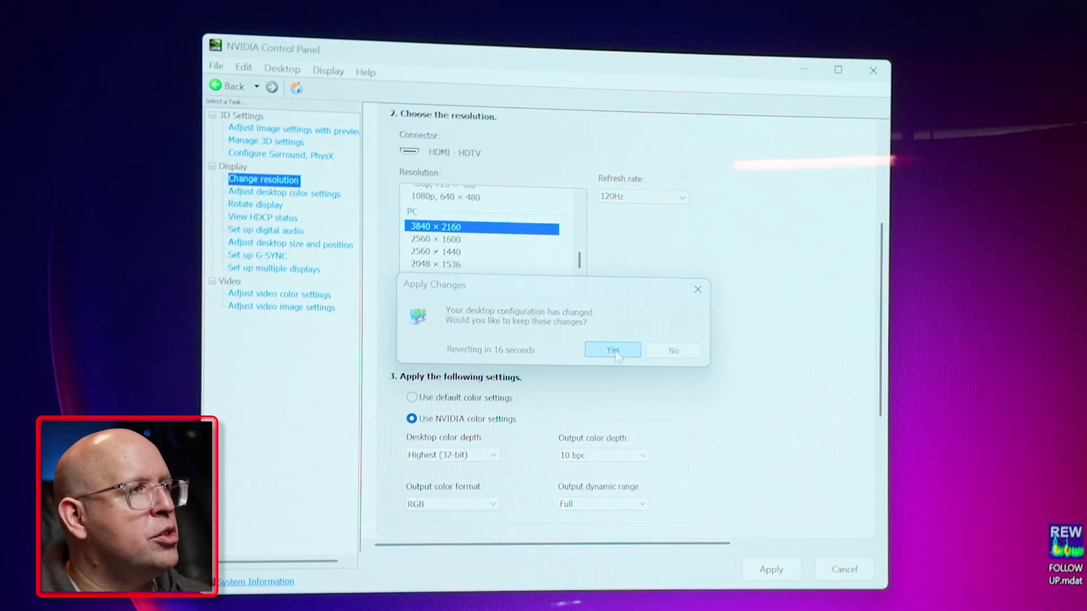
click(614, 351)
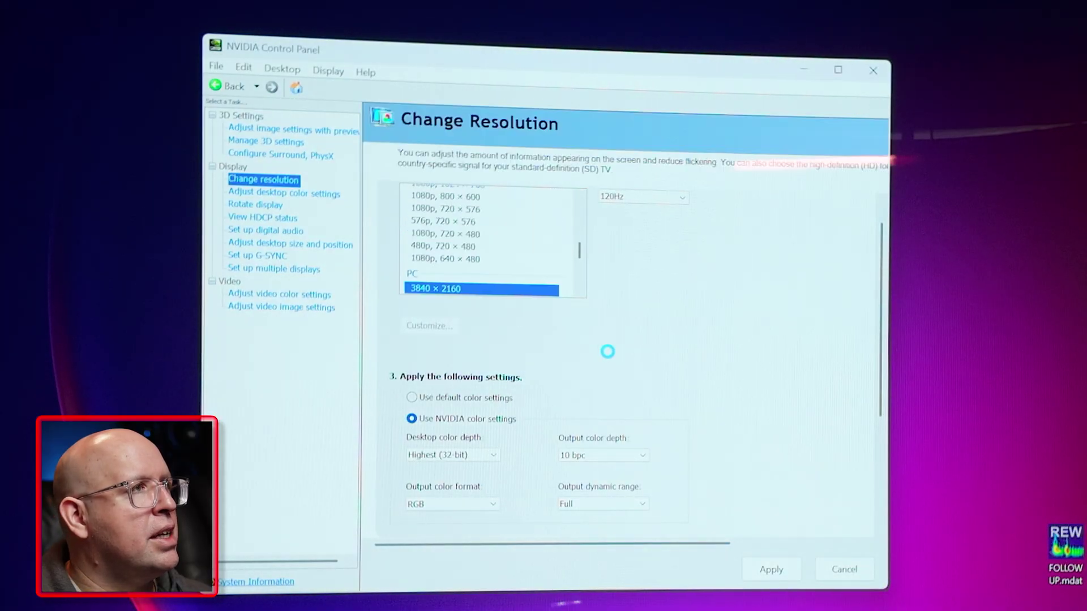
Step: Enable G-SYNC for windowed and full screen, and apply RTX Video High Dynamic Range
click(265, 255)
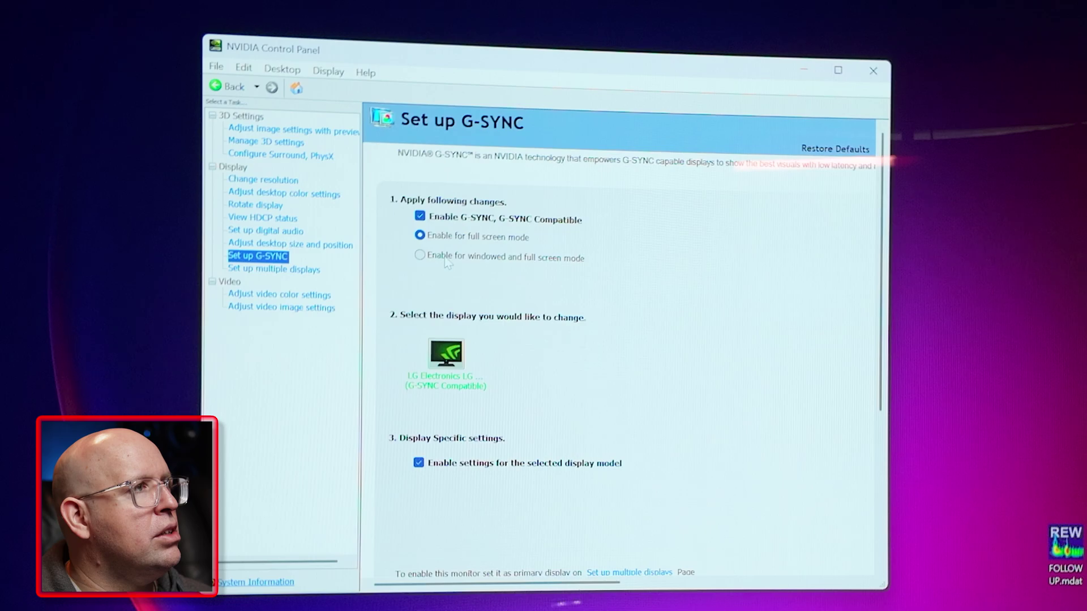
click(445, 258)
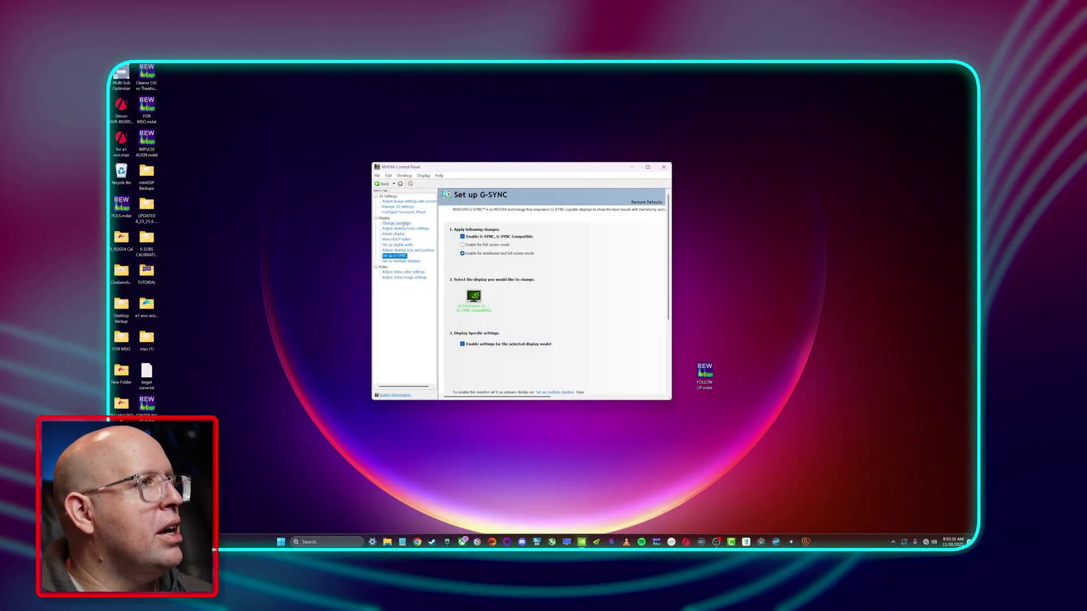
click(406, 273)
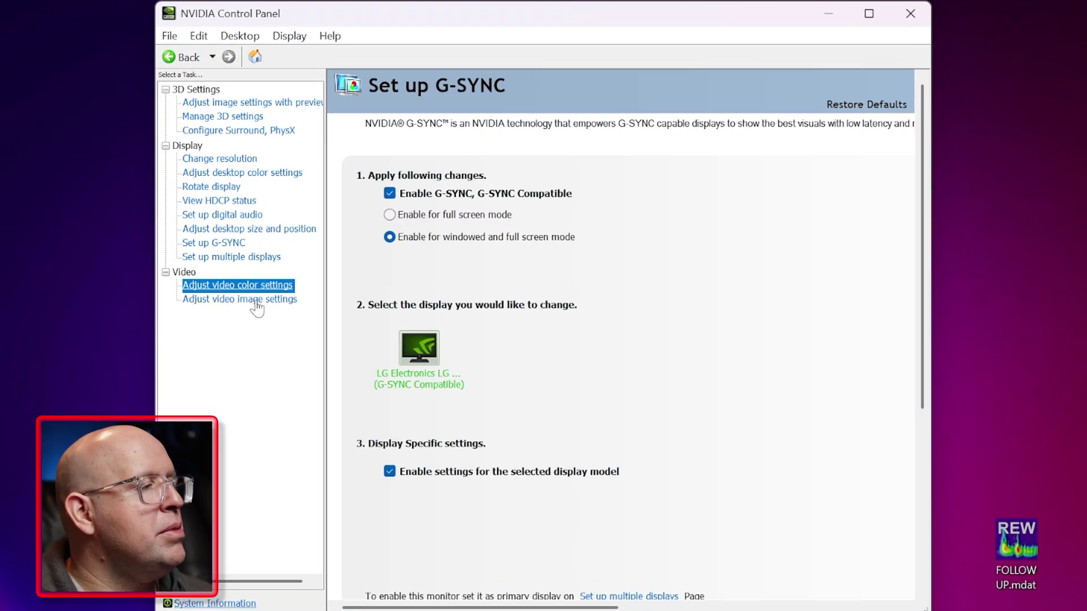
click(381, 282)
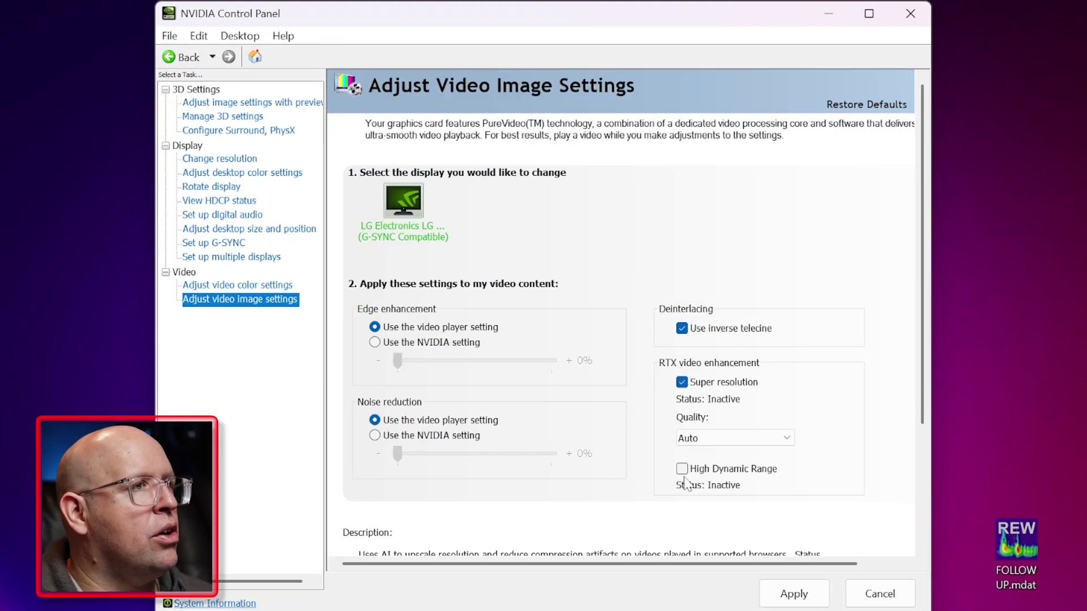
click(793, 593)
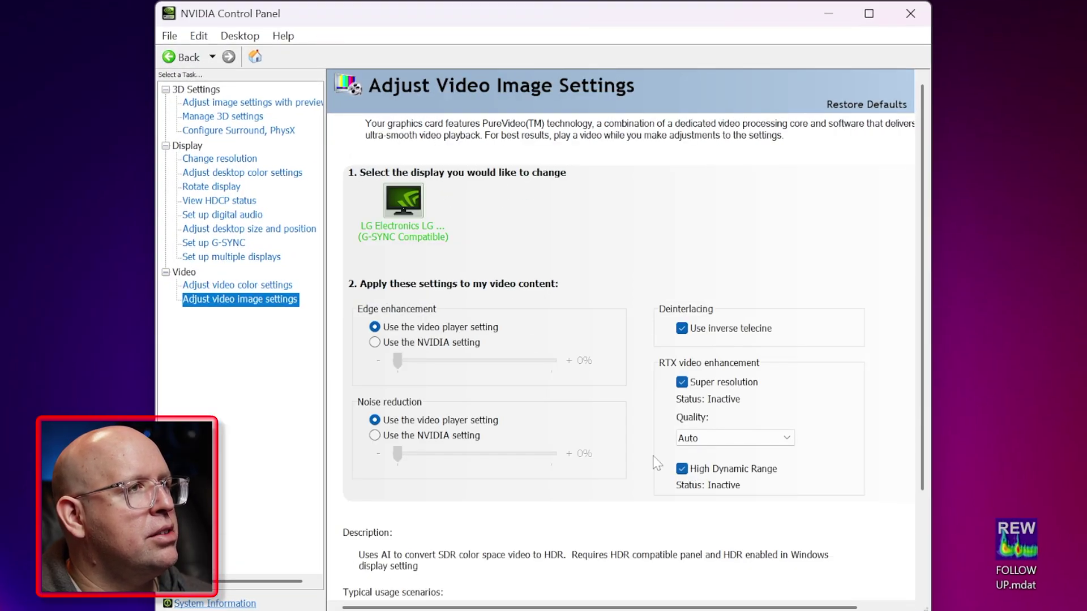
Step: Set the PhysX processor to the RTX 5070 Ti and apply
click(233, 131)
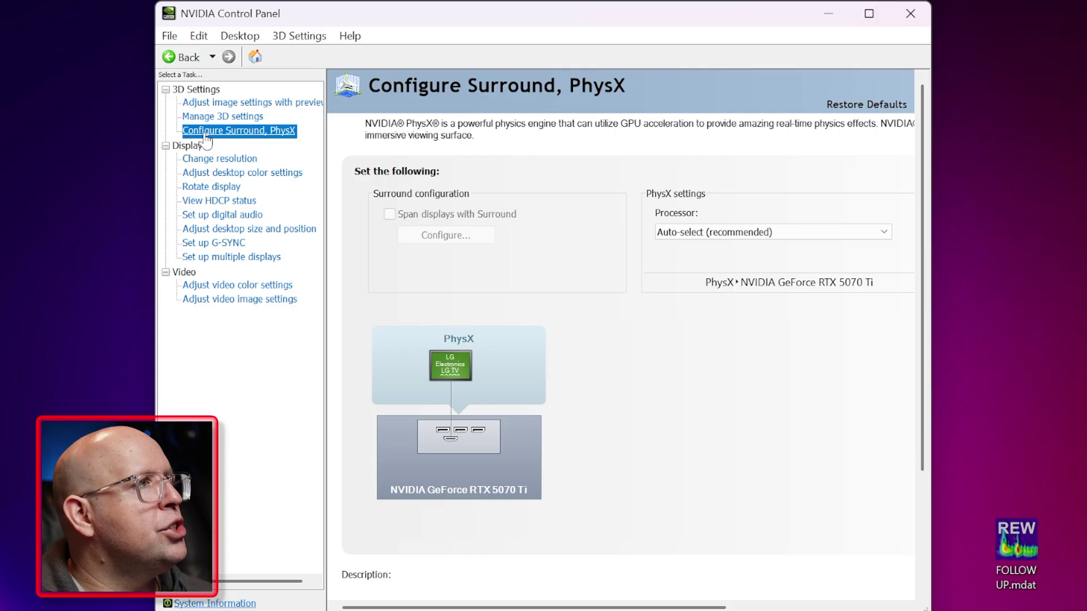
click(738, 232)
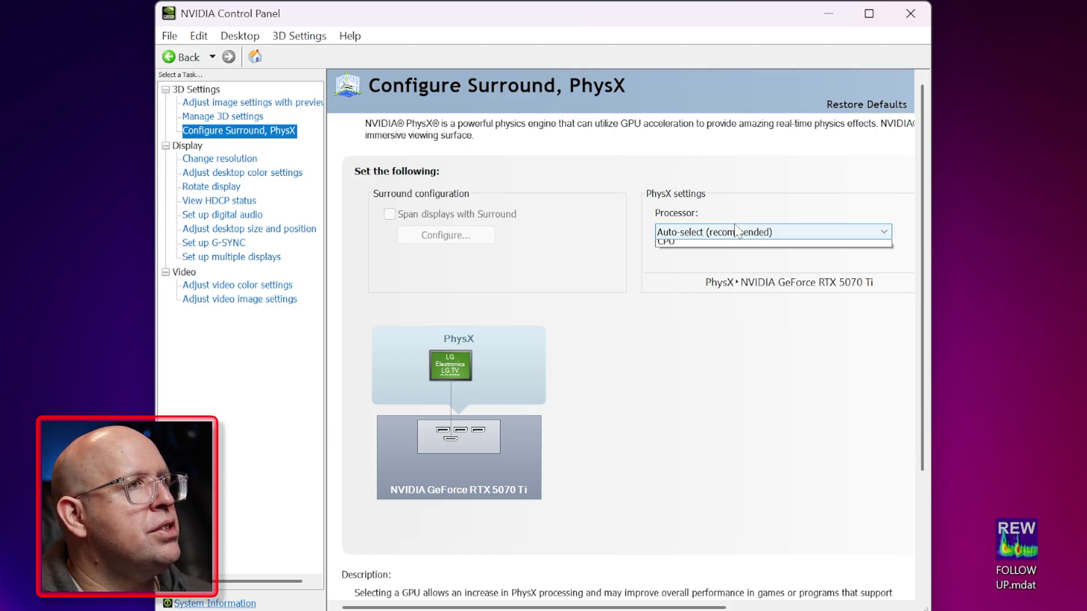
click(775, 258)
click(824, 605)
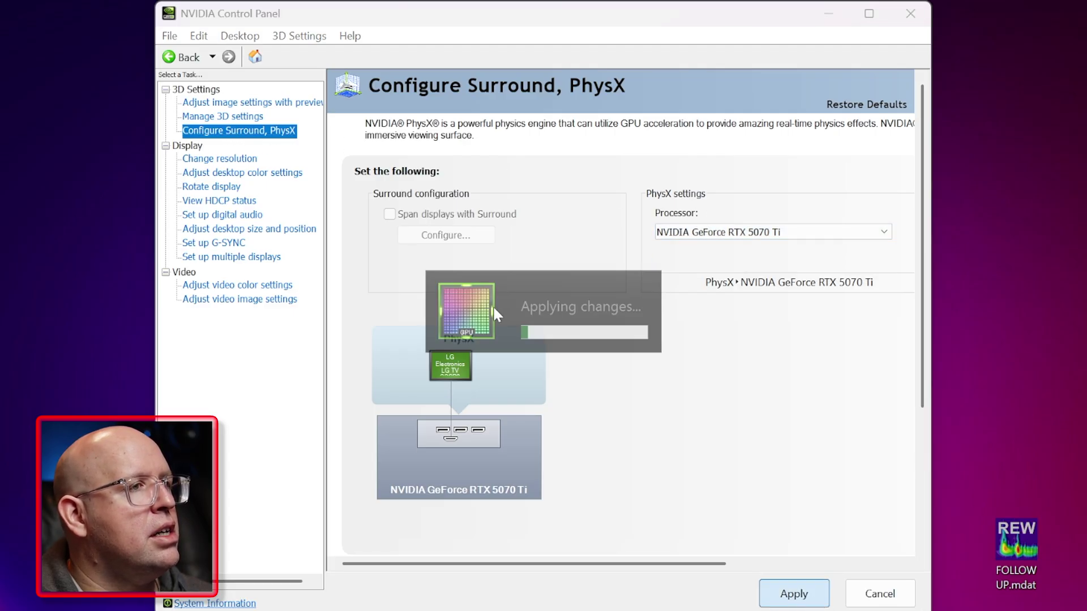
click(218, 102)
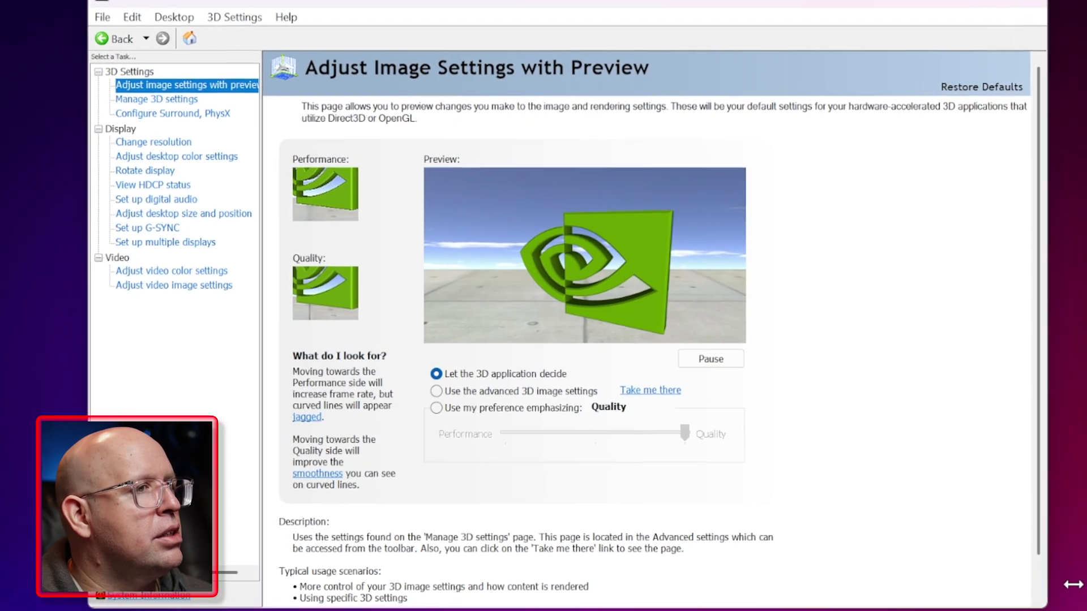
Step: Apply a full Performance image preference, then switch to advanced 3D image settings
click(745, 445)
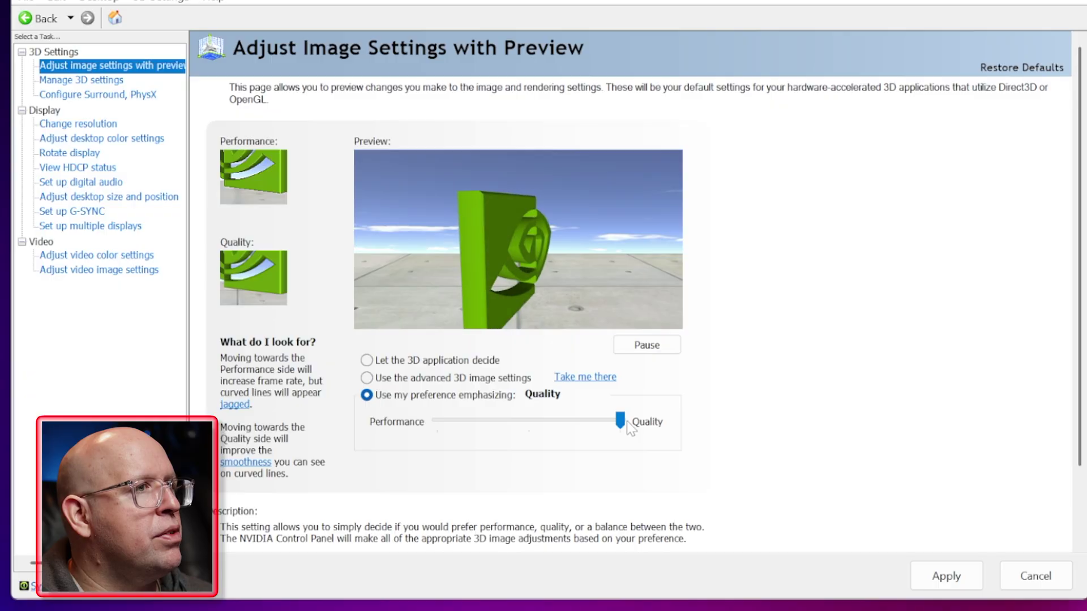
drag(627, 420, 437, 420)
click(948, 577)
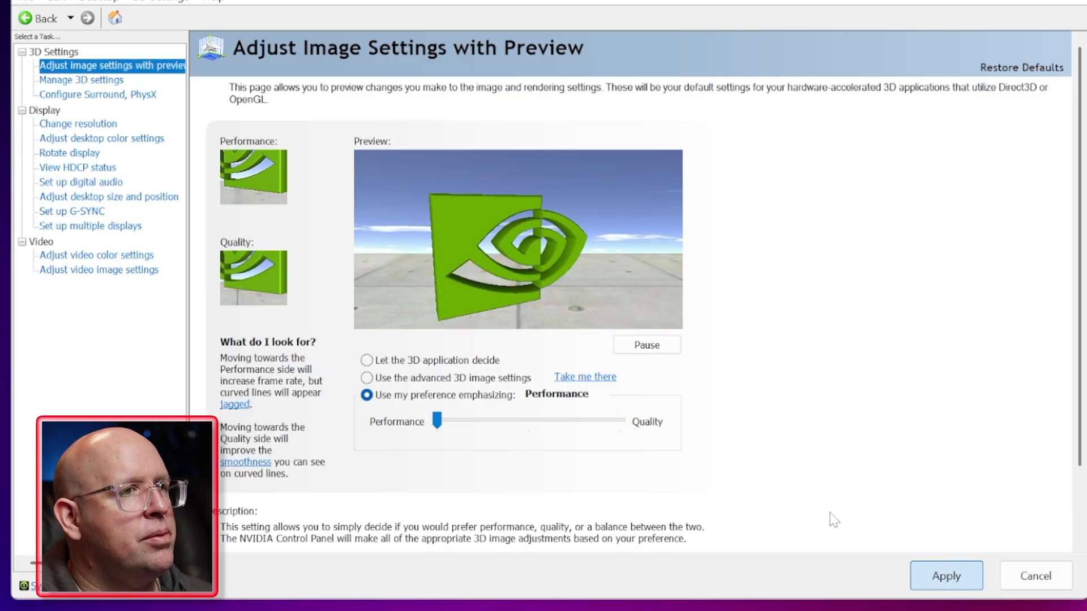
click(397, 377)
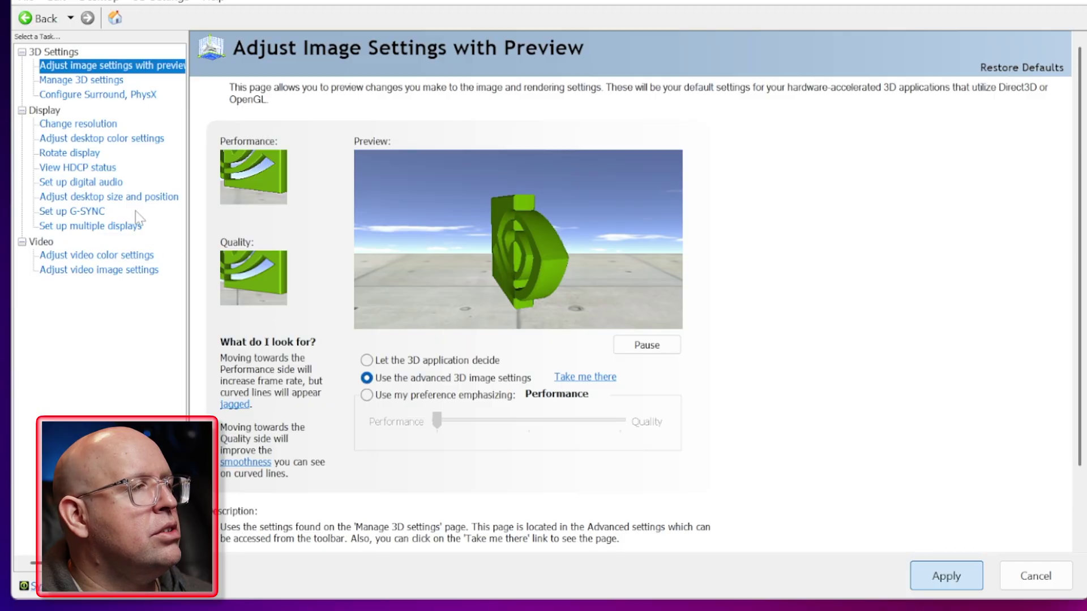
click(103, 81)
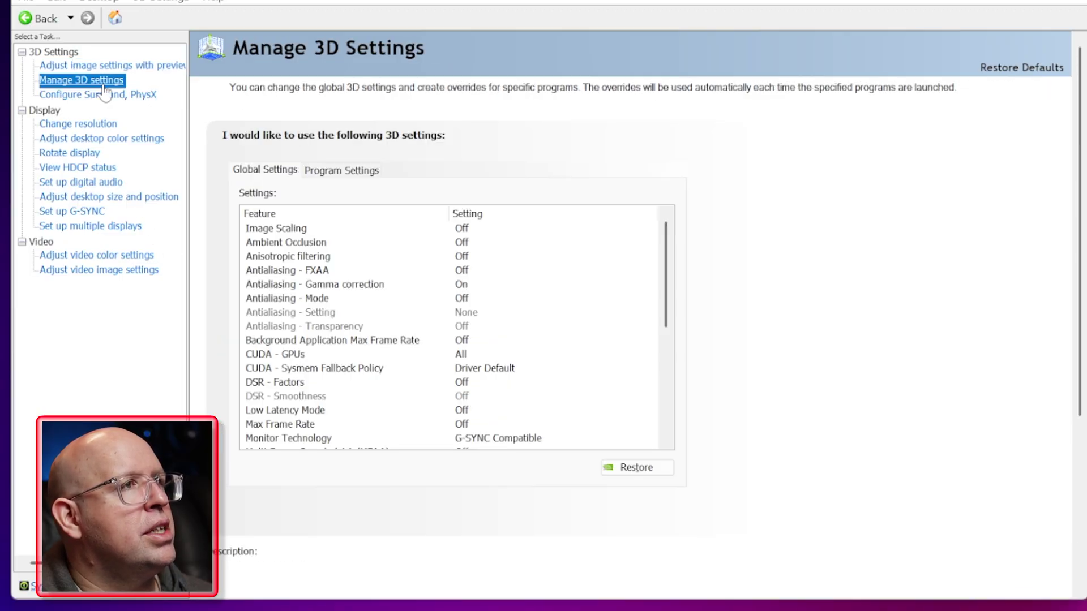
click(122, 66)
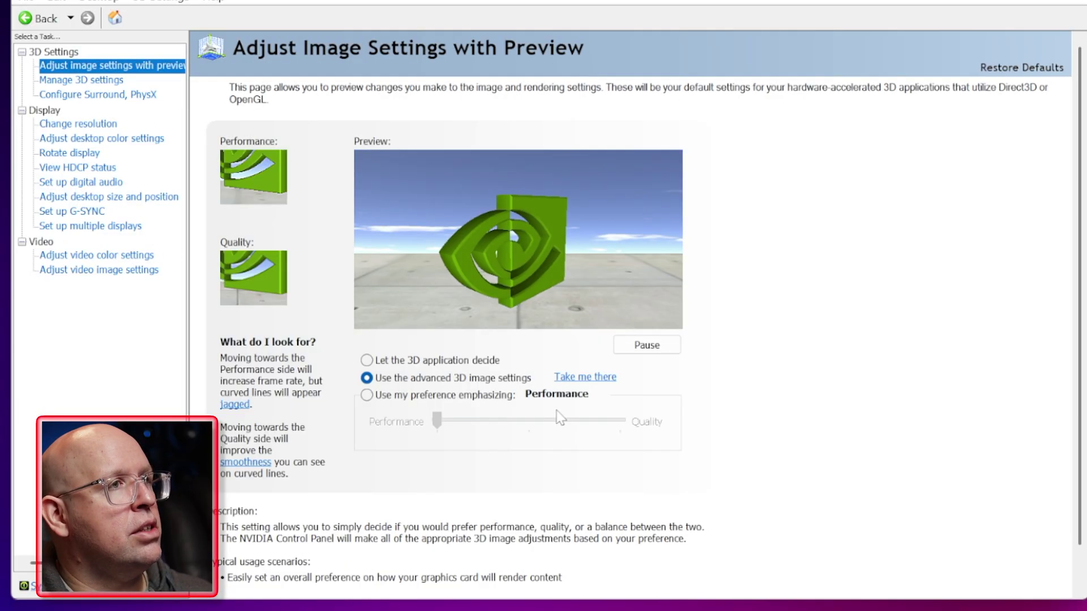
key(Down)
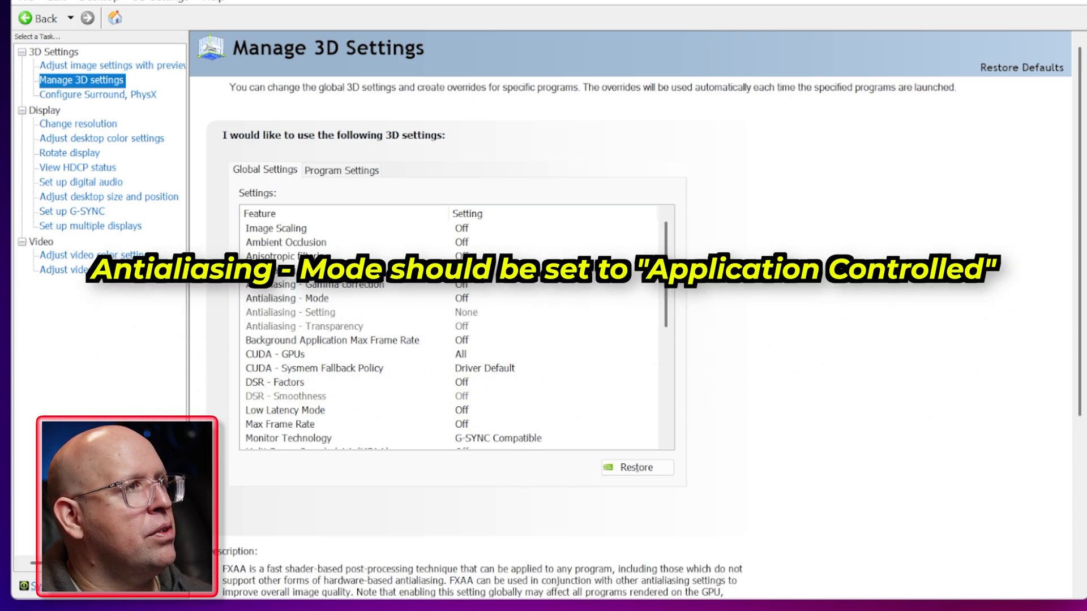
Step: Set Anisotropic filtering to 16x and turn on a 116 FPS Max Frame Rate limit
click(476, 256)
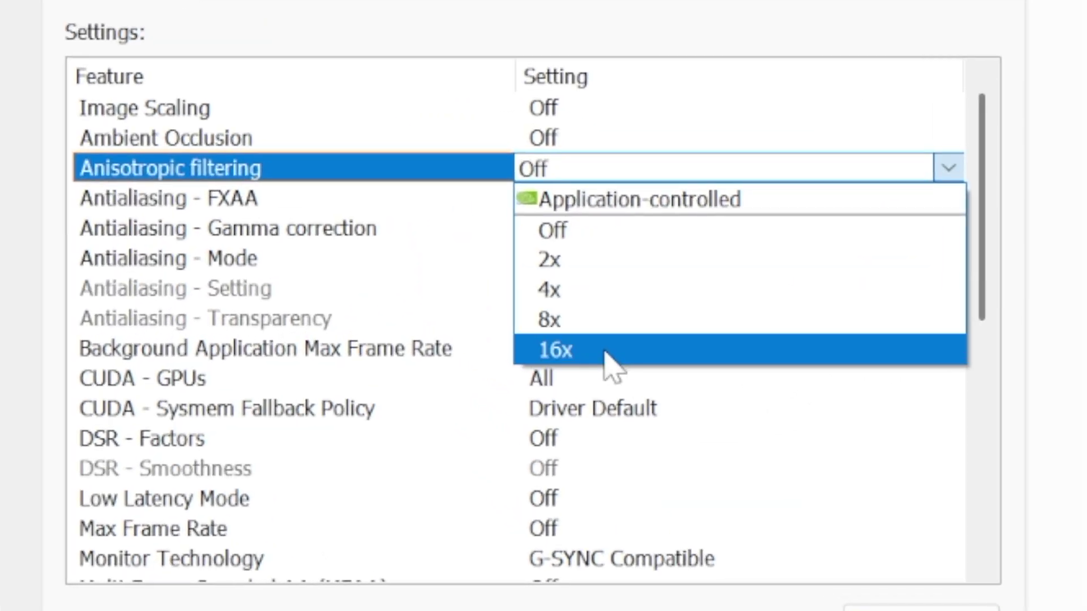
click(606, 351)
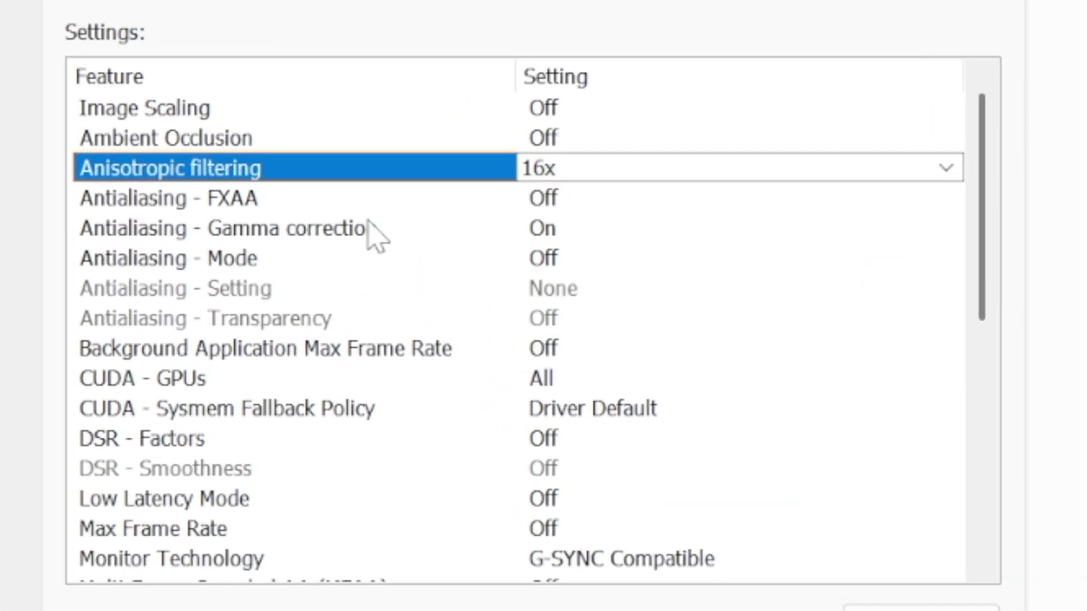
click(563, 529)
click(562, 530)
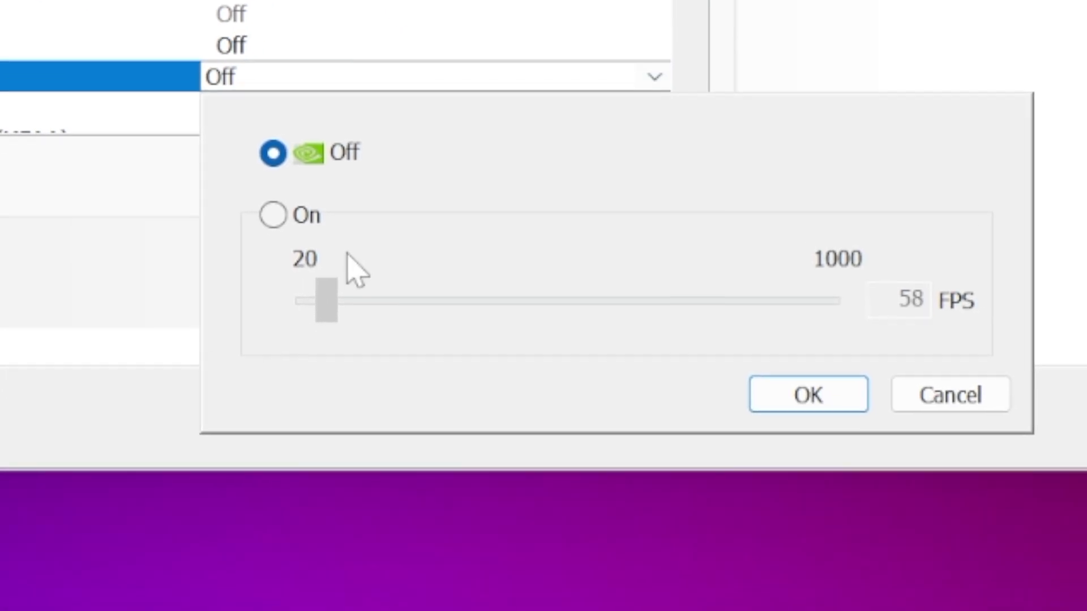
click(303, 226)
click(899, 299)
double_click(911, 299)
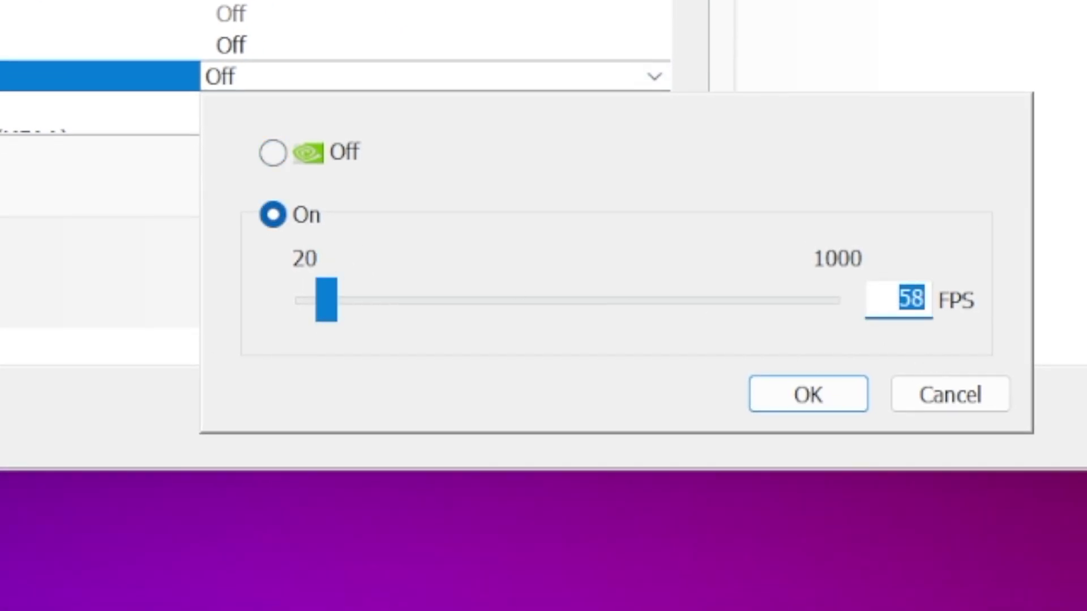
text(116)
key(Return)
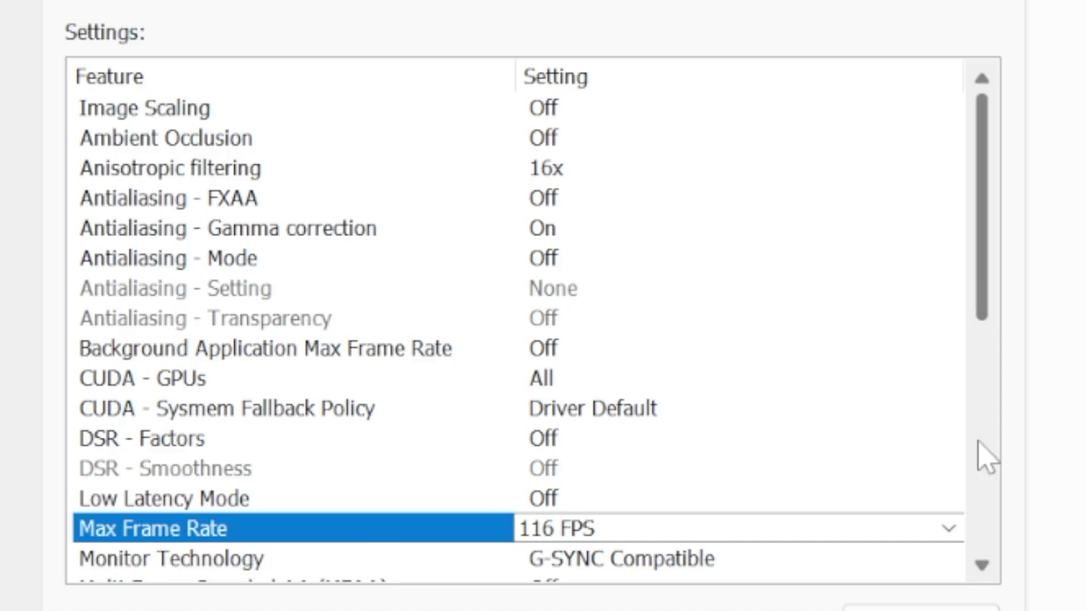
Step: Set the OpenGL rendering GPU to the RTX 5070 Ti
scroll(986, 455, down, 3)
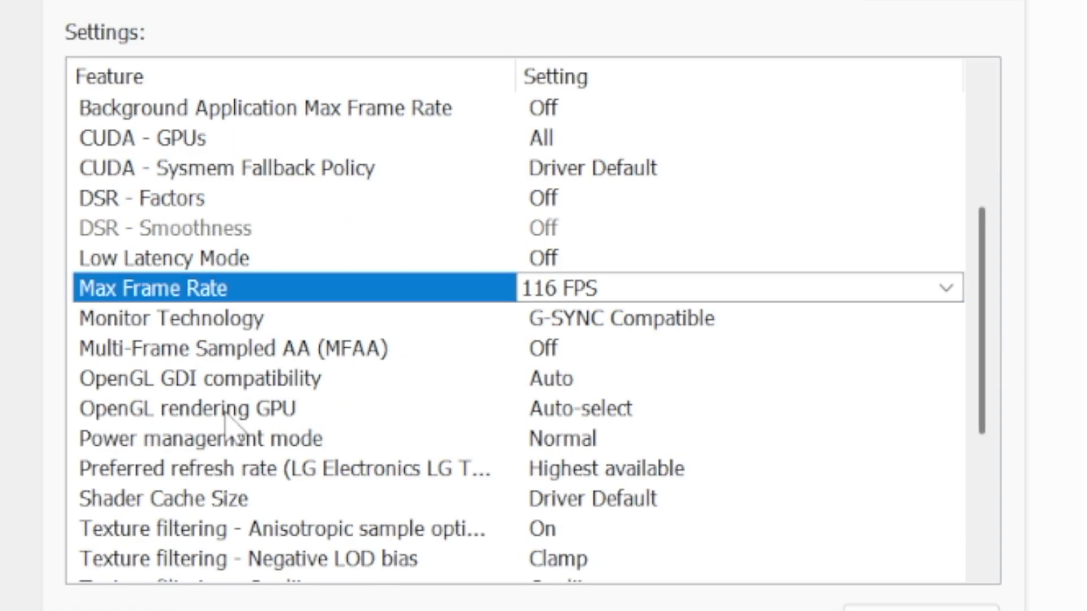
click(594, 411)
click(599, 413)
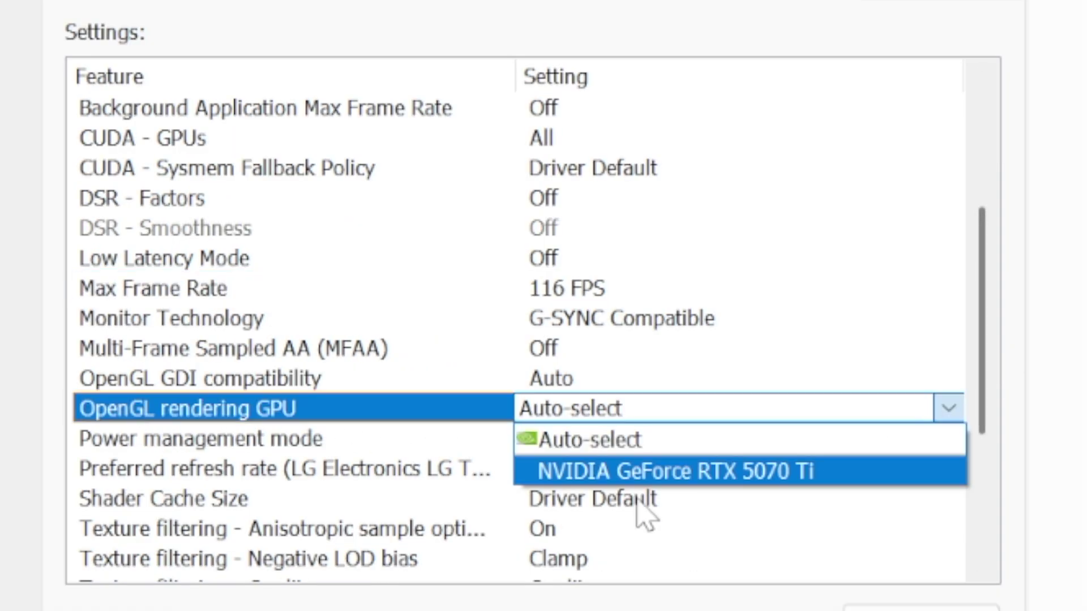
click(645, 470)
Step: Set Negative LOD bias to Allow and Texture filtering - Quality to High performance
scroll(898, 408, up, 3)
scroll(995, 315, down, 1)
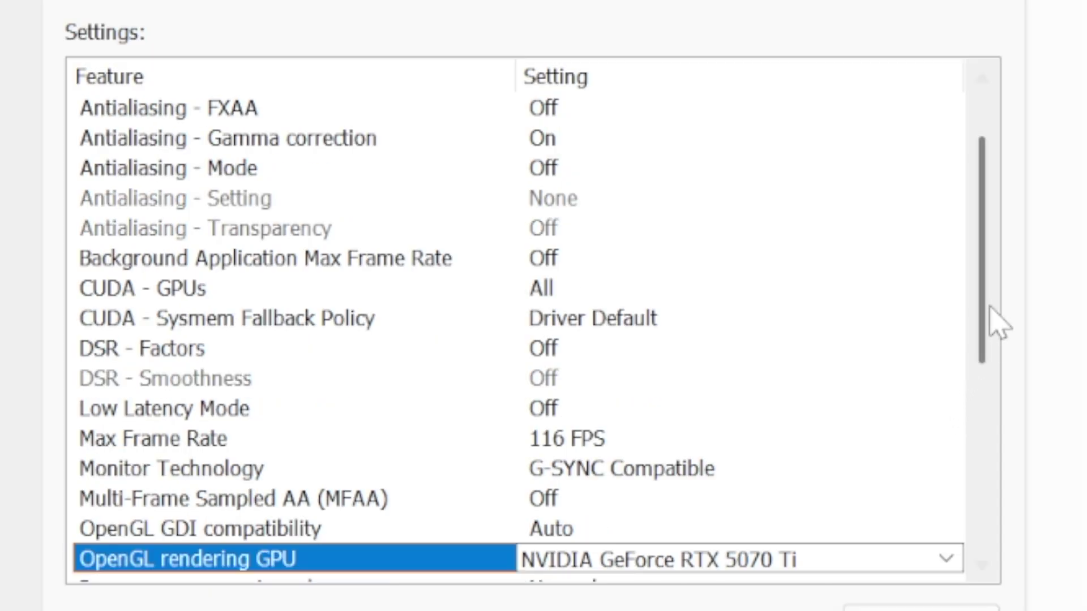
scroll(995, 311, down, 4)
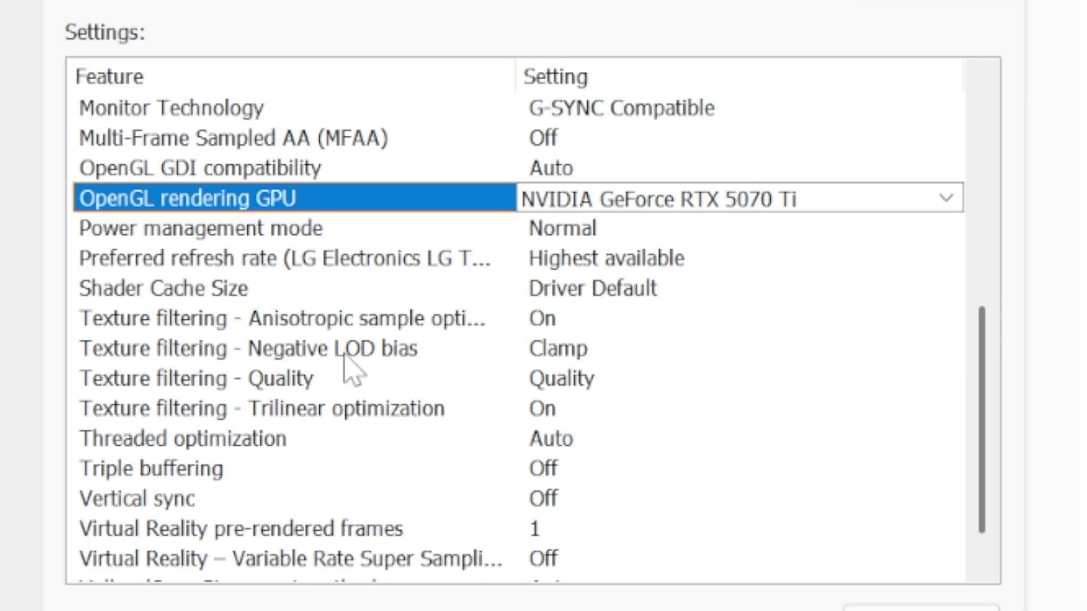
click(571, 351)
click(572, 350)
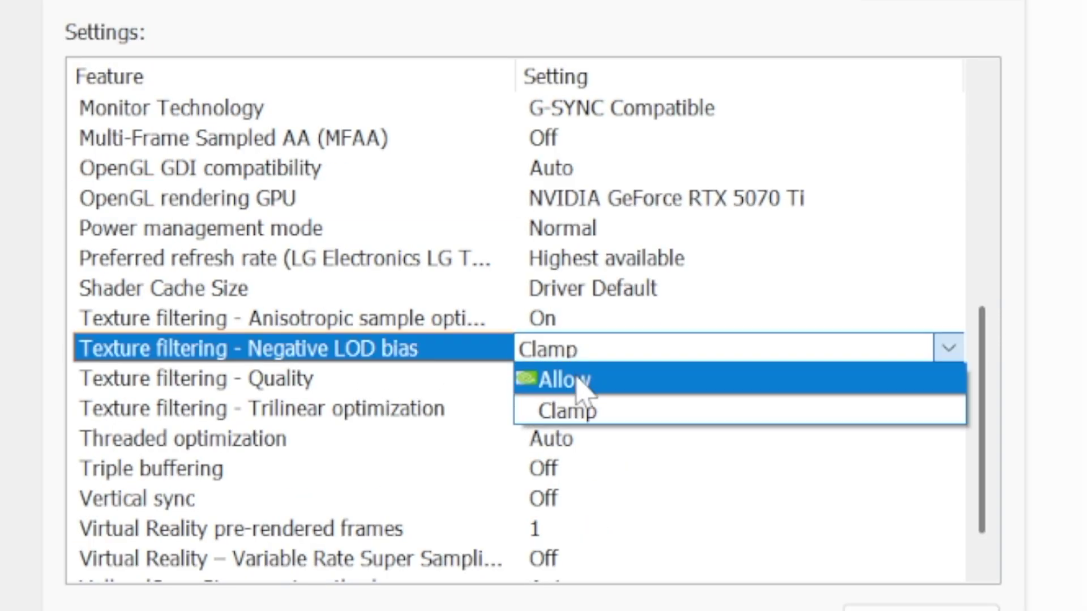
click(567, 377)
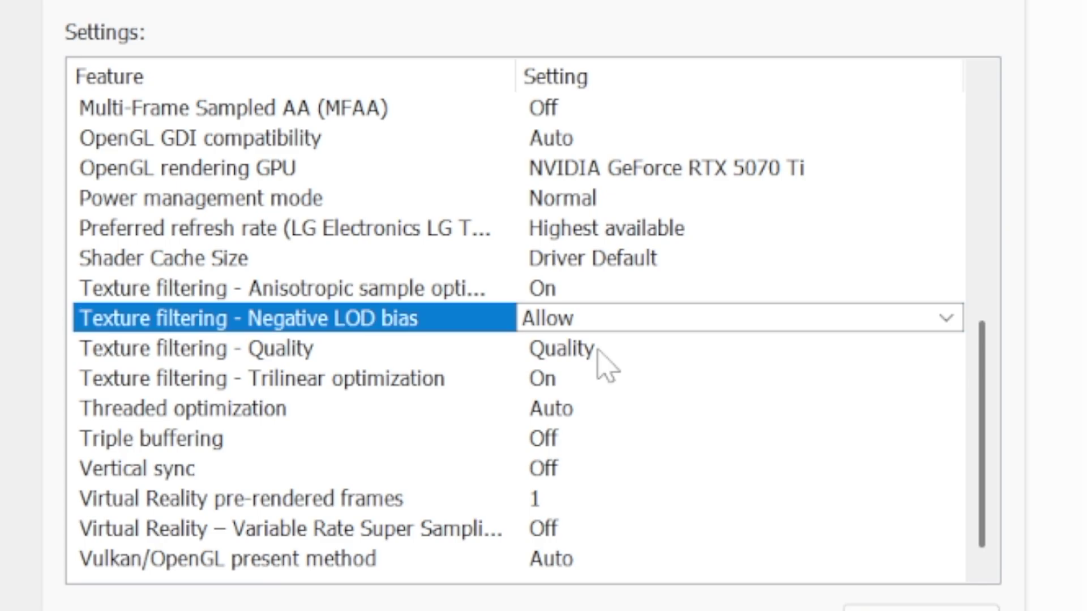
click(598, 350)
click(599, 353)
click(651, 469)
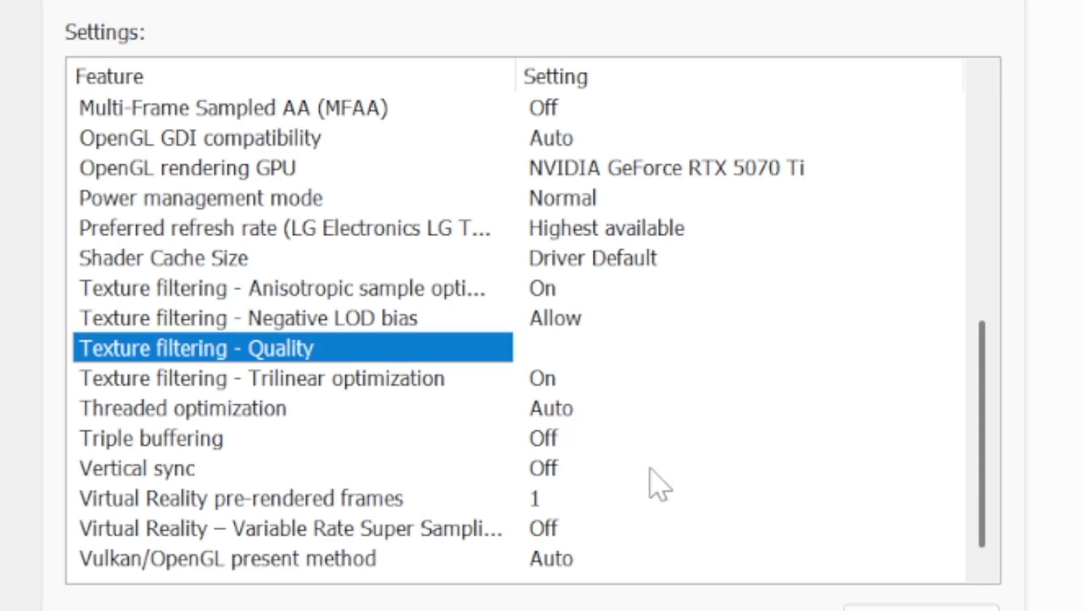
Step: Turn Vertical sync On and set VR pre-rendered frames to Use the 3D application setting
scroll(987, 287, up, 5)
scroll(988, 286, down, 4)
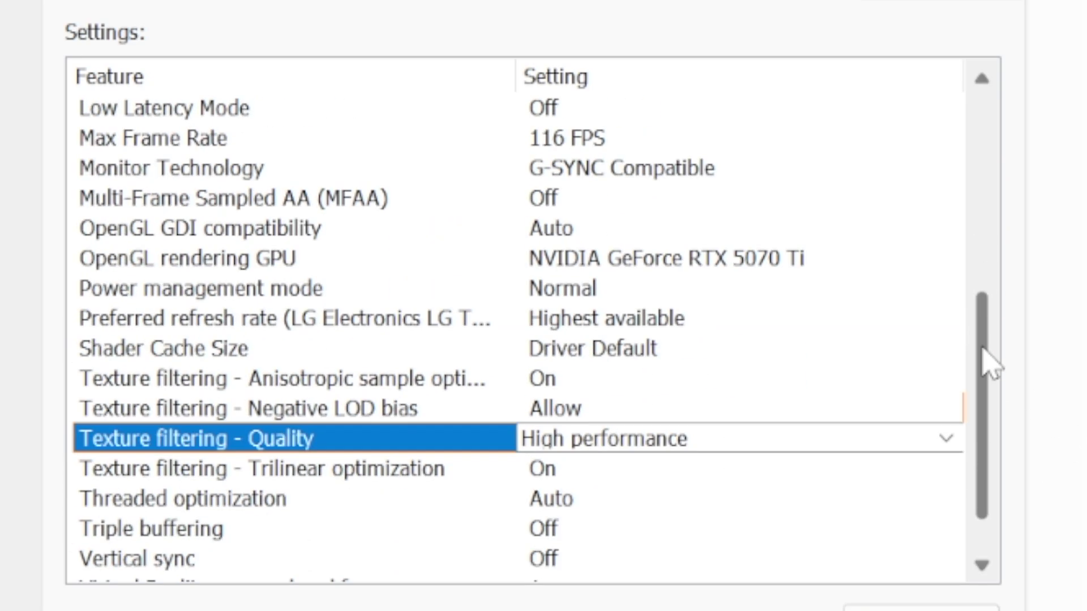
scroll(985, 363, down, 1)
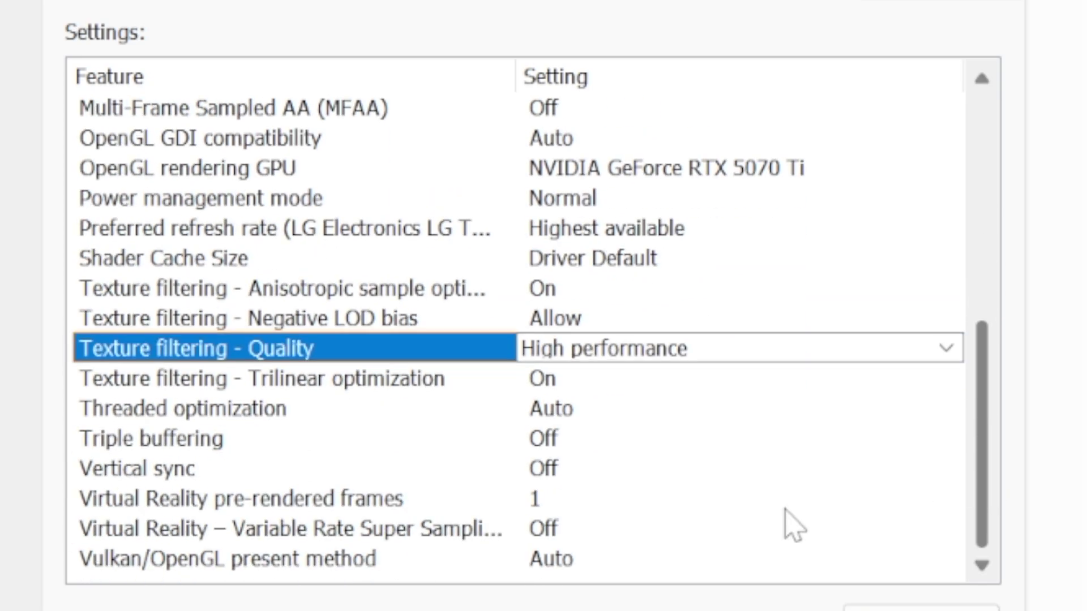
click(549, 469)
click(550, 470)
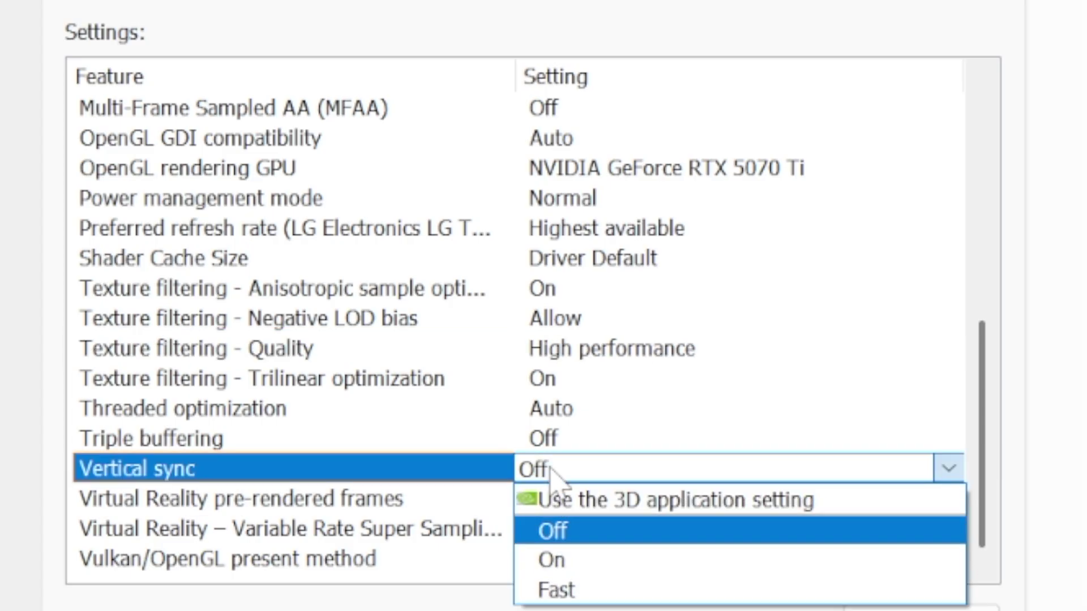
click(591, 567)
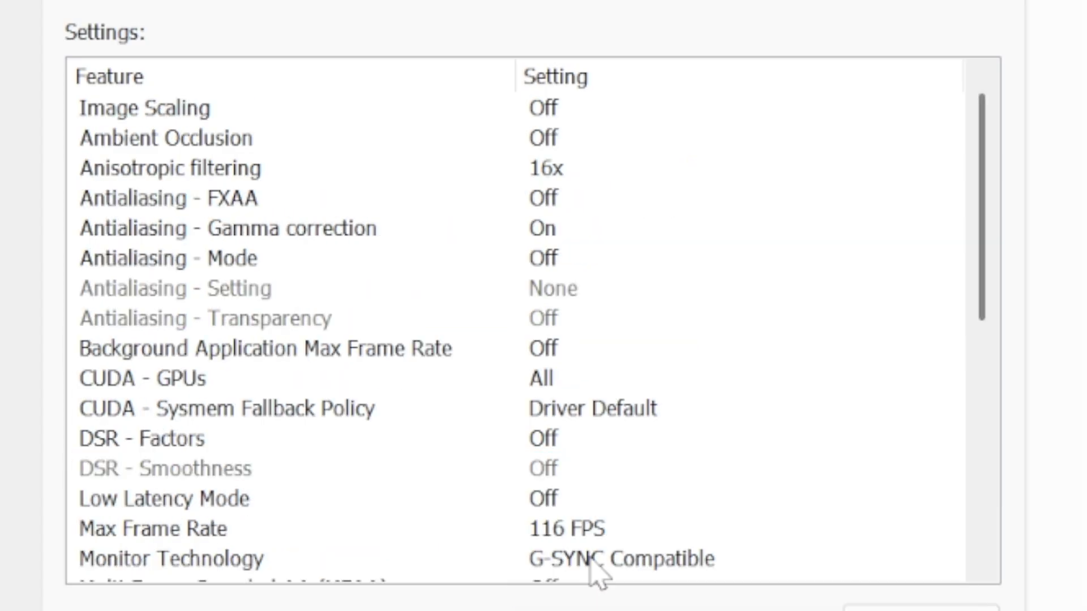
scroll(983, 425, down, 1)
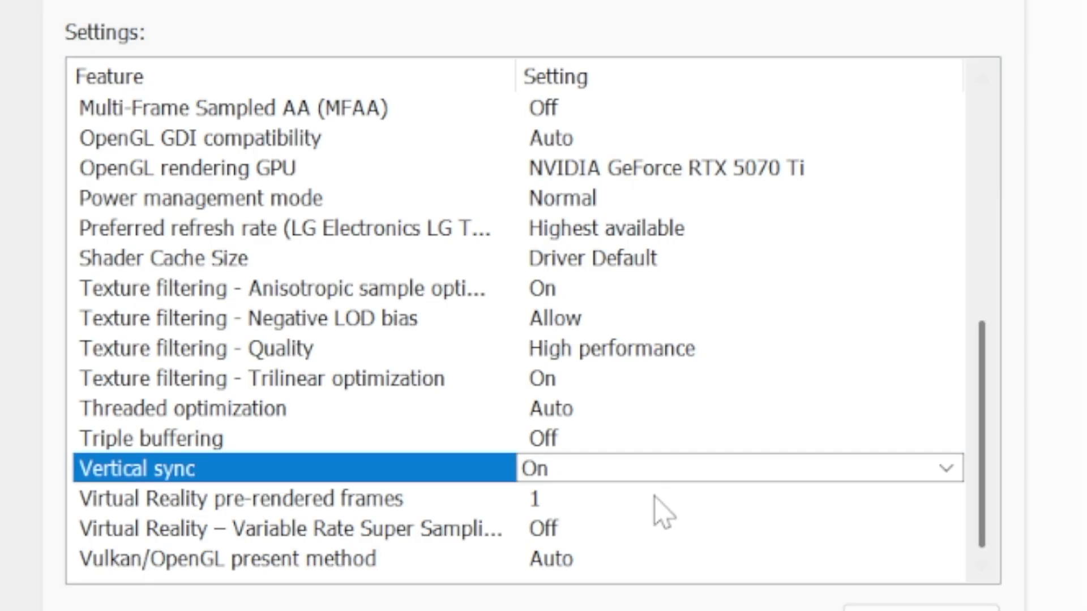
click(656, 499)
click(656, 500)
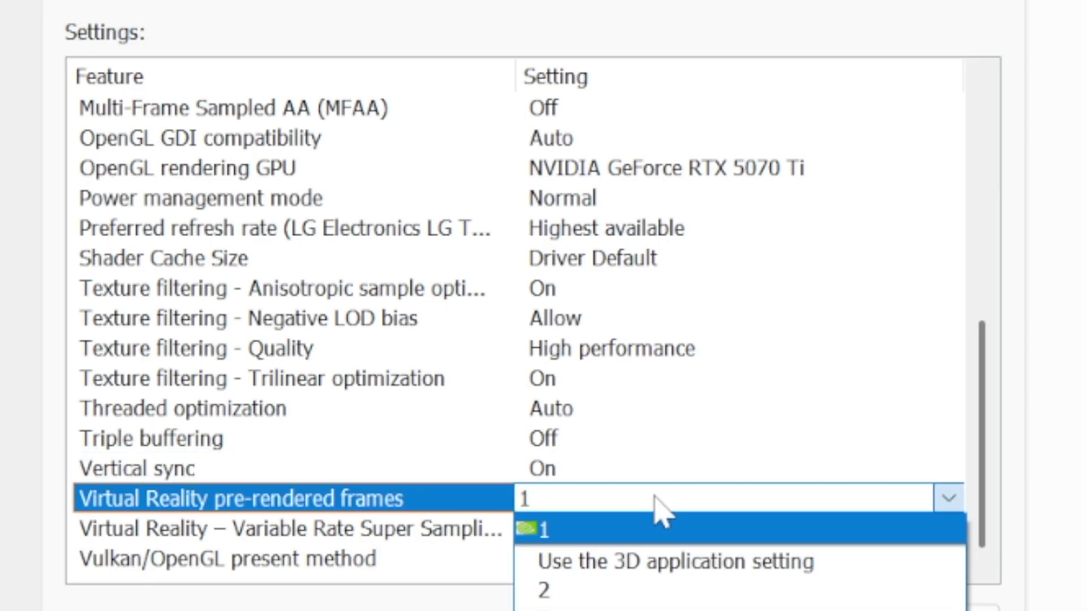
click(670, 566)
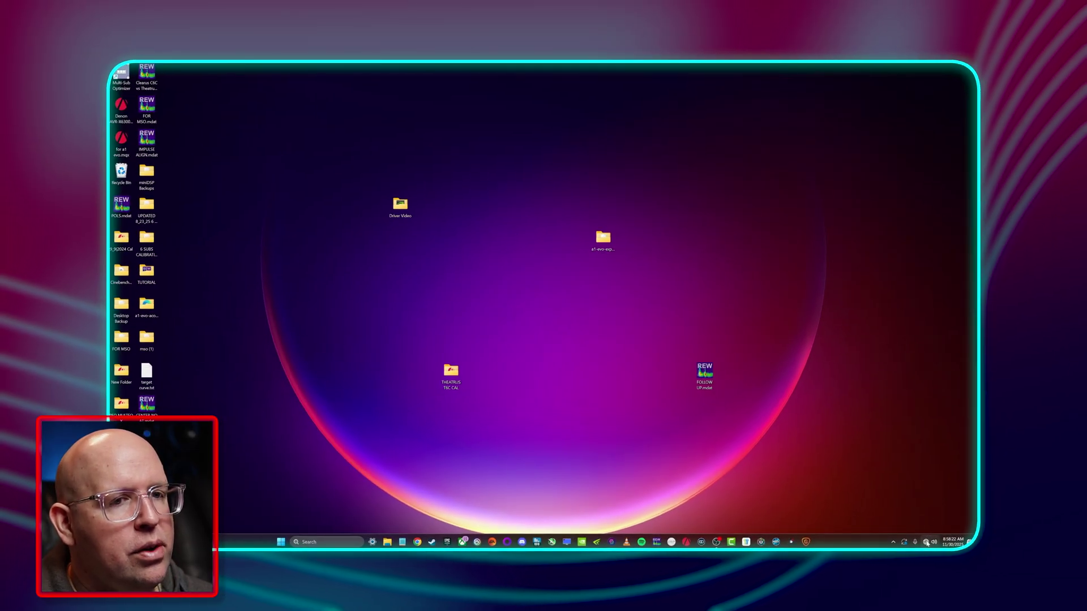
Step: Re-enable the Ethernet 2 adapter from Network and Internet advanced settings
right_click(922, 539)
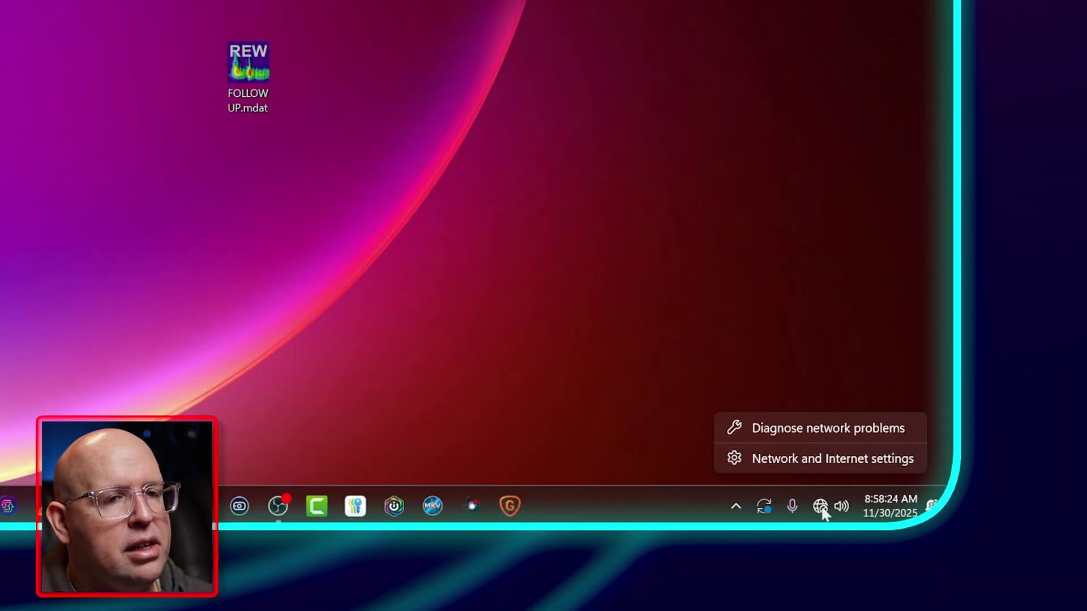
click(921, 540)
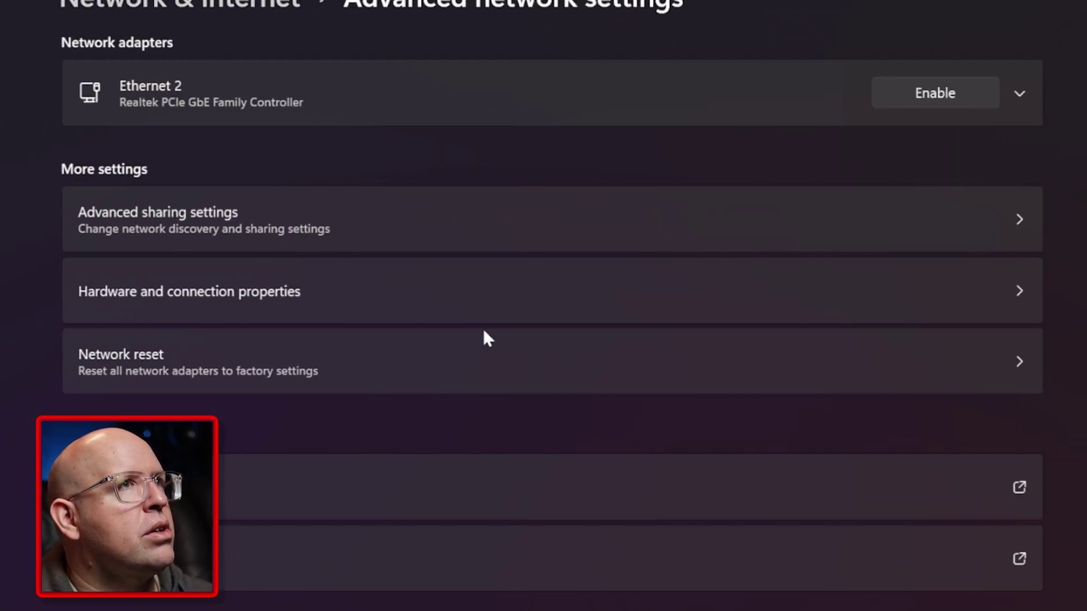
click(949, 94)
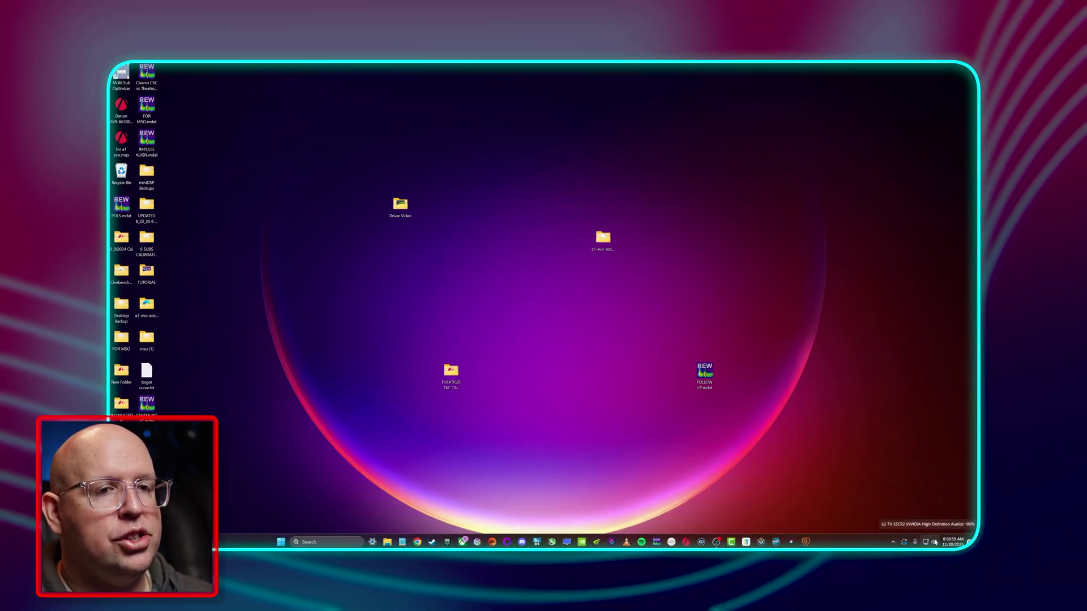
Step: Open the LG TV SSCR2 output's properties in Sound settings
right_click(935, 542)
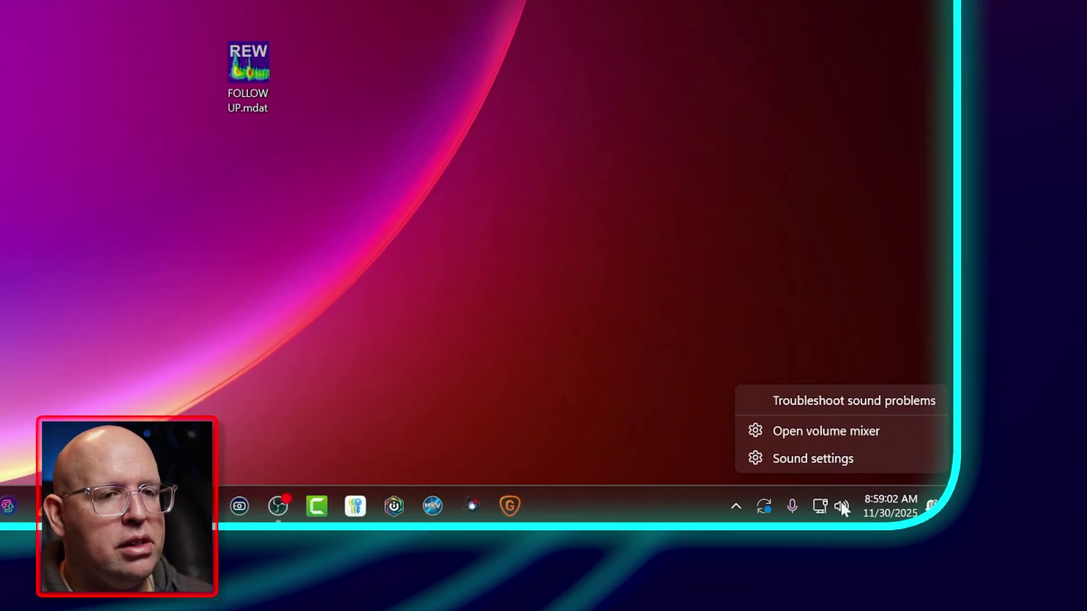
click(830, 458)
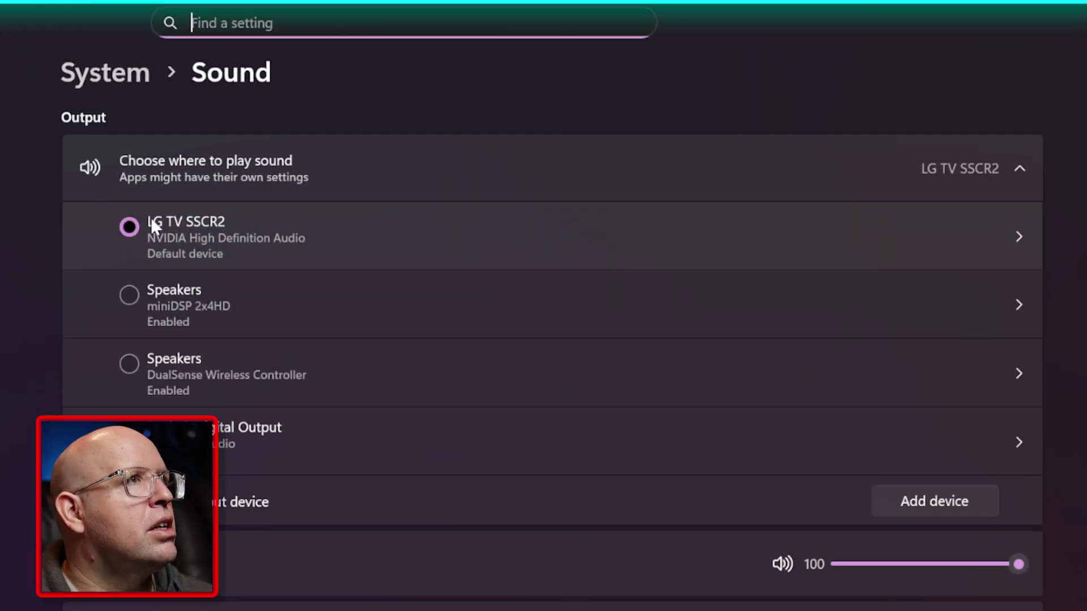
click(687, 242)
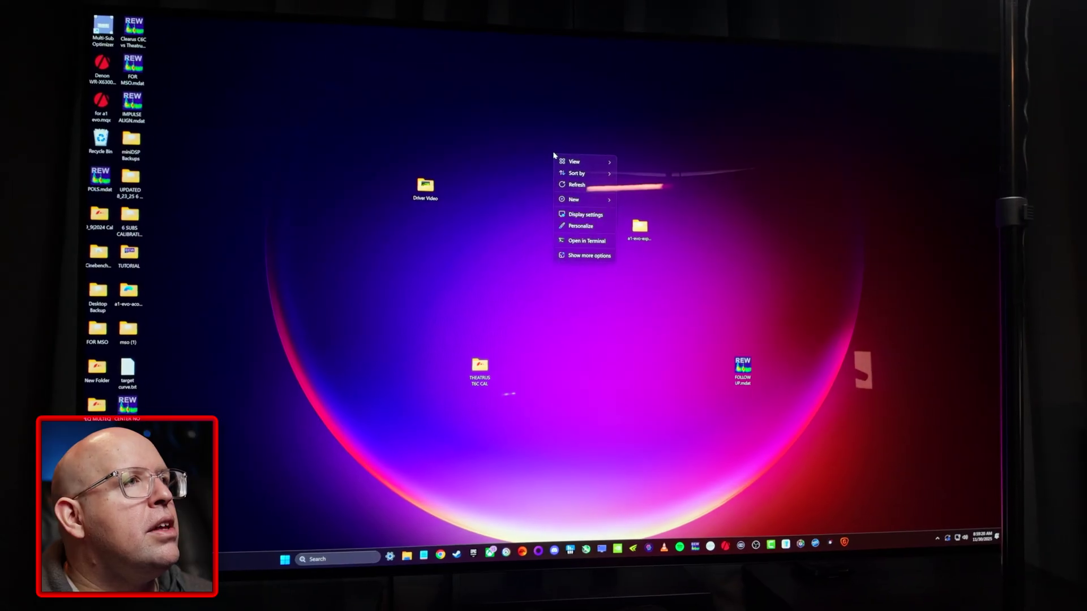
Step: Turn HDR on for the display in Display settings and view its HDR page
click(610, 215)
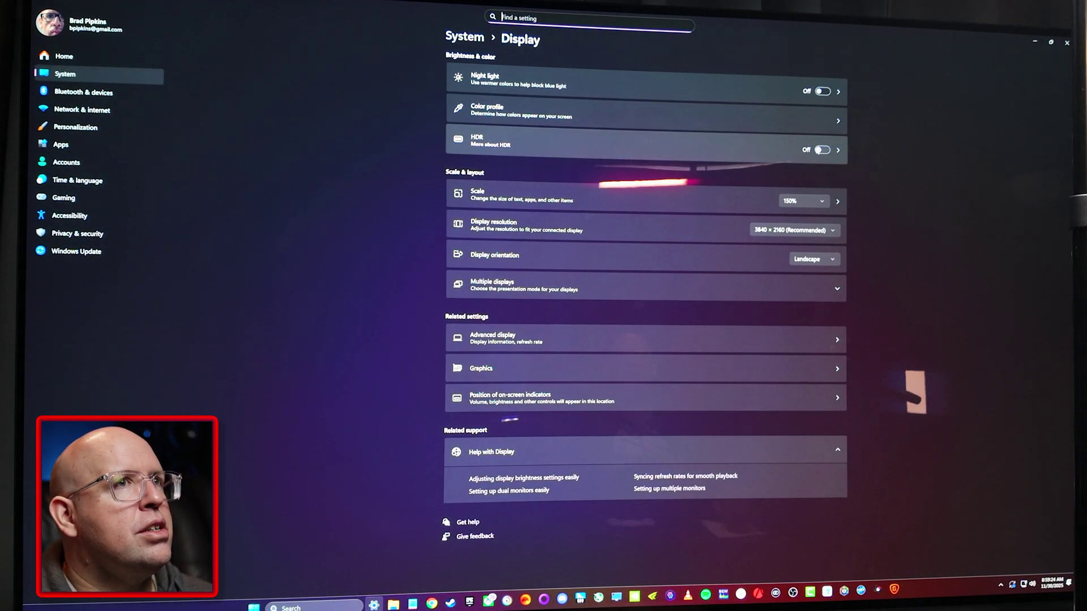
click(823, 150)
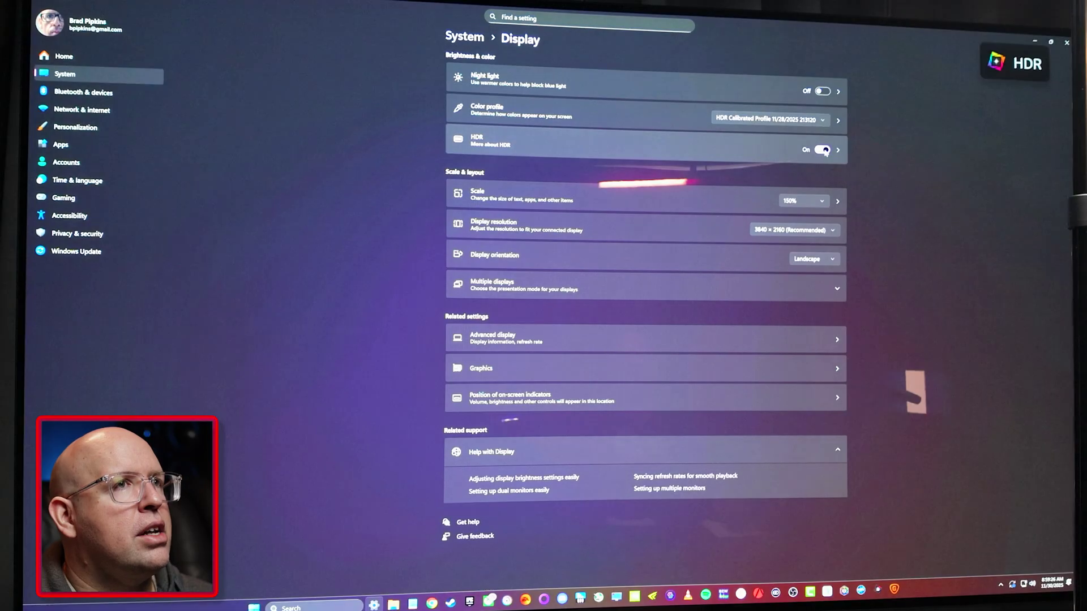
click(765, 160)
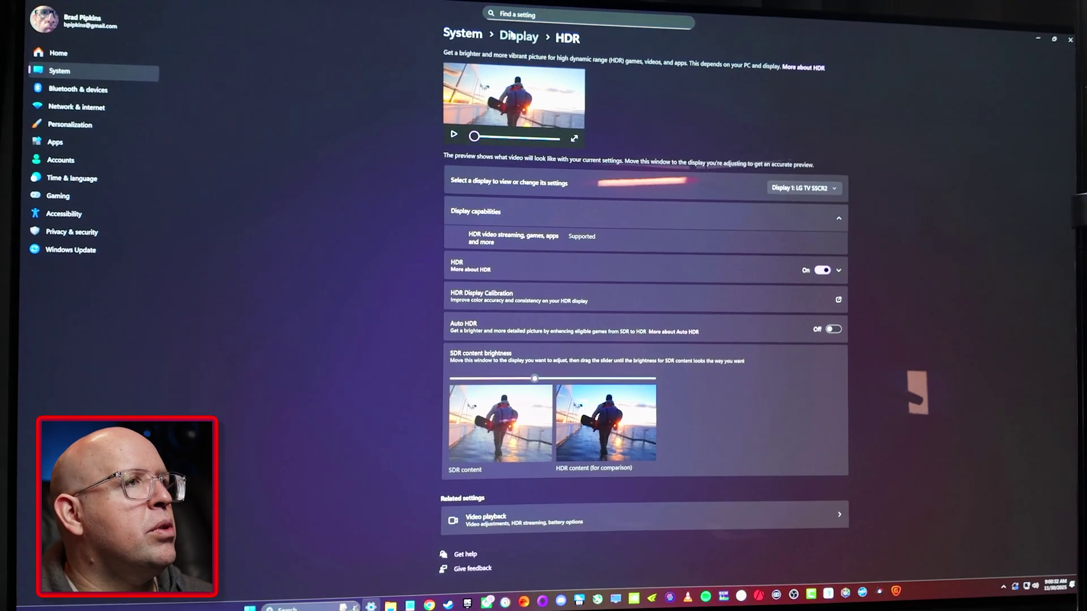
Step: Check Advanced display for the LG TV SSCR2 at 3840 × 2160, 119.88 Hz, 10-bit RGB HDR
click(521, 36)
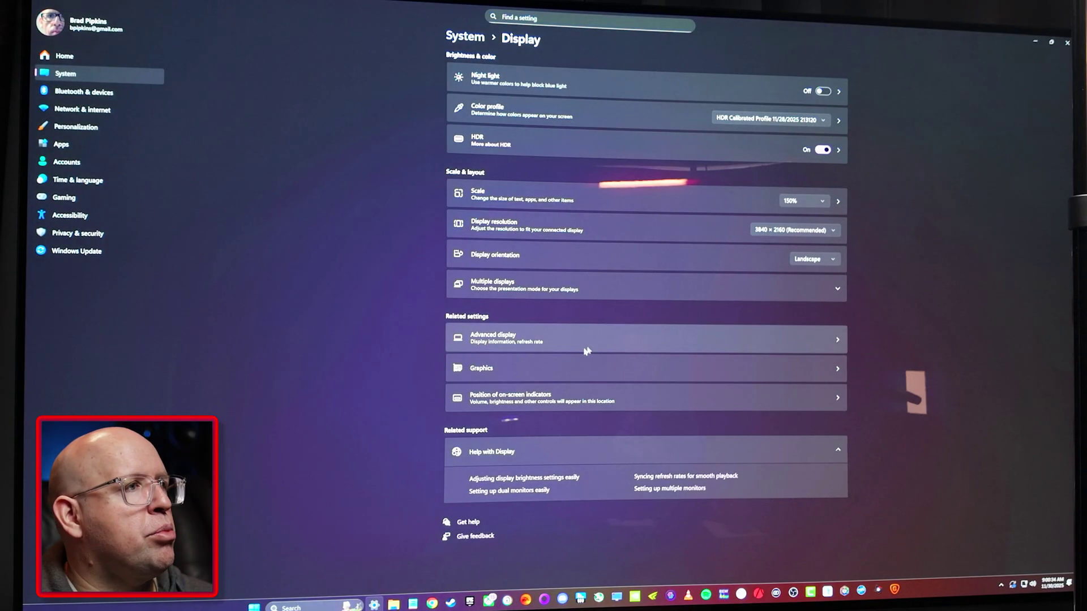
click(533, 334)
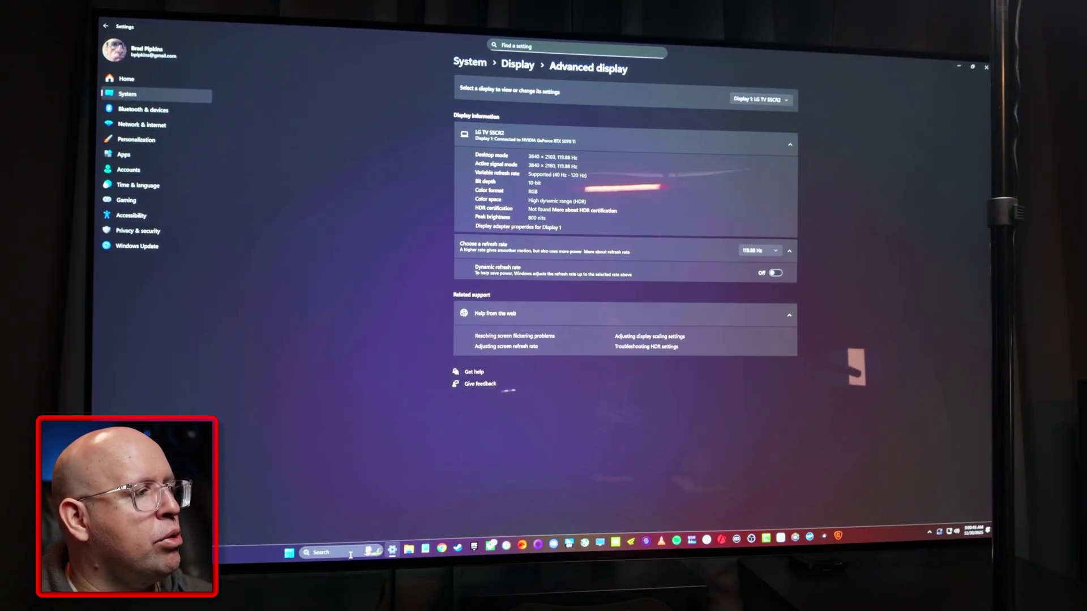
click(351, 552)
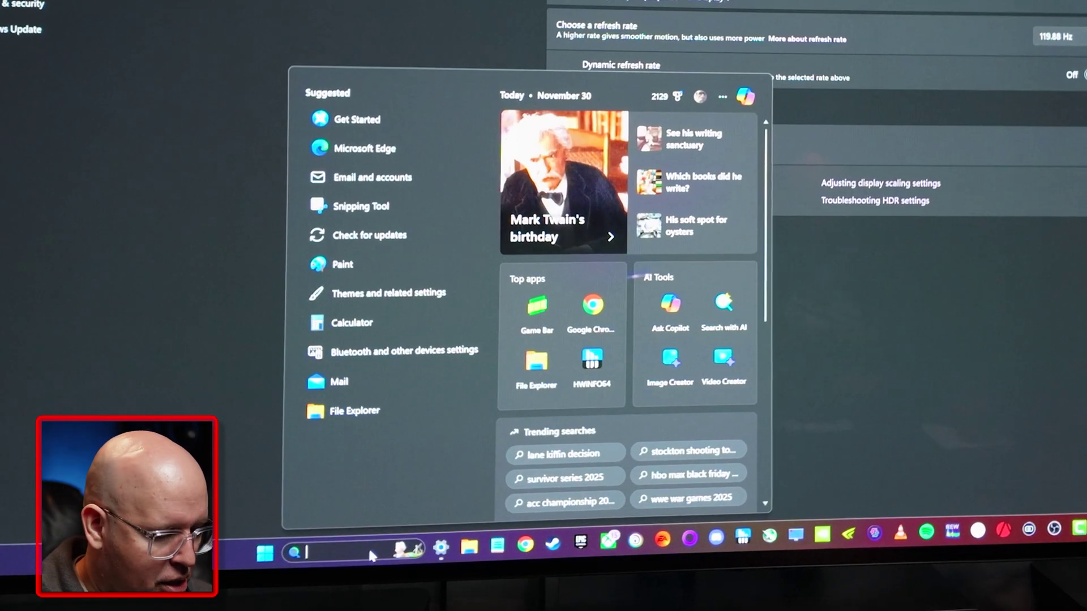
Step: Launch Windows HDR Calibration via 'hdr' search and lower minimum luminance until the pattern vanishes
text(hdr)
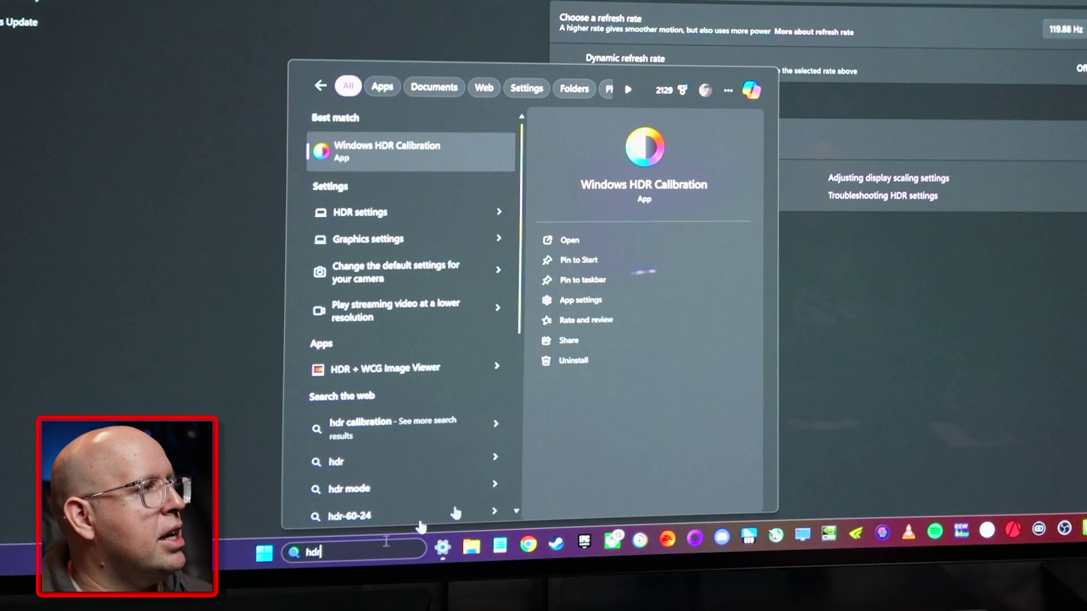
click(427, 146)
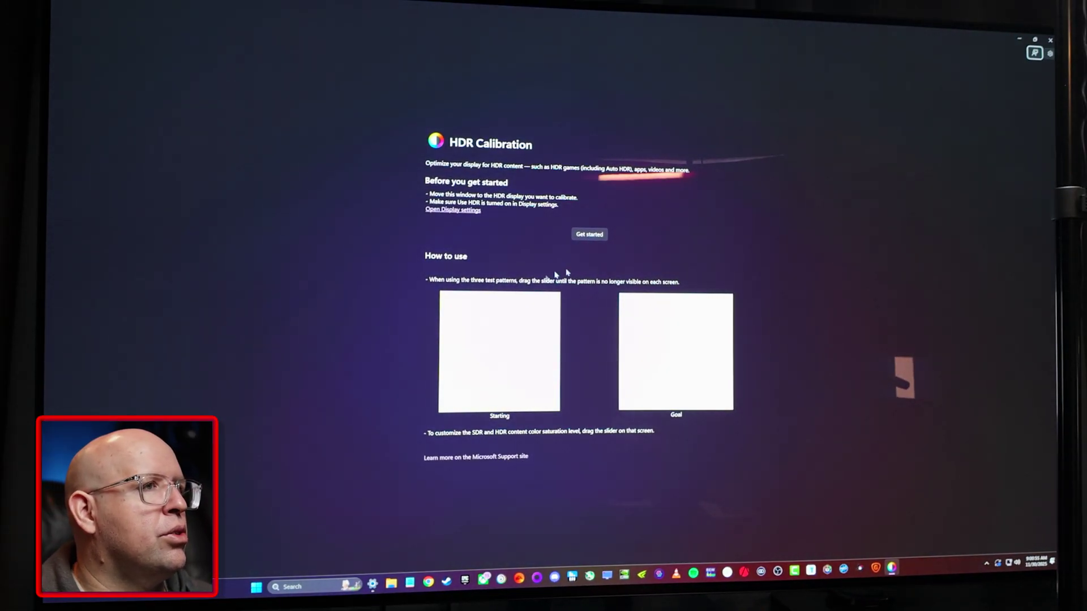
click(589, 235)
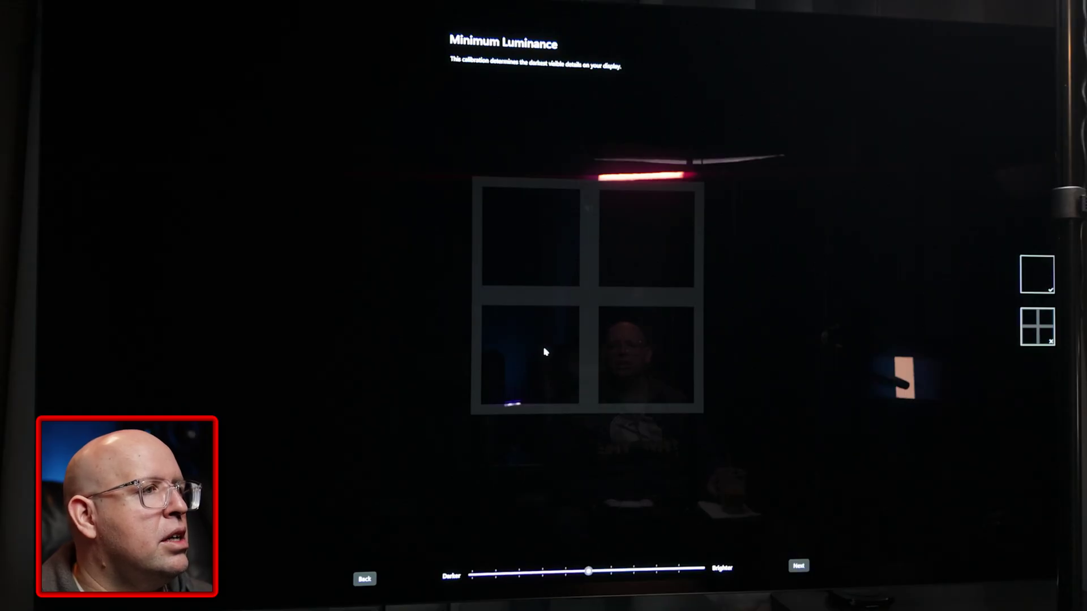
drag(589, 572, 443, 577)
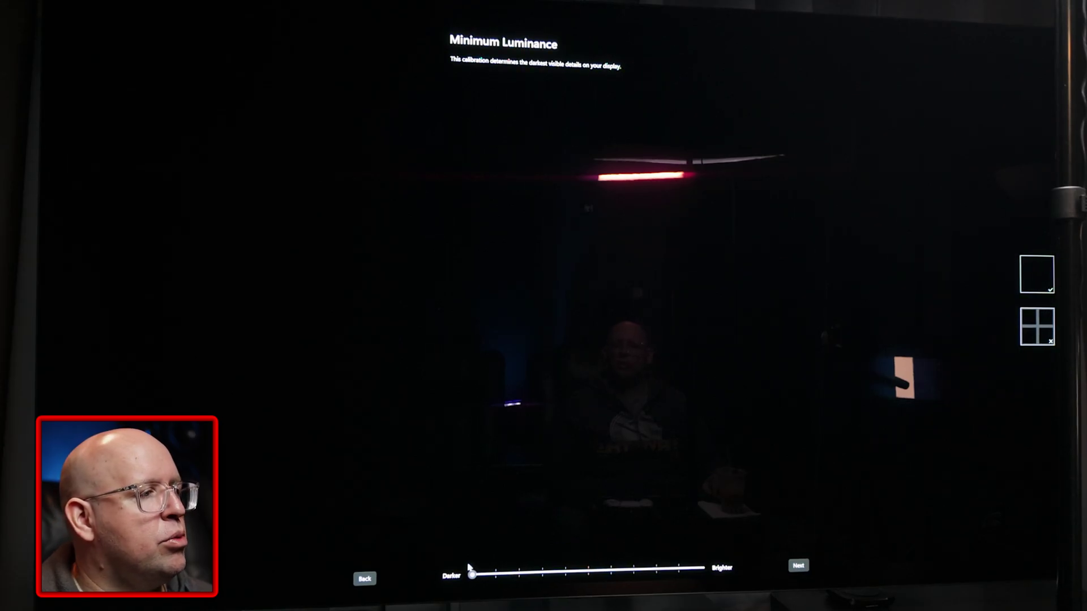
Step: Pass the maximum luminance test and raise full-frame brightness to about 840
click(799, 566)
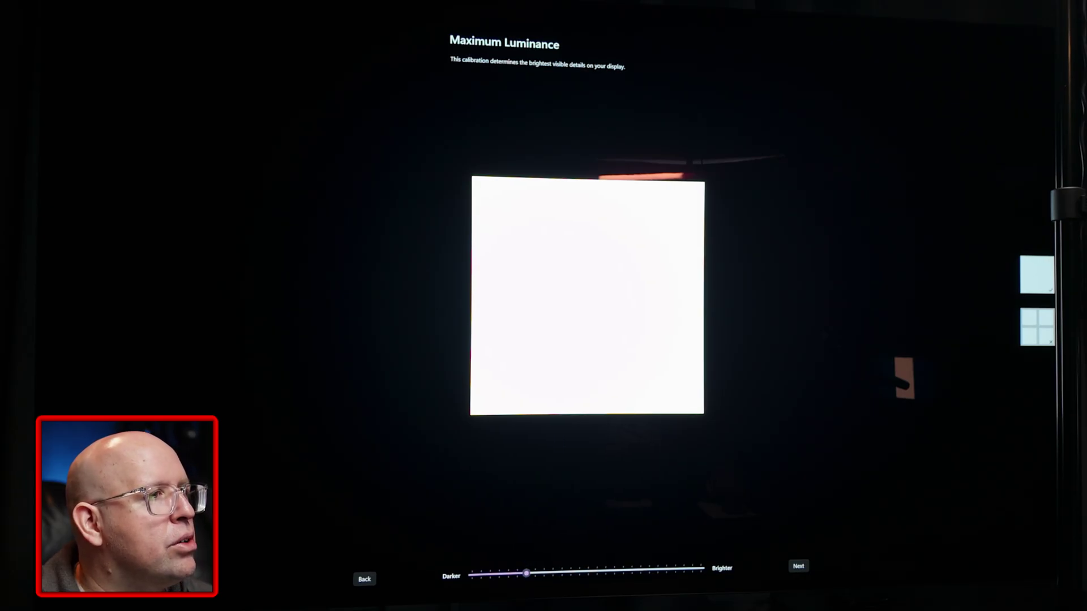
click(798, 567)
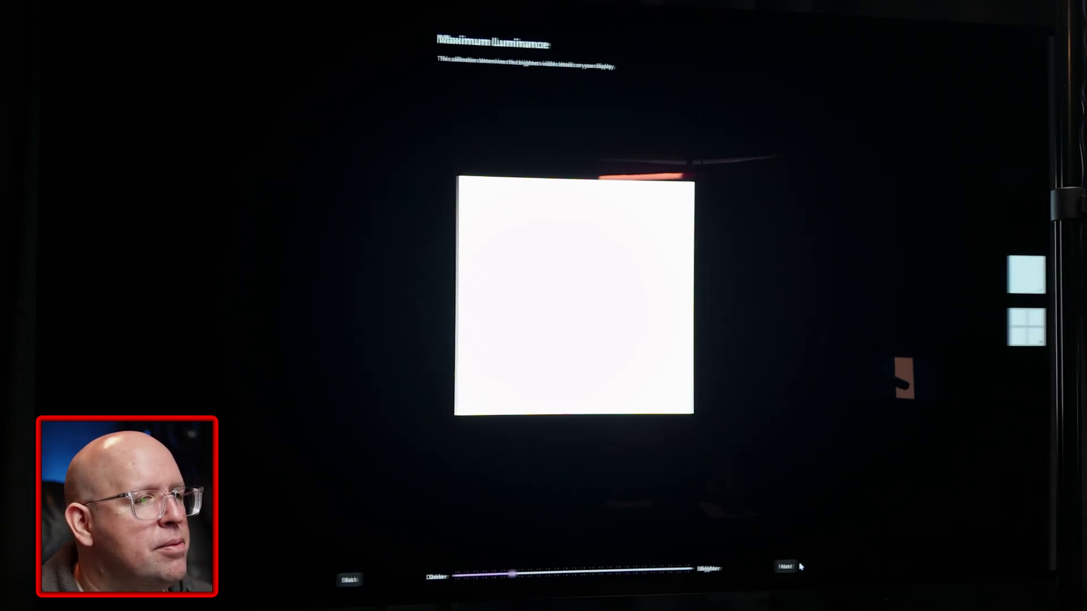
drag(492, 575, 541, 580)
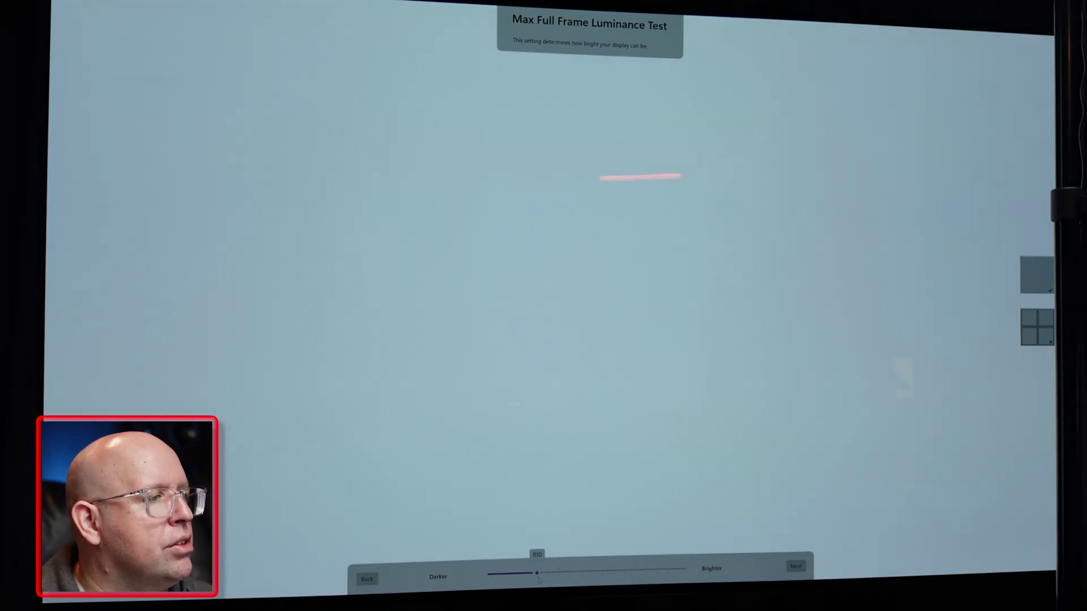
click(796, 567)
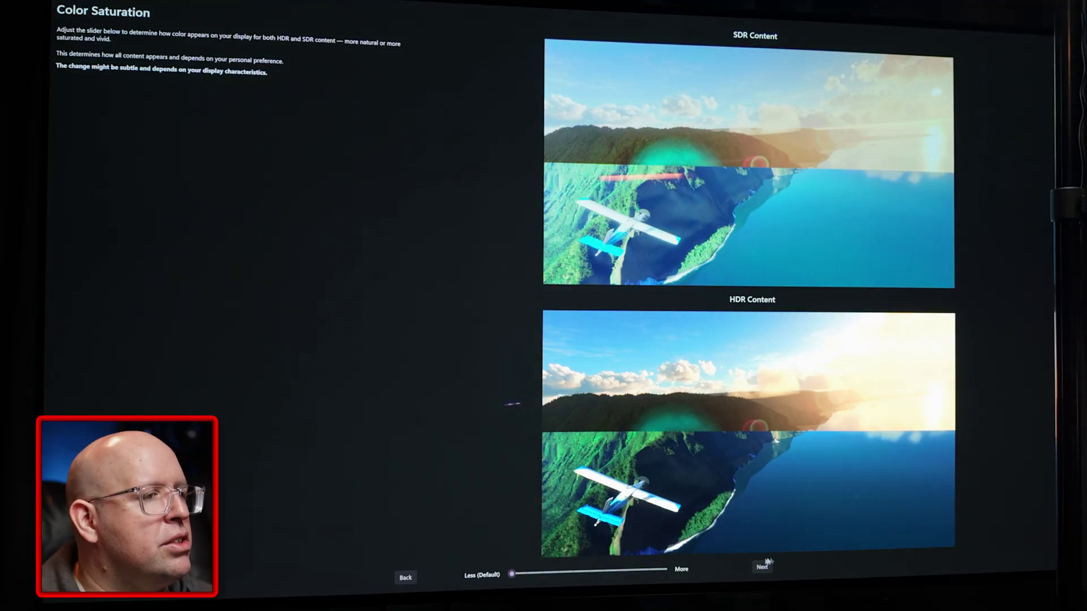
Step: Past the colour saturation step, save the new HDR calibrated profile and close the app
click(764, 566)
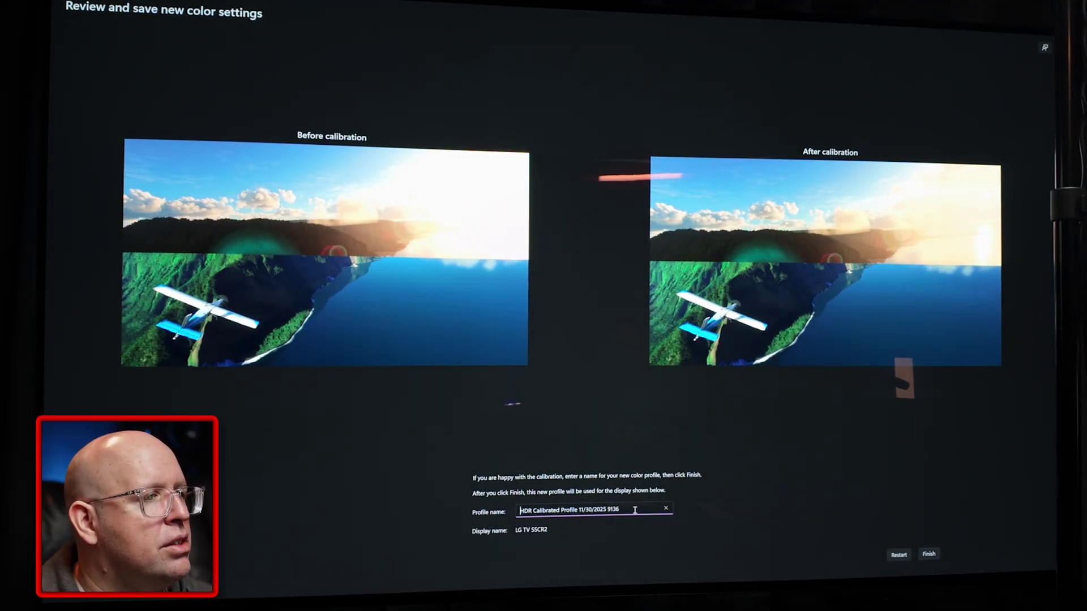
click(931, 559)
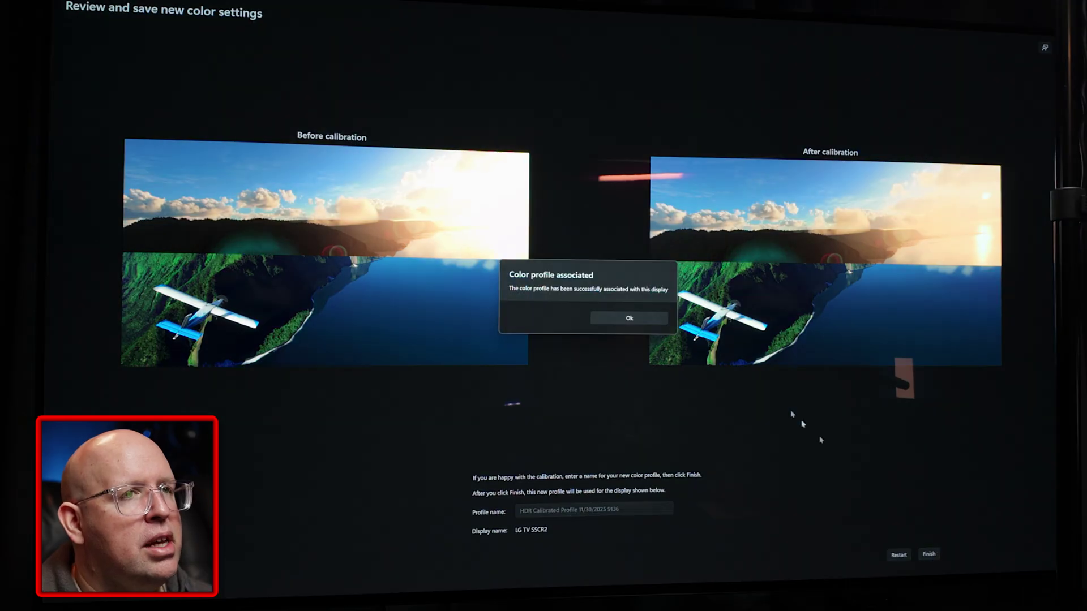
click(629, 320)
click(453, 210)
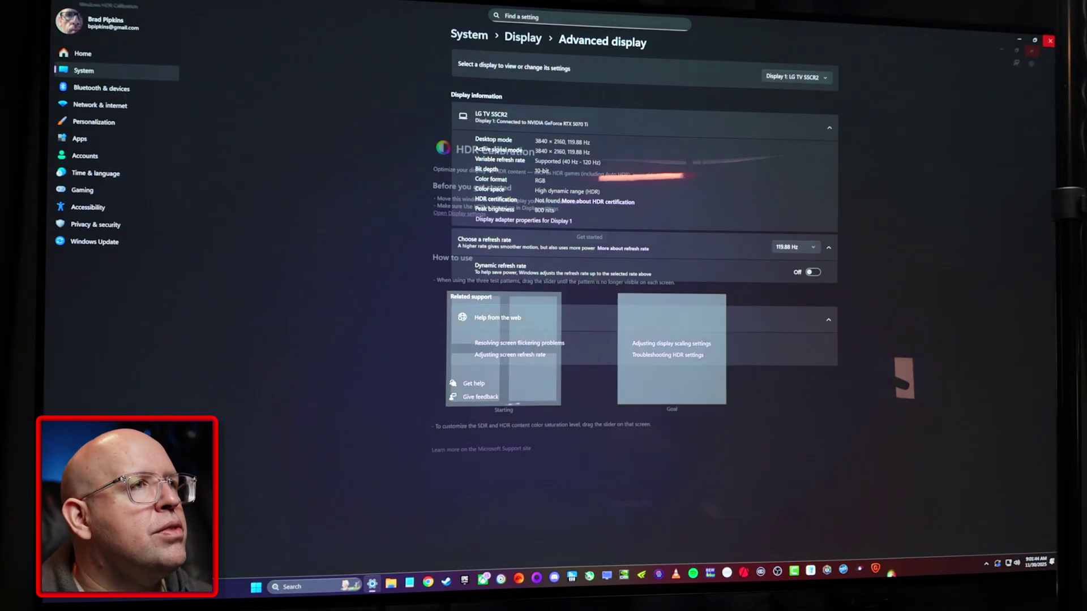
Step: Return to System > Display, now showing HDR on with HDR Calibrated Profile 11/30/2025 9:36
click(537, 39)
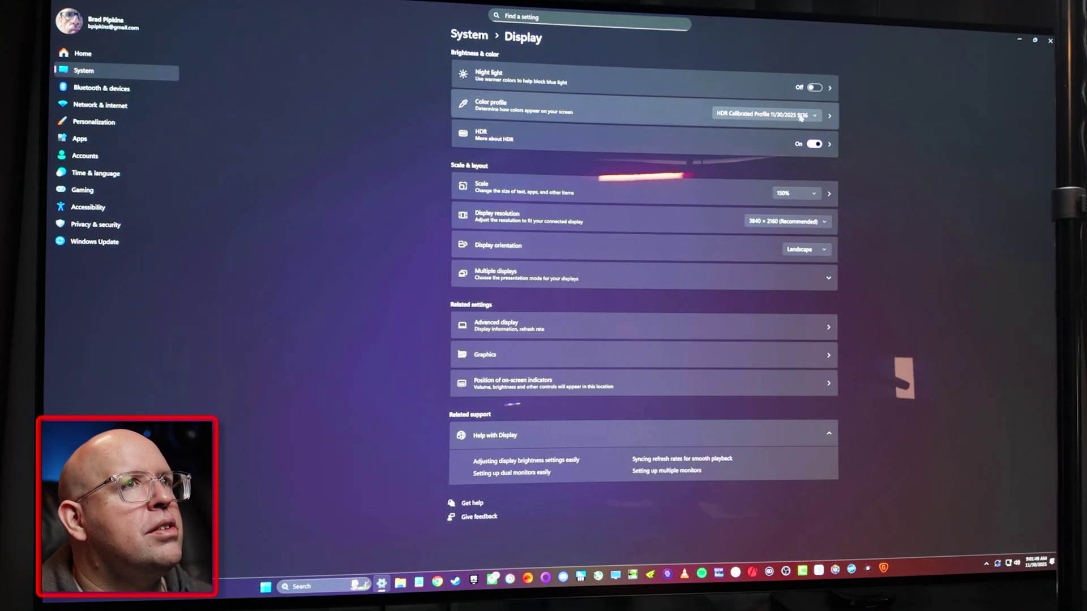